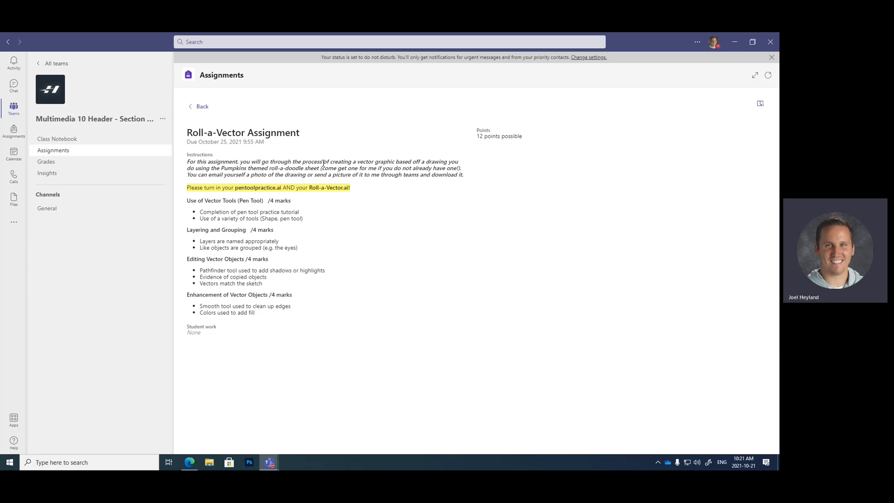
Launch Adobe Illustrator 2021 and minimize the Teams and browser windows to reveal the desktop.
click(114, 463)
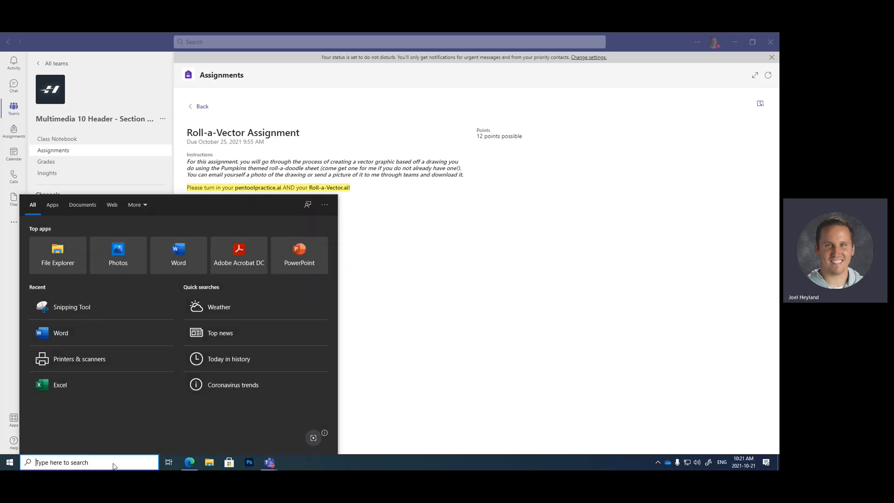
text(ill)
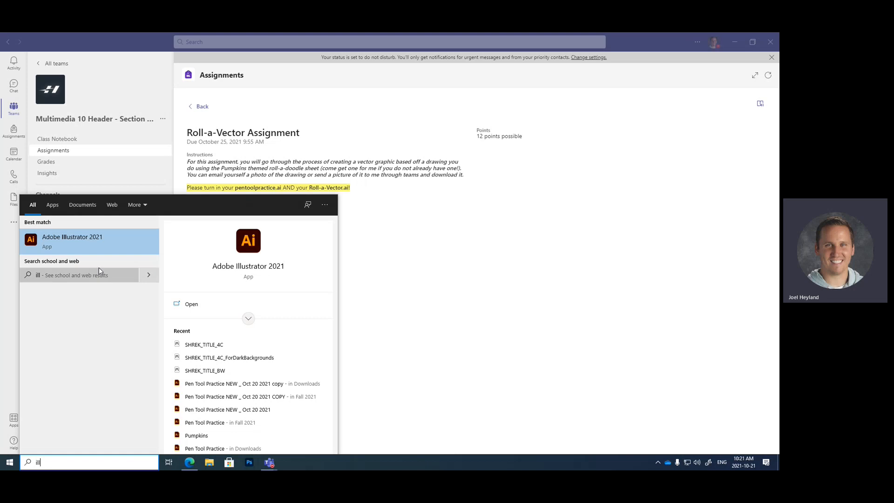
click(100, 239)
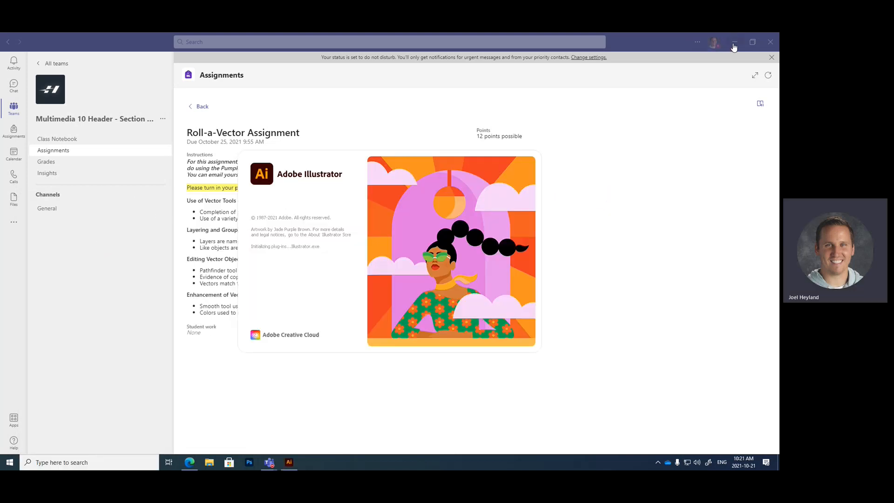
click(735, 46)
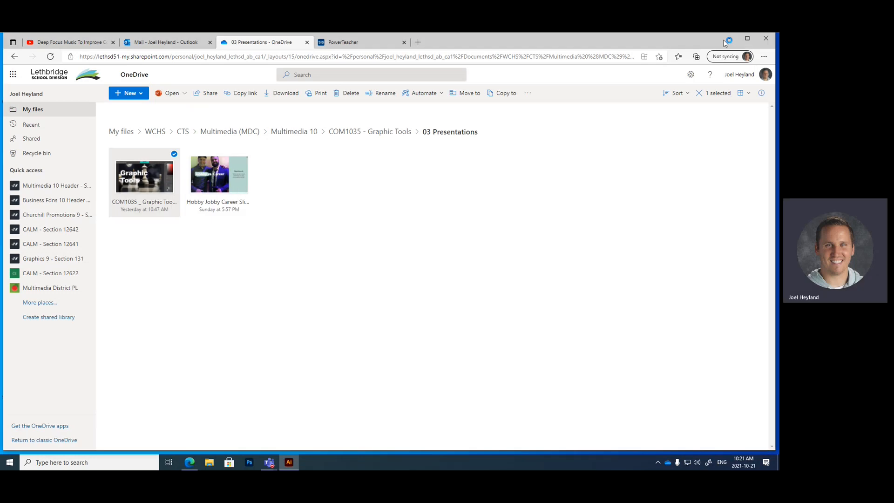
click(735, 38)
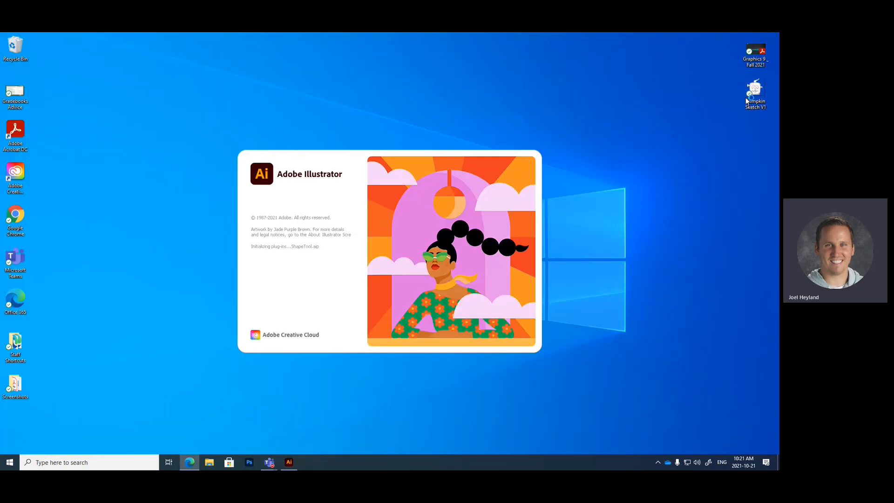
click(751, 110)
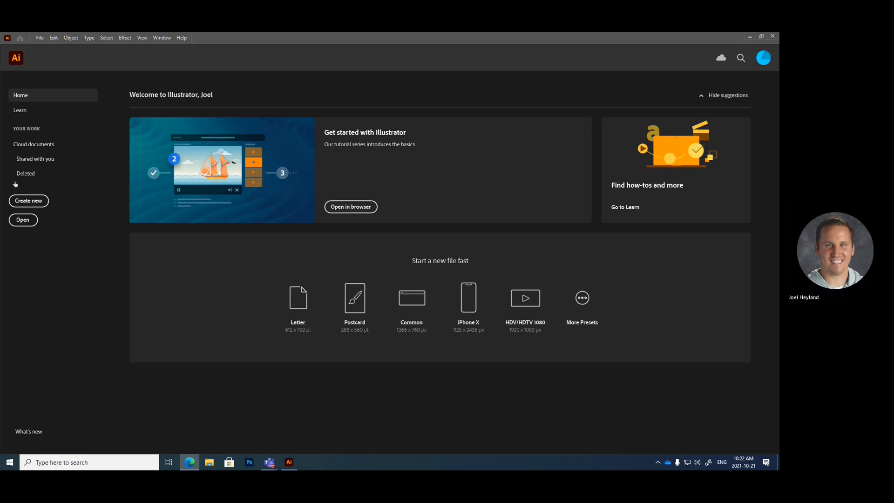
Create a new landscape Letter document, 11 x 8.5 in, in CMYK color with one artboard.
click(35, 201)
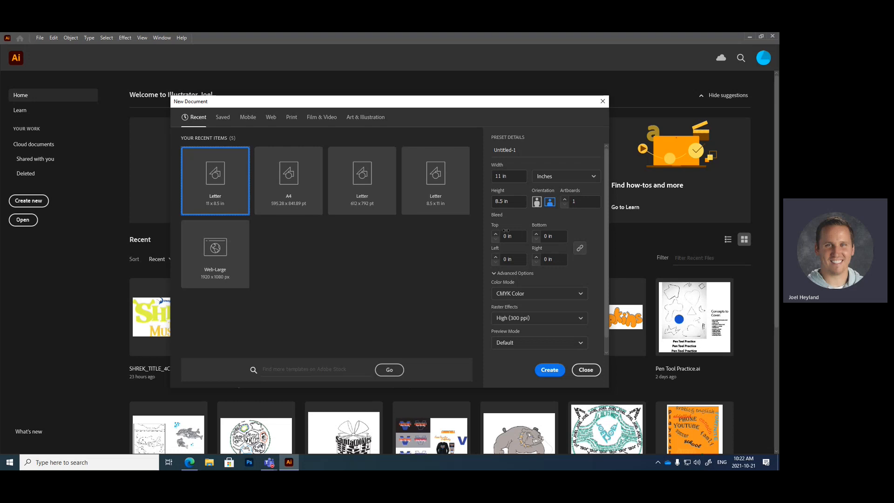
click(549, 369)
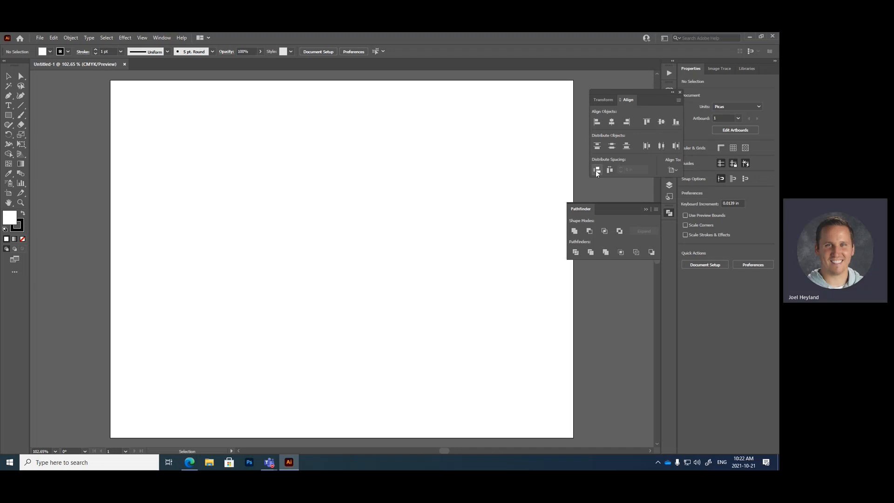
Choose the Tracing workspace and put away the Align and Pathfinder panels covering the artboard.
click(162, 39)
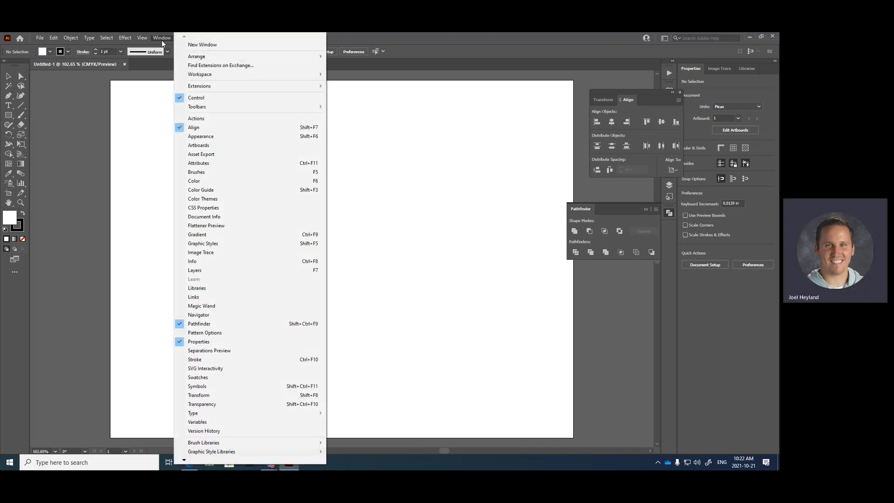
mouse_move(205, 77)
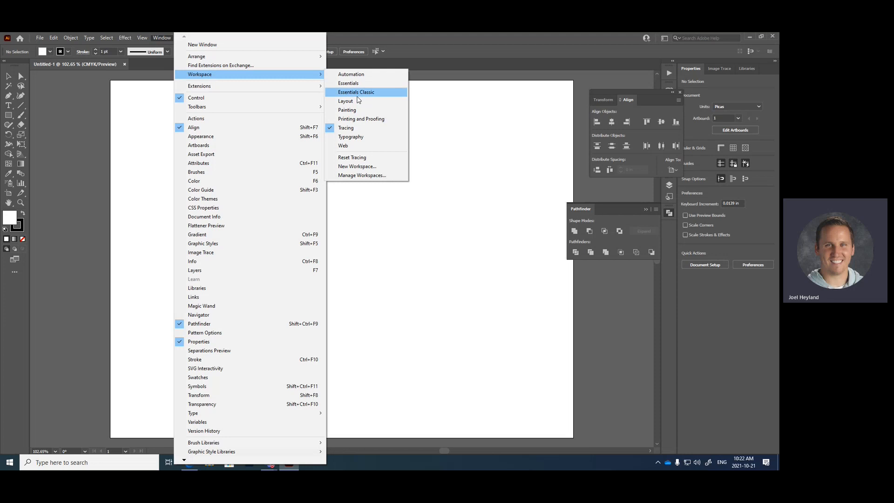
click(359, 129)
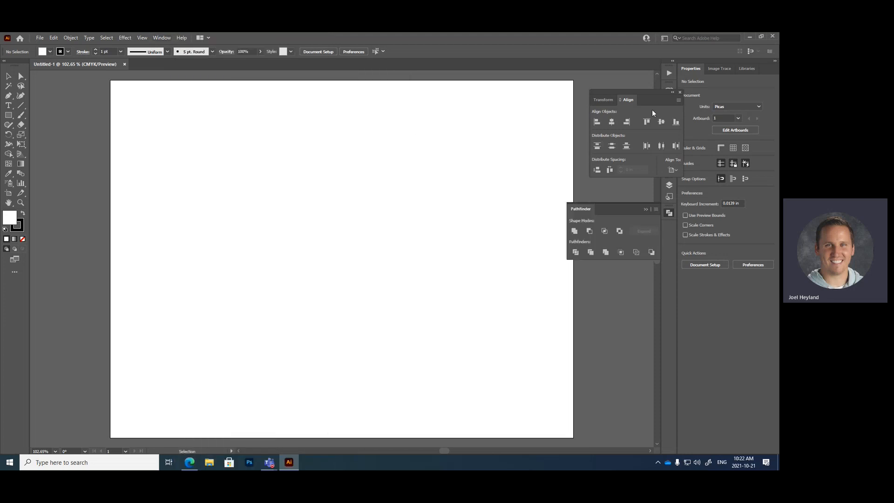
click(674, 93)
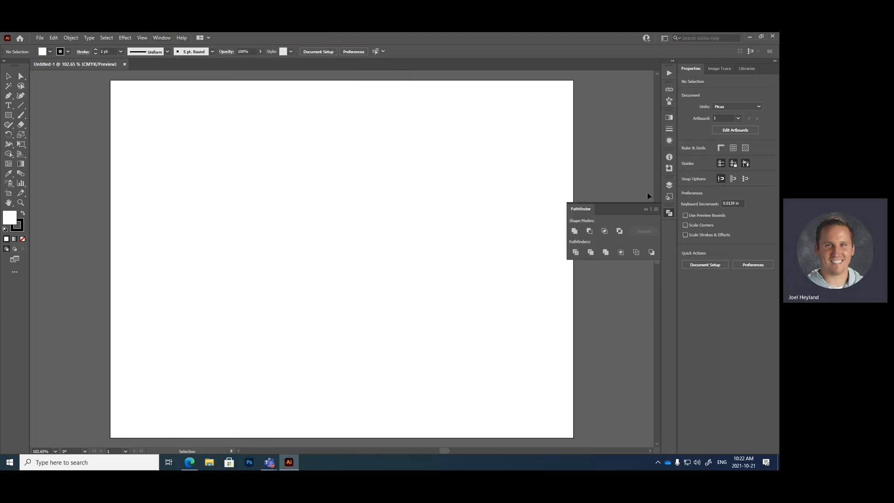
click(668, 214)
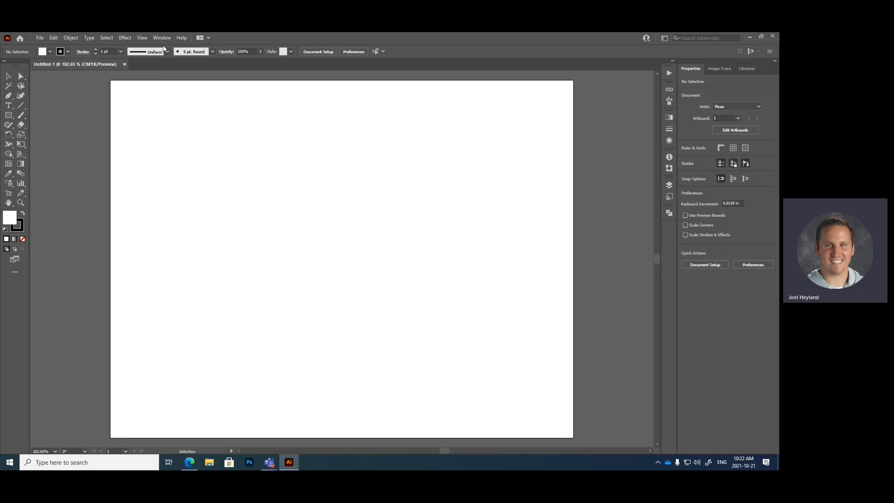
Check which toolbar set is active, Advanced or Basic.
click(162, 39)
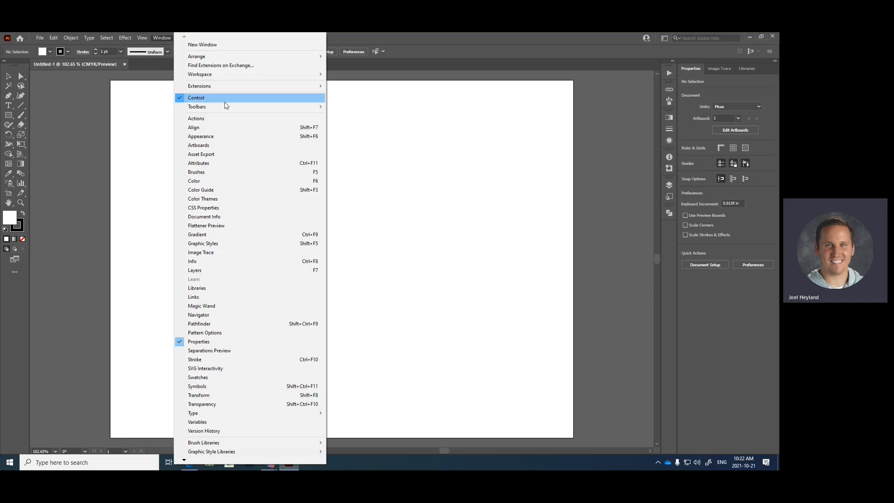
mouse_move(267, 109)
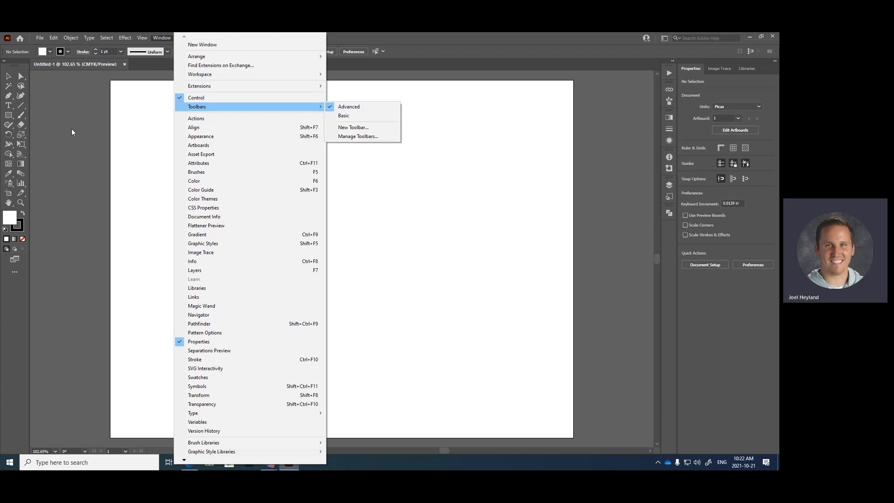
click(56, 136)
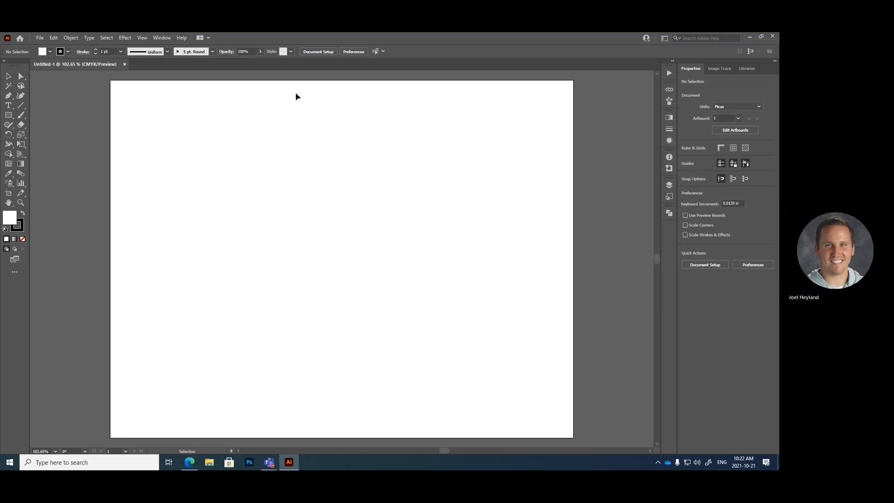
Show the document's layers and rename Layer 1 to Background.
click(162, 38)
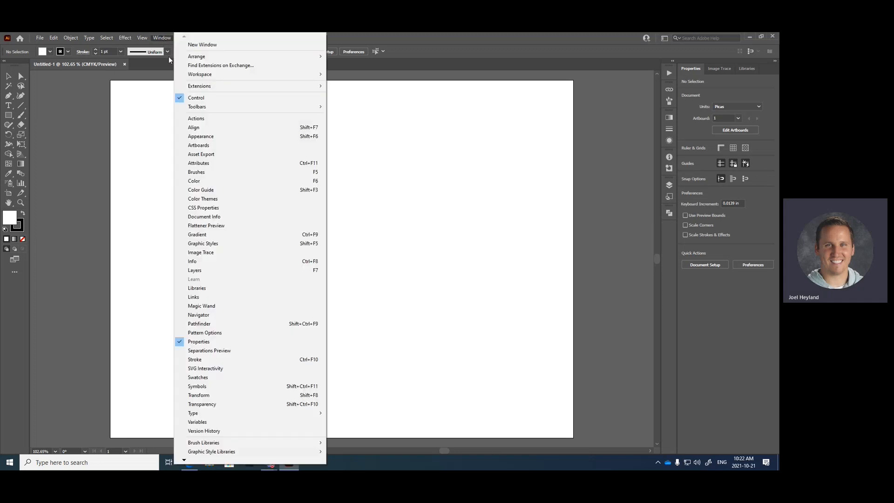
click(212, 275)
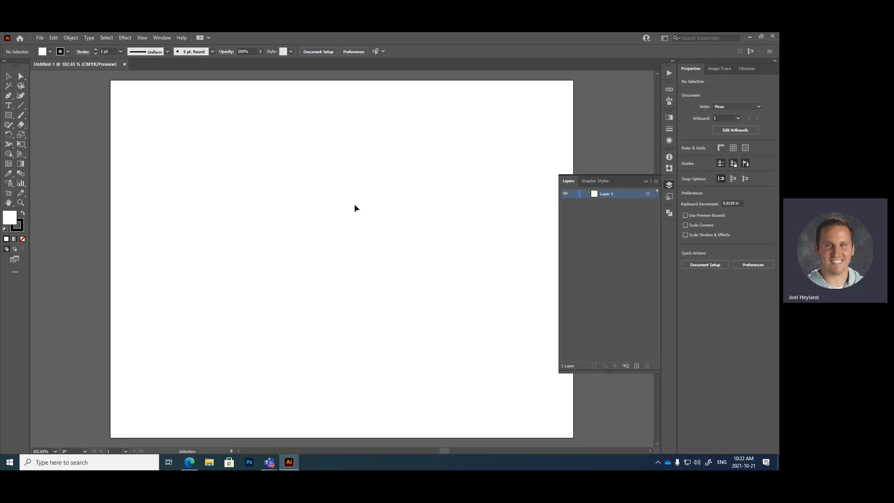
double_click(606, 194)
text(Backgrou)
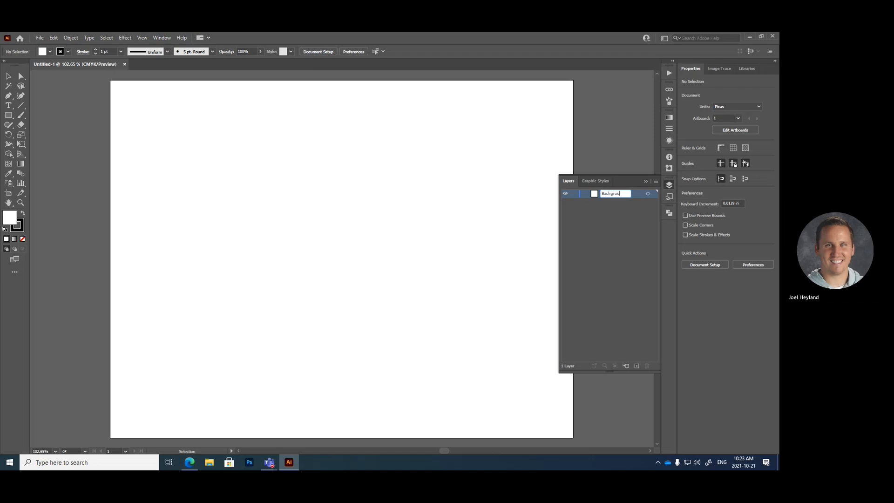
text(nd)
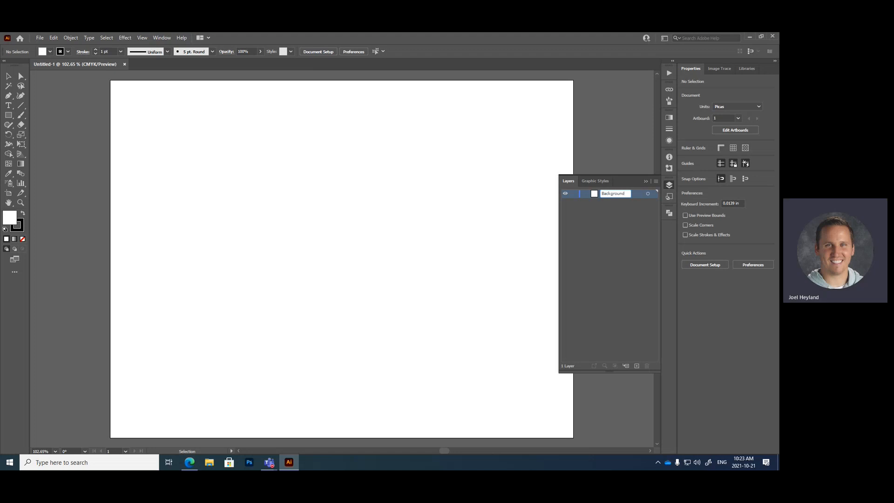
click(595, 230)
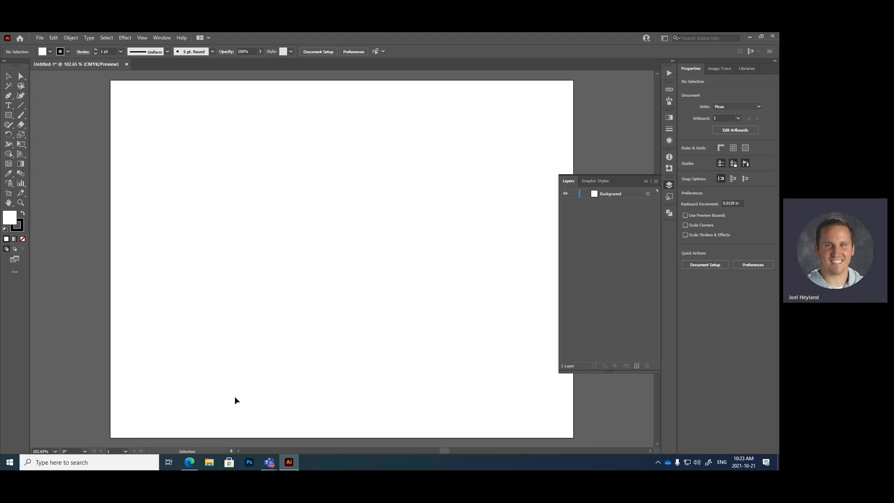
Place the image Pumpkin Sketch V1 from the OneDrive Desktop folder onto the artboard.
click(209, 462)
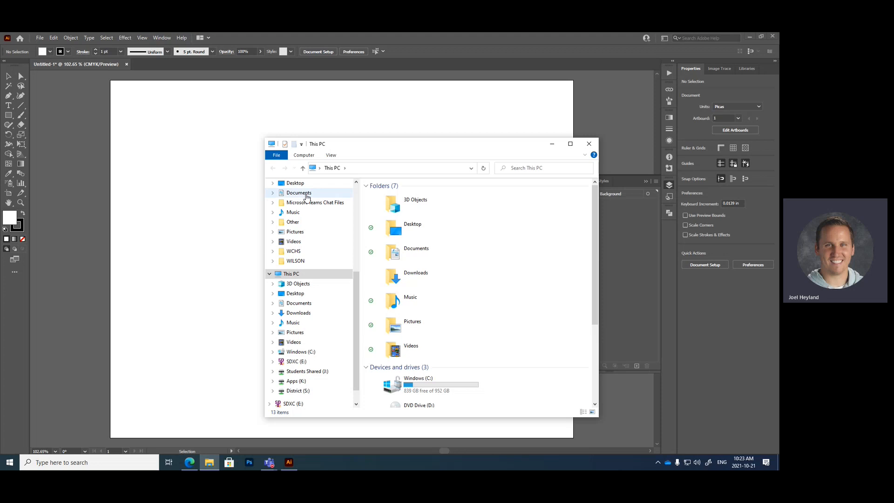
scroll(299, 209, up, 3)
click(295, 235)
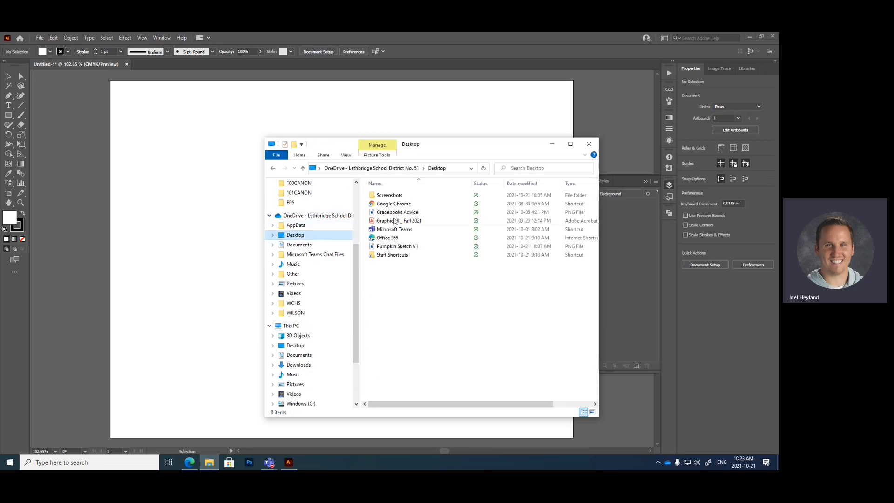
mouse_move(437, 149)
mouse_down()
mouse_move(507, 152)
mouse_move(636, 112)
mouse_move(634, 90)
mouse_move(608, 89)
mouse_up()
click(571, 187)
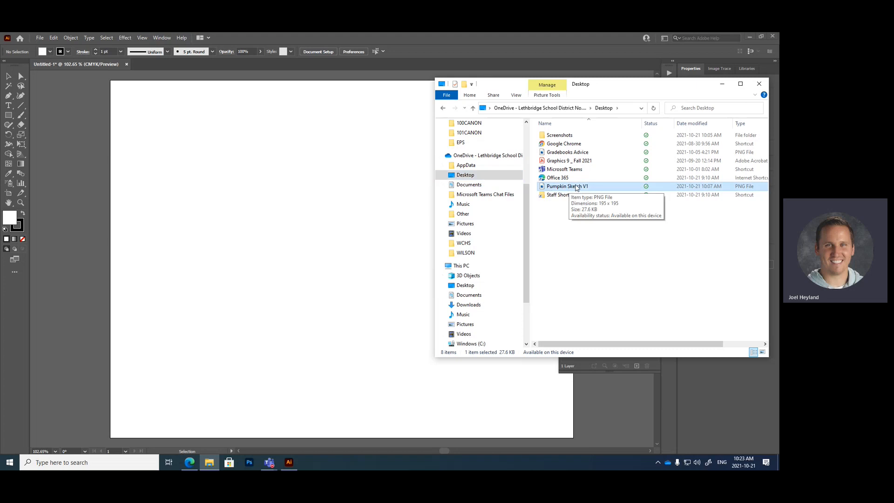
drag(576, 191, 298, 242)
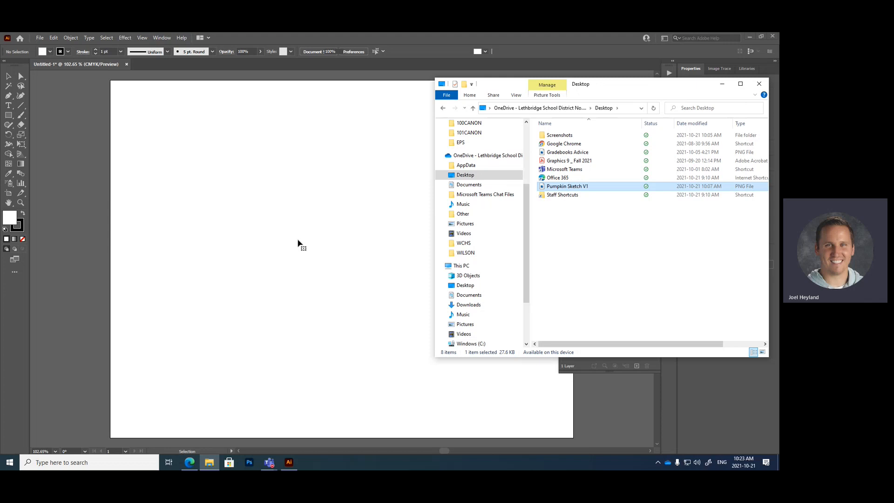
click(363, 203)
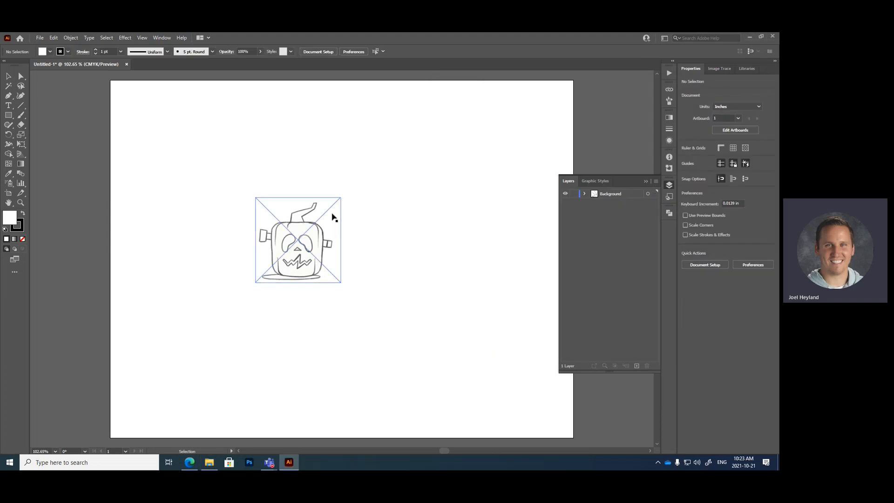
Enlarge the pumpkin sketch to about 4.42 in square and position it around X 5.5 in, Y 3.64 in on the artboard.
mouse_move(302, 272)
mouse_down()
mouse_move(312, 243)
mouse_move(296, 217)
mouse_move(393, 270)
mouse_move(357, 237)
mouse_move(329, 250)
mouse_move(334, 256)
mouse_move(332, 233)
mouse_move(352, 243)
mouse_move(440, 318)
mouse_move(357, 216)
mouse_move(455, 339)
mouse_move(410, 284)
mouse_move(436, 327)
mouse_up()
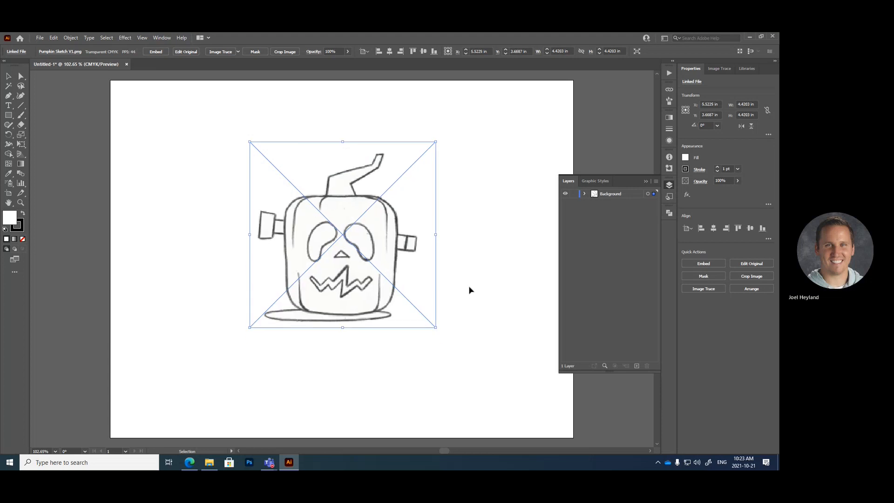
key(Return)
click(399, 307)
click(481, 248)
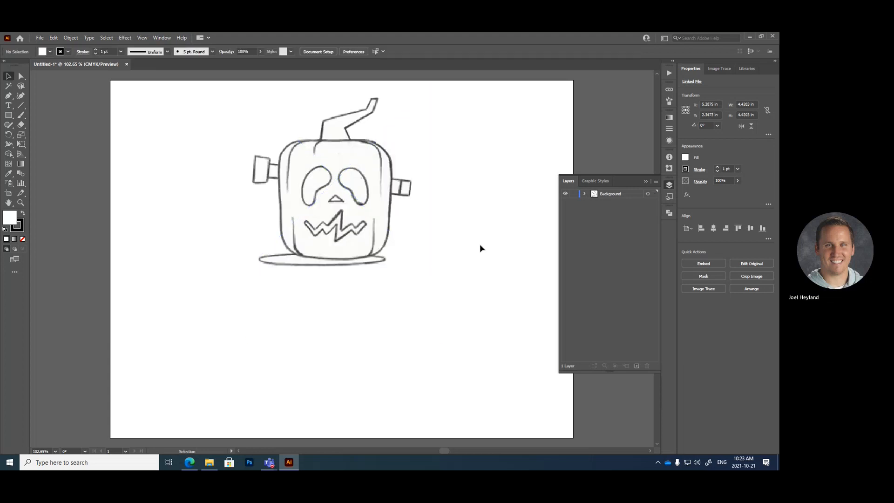
drag(388, 227, 359, 270)
click(456, 273)
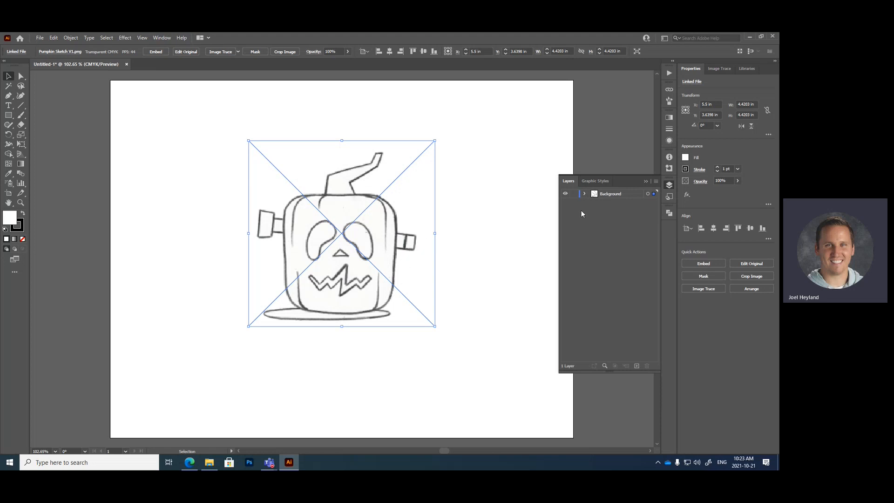
Lock the Background layer and add a new layer above it named Body.
click(574, 193)
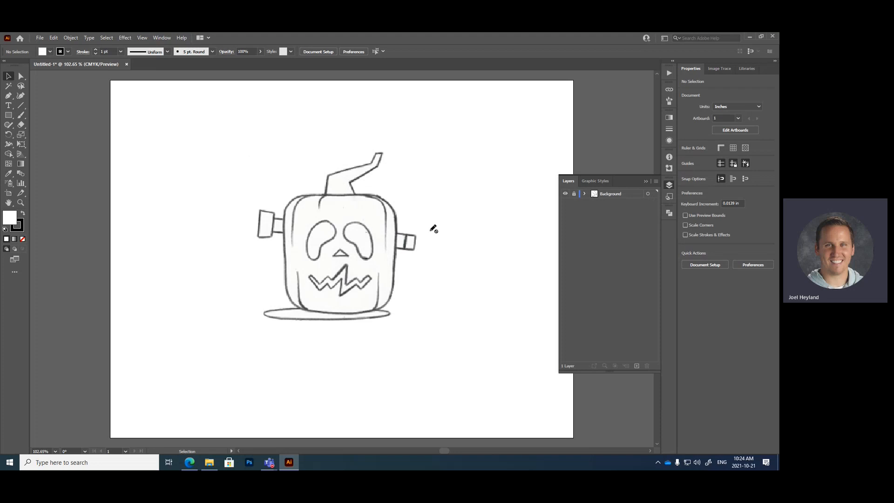
click(637, 366)
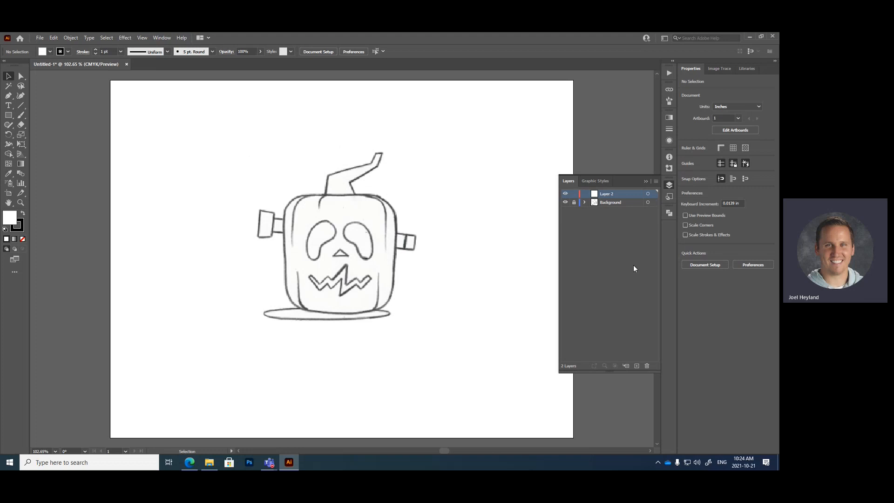
double_click(606, 195)
text(Body)
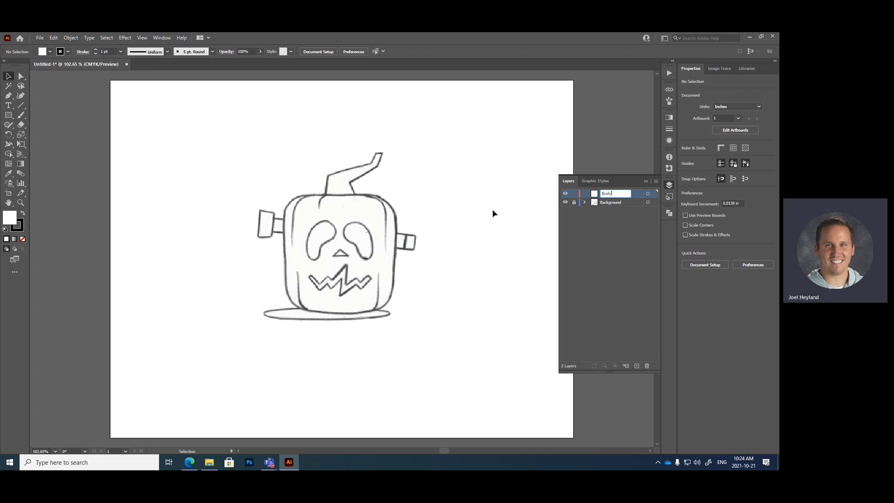
click(611, 235)
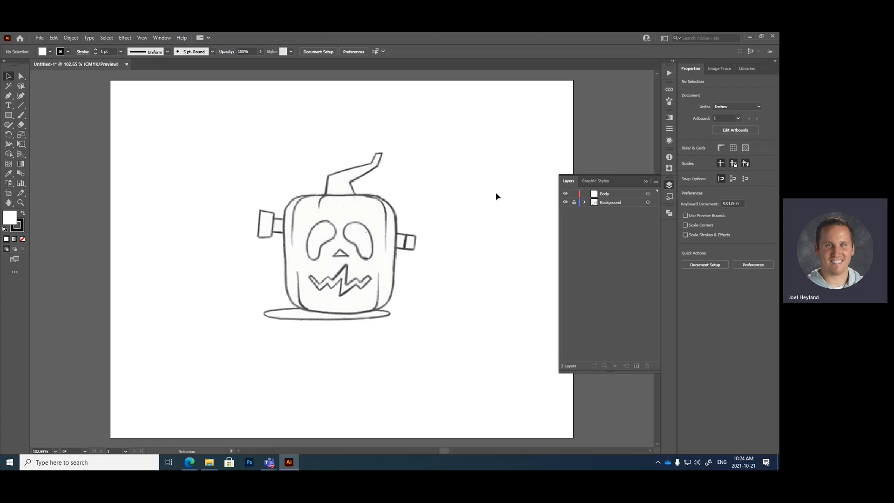
Trace the pumpkin body's outline on the Body layer with the Pen tool as a closed curved path about 2.73 by 2.85 in.
click(9, 98)
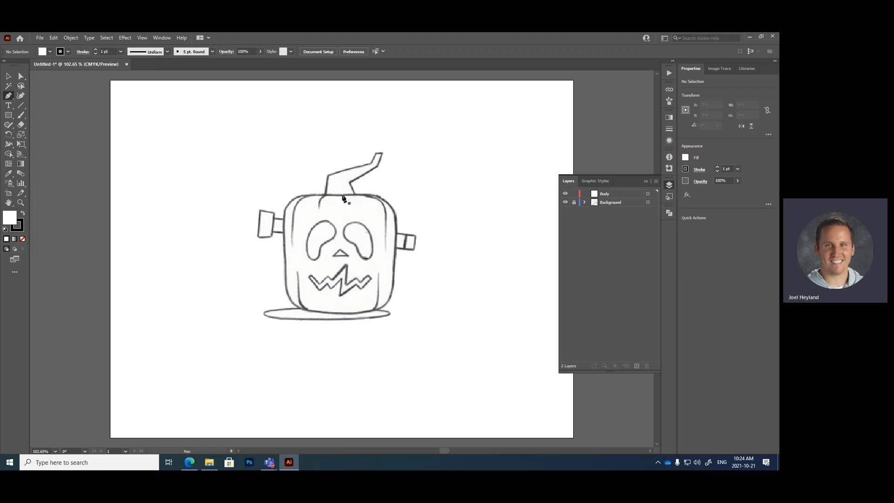
click(339, 196)
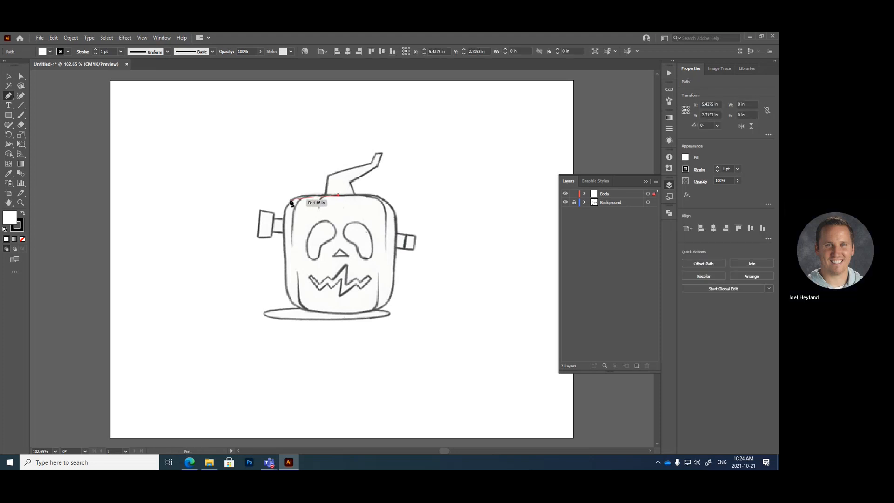
drag(290, 203, 285, 216)
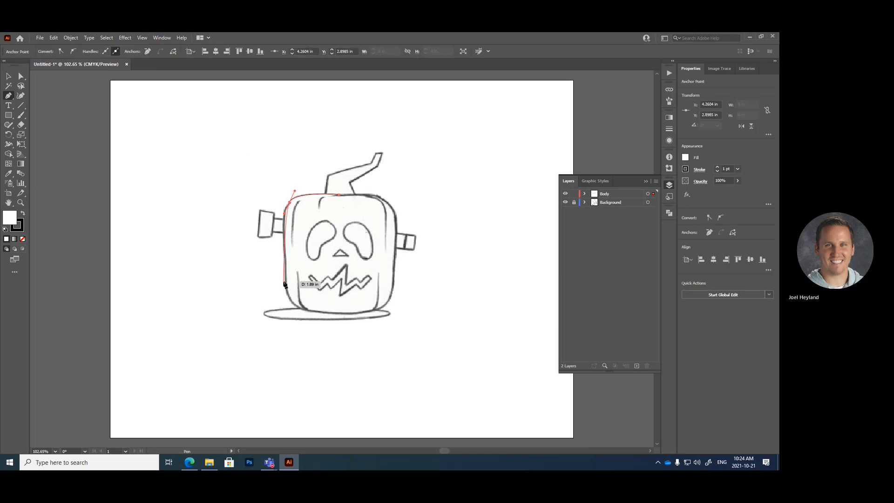
drag(285, 282, 288, 310)
key(ctrl+z)
drag(283, 218, 287, 291)
click(285, 287)
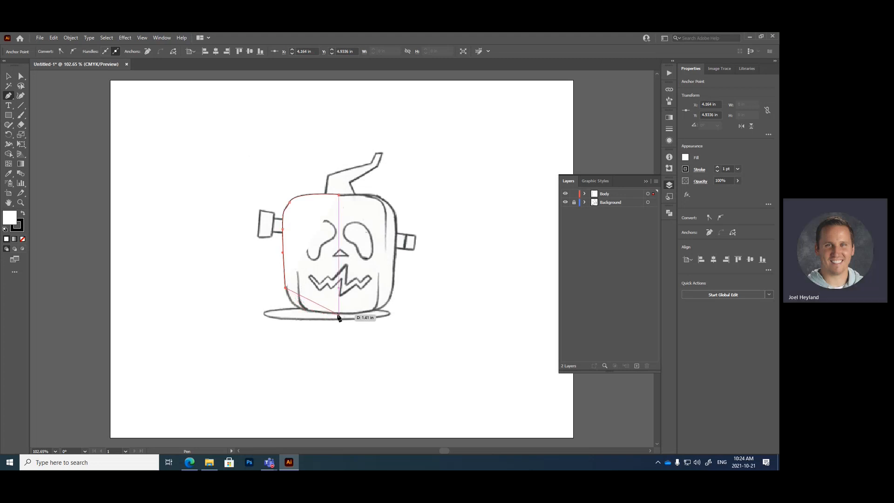
drag(339, 315, 397, 314)
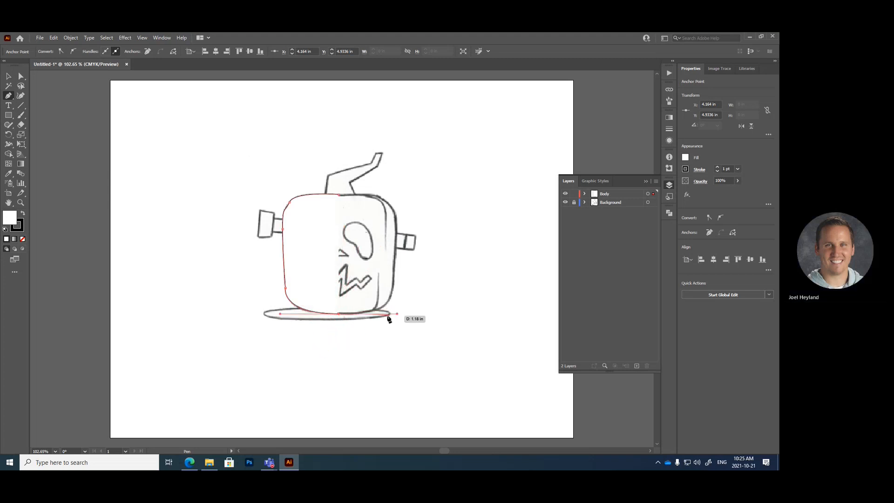
click(393, 292)
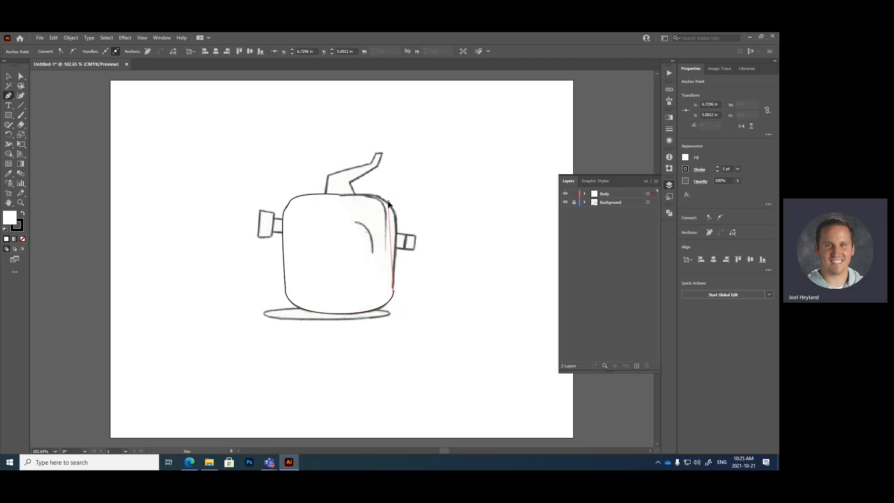
drag(388, 201, 371, 192)
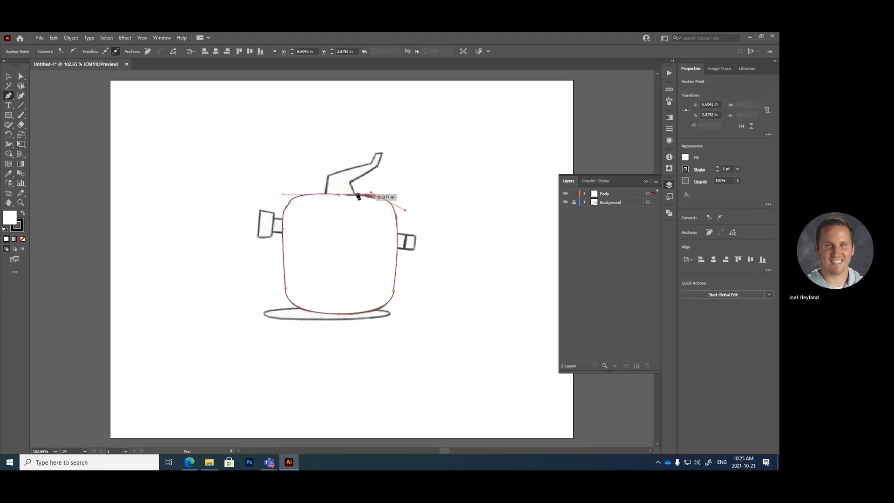
click(339, 195)
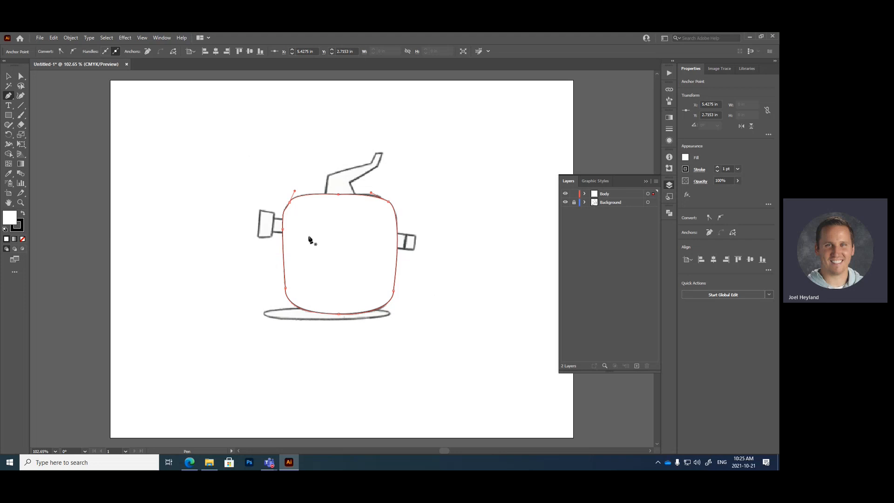
Fill the traced pumpkin body with orange FF900B.
click(8, 76)
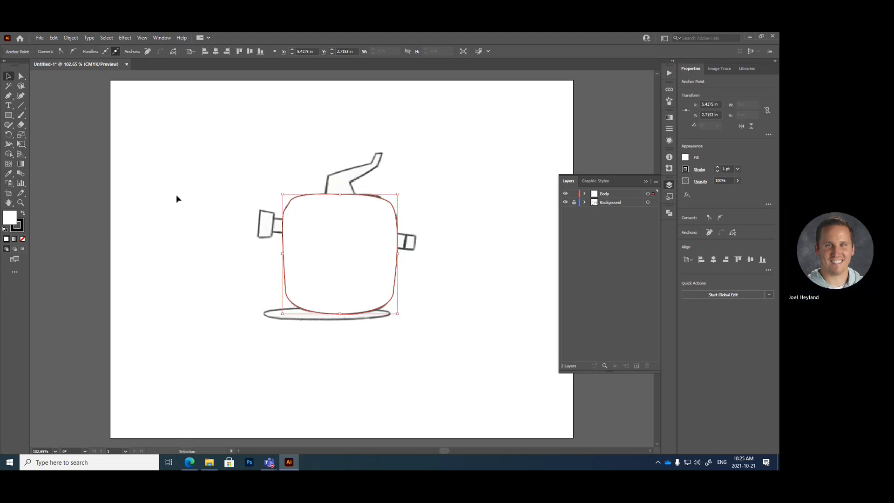
double_click(11, 218)
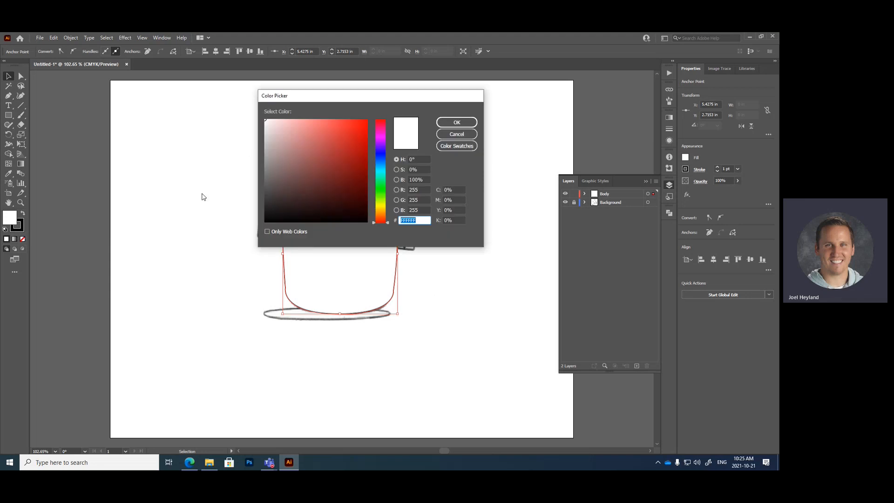
click(473, 134)
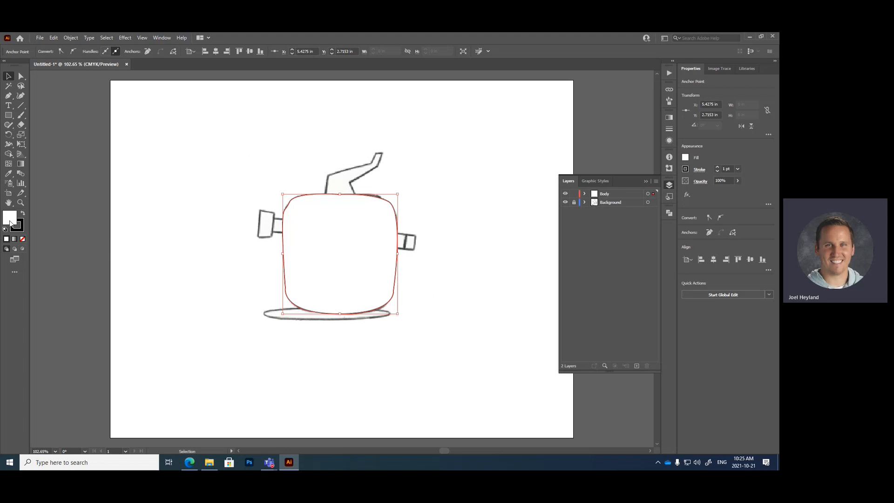
double_click(11, 218)
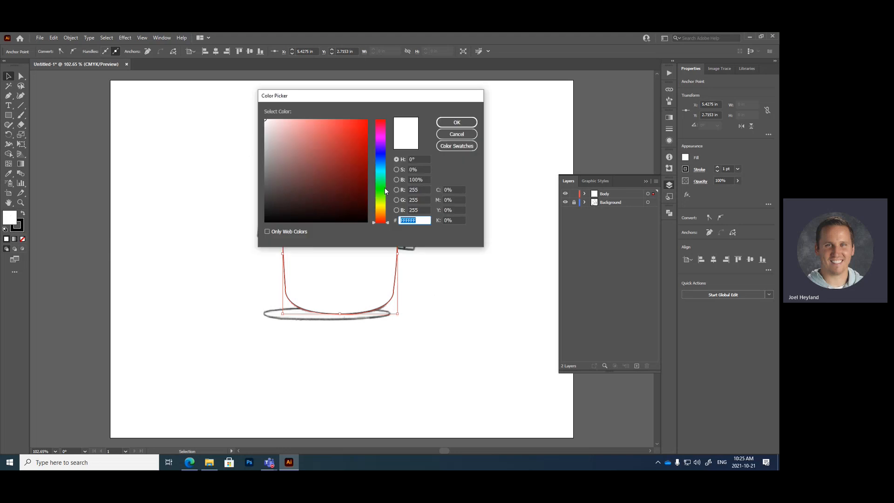
drag(382, 221, 381, 214)
mouse_move(358, 156)
mouse_down()
mouse_move(358, 124)
mouse_move(351, 121)
mouse_move(363, 119)
mouse_up()
drag(384, 219, 384, 215)
click(457, 122)
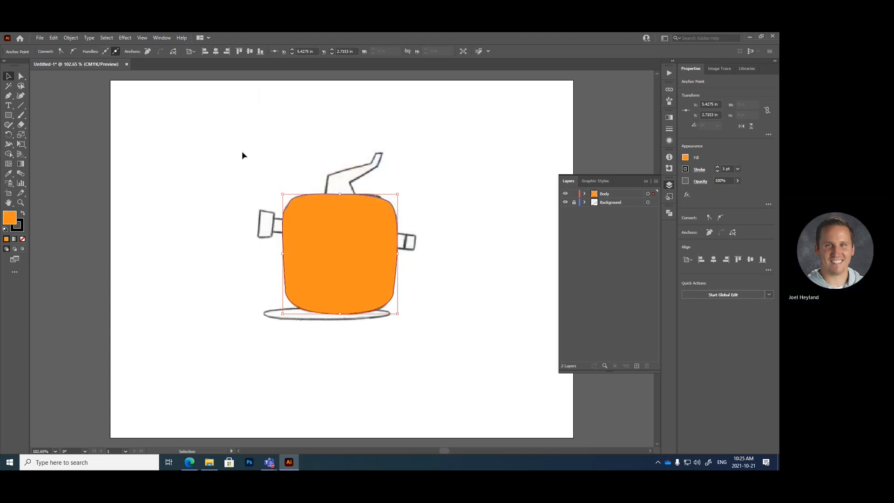
click(228, 209)
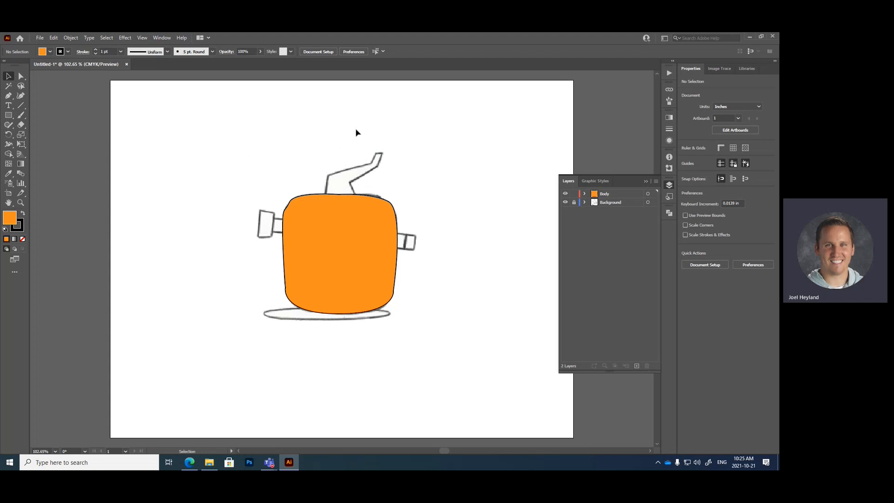
Remove the outline from the orange pumpkin body by setting its stroke weight to 0 pt.
click(332, 197)
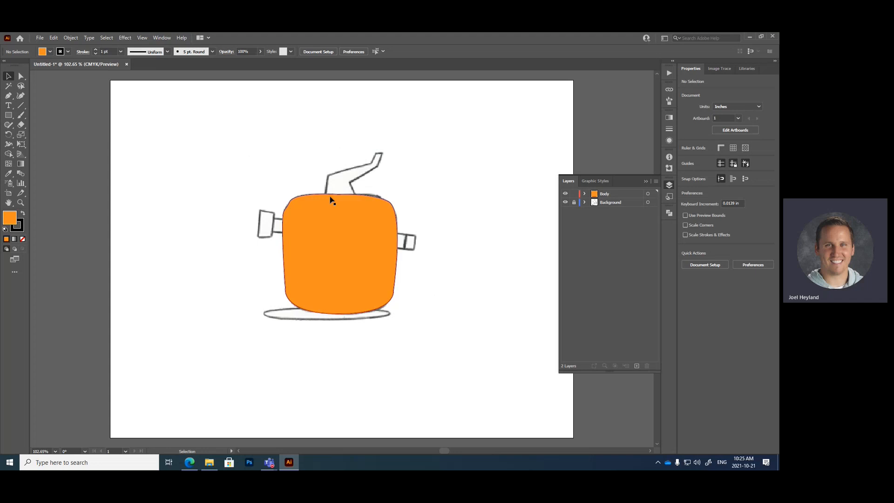
click(95, 54)
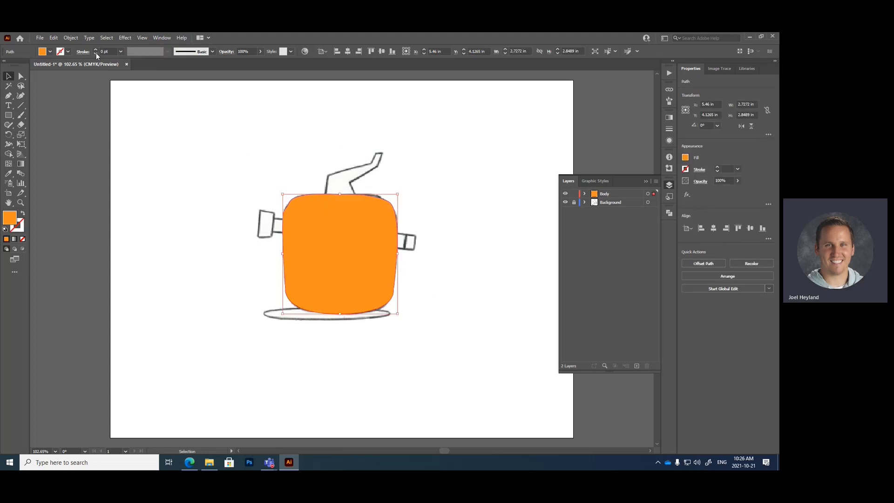
click(292, 138)
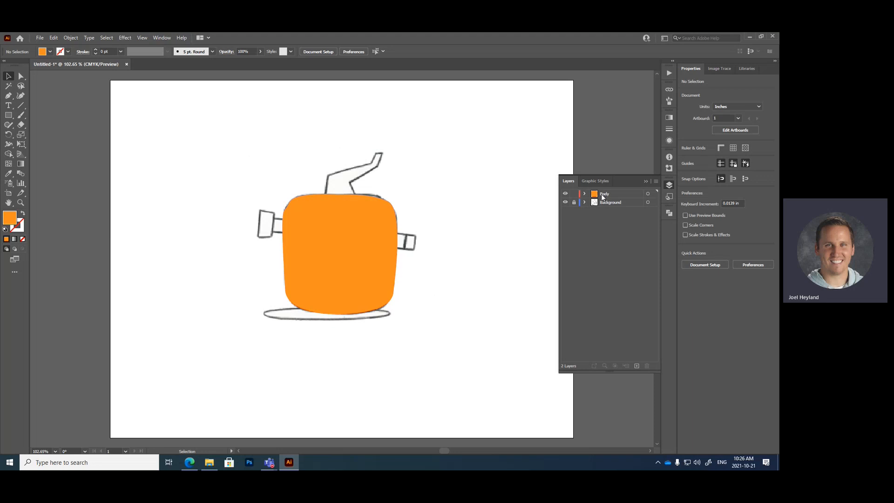
Hide the Body layer and add a new layer above it named Stem.
click(566, 194)
click(565, 194)
click(565, 194)
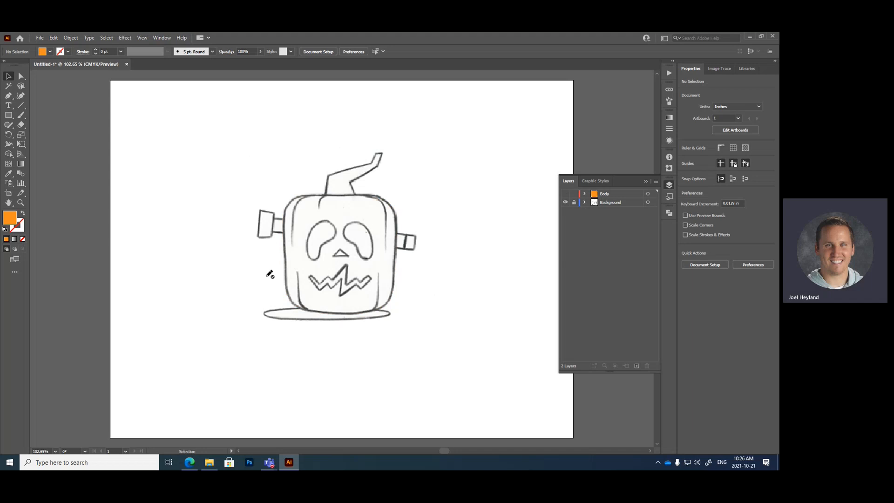
click(636, 366)
double_click(609, 194)
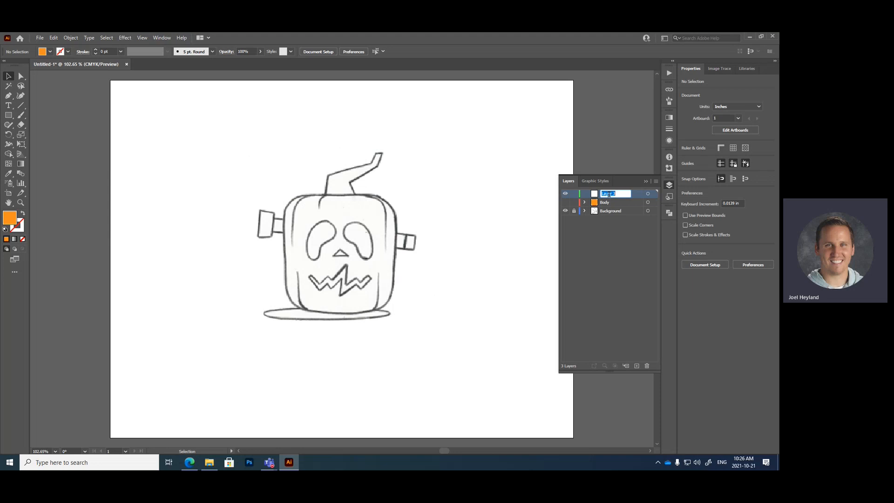
text(Stem)
key(Return)
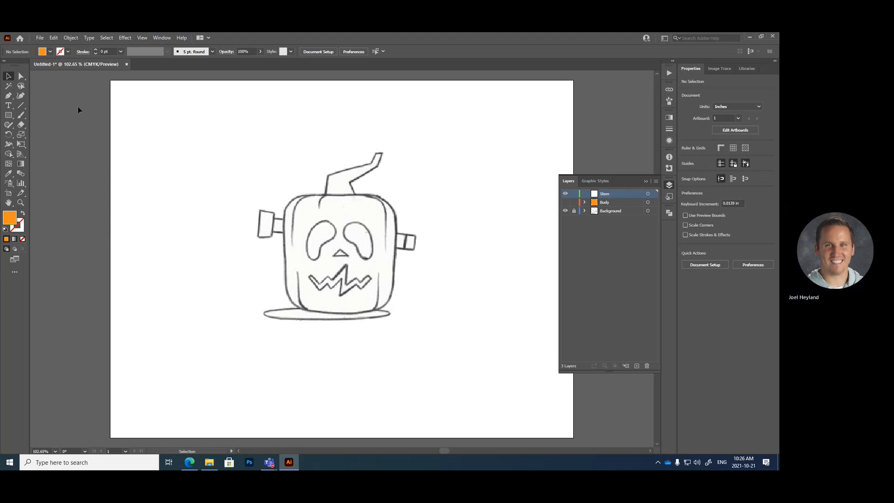
Trace the pumpkin's stem on the Stem layer with the Pen tool as a closed straight-edged shape about 1.38 by 1.04 in.
click(9, 97)
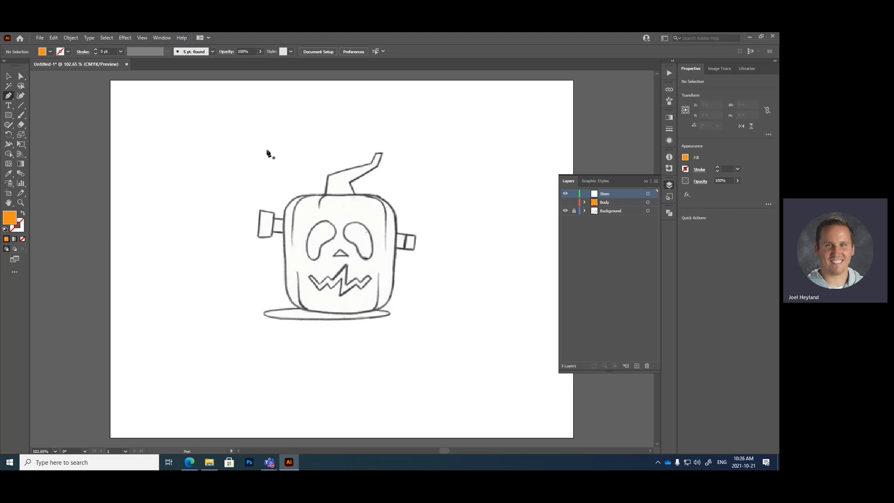
click(325, 196)
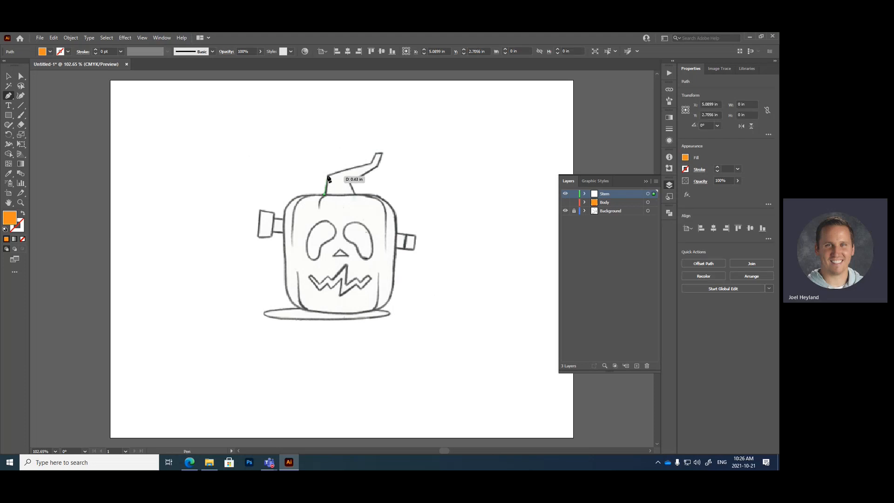
click(327, 175)
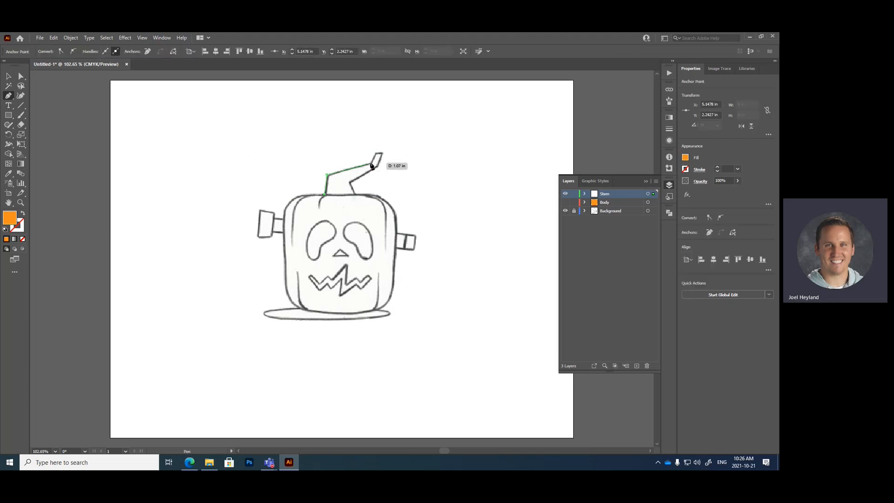
click(372, 165)
click(376, 150)
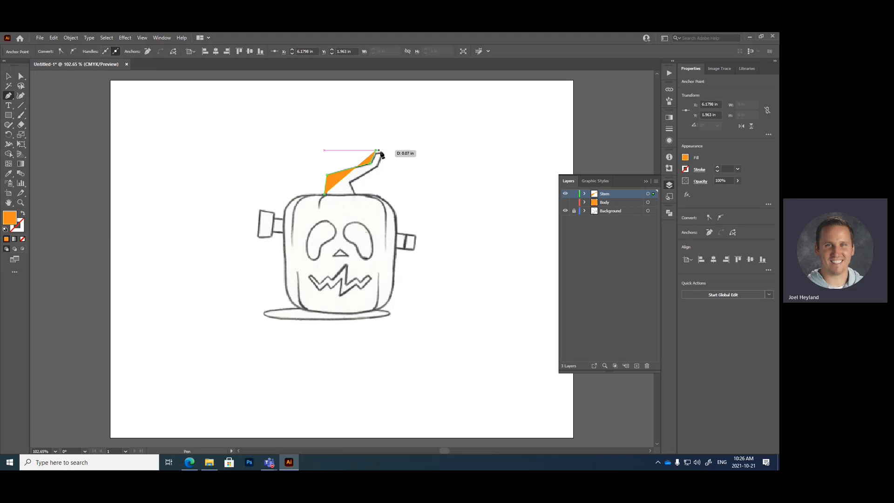
click(382, 150)
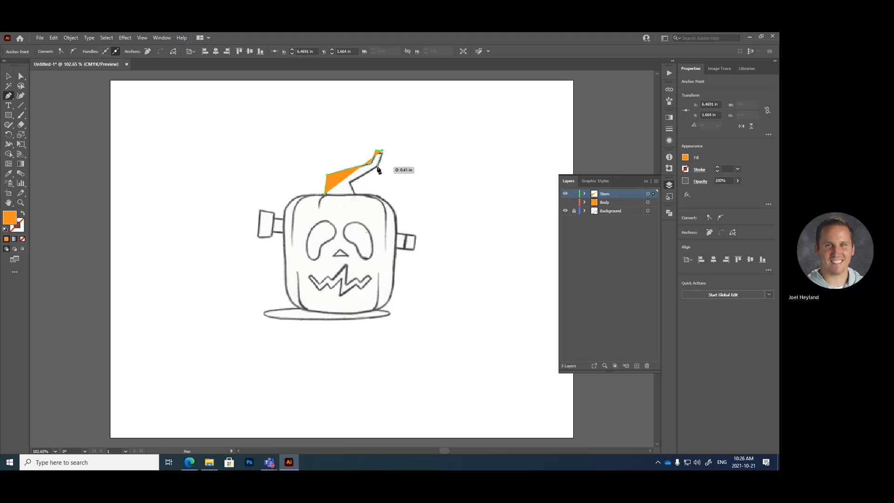
click(378, 168)
click(352, 182)
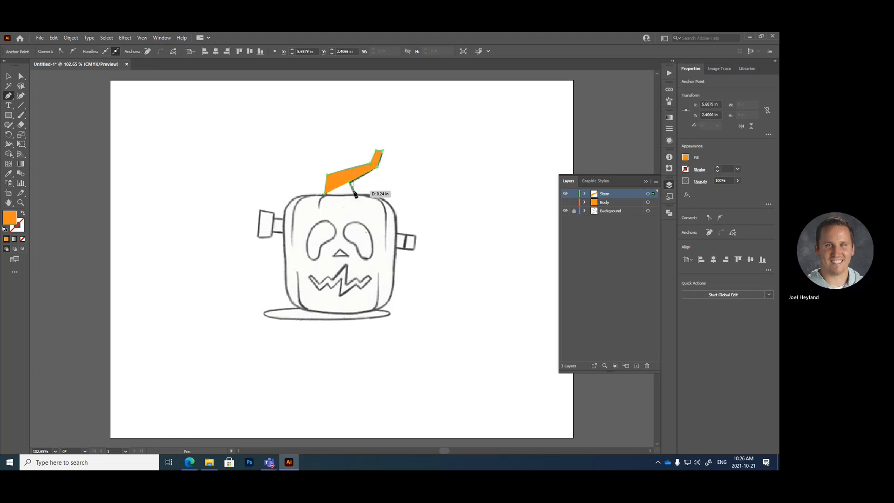
click(354, 196)
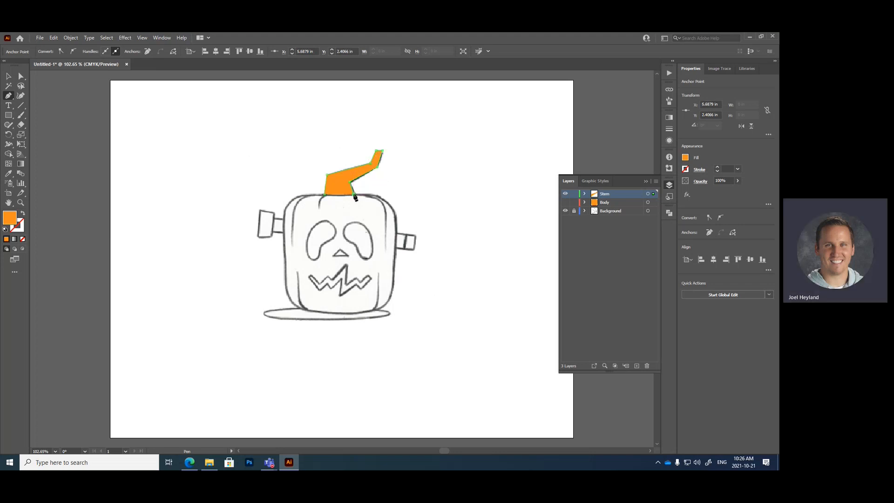
click(321, 198)
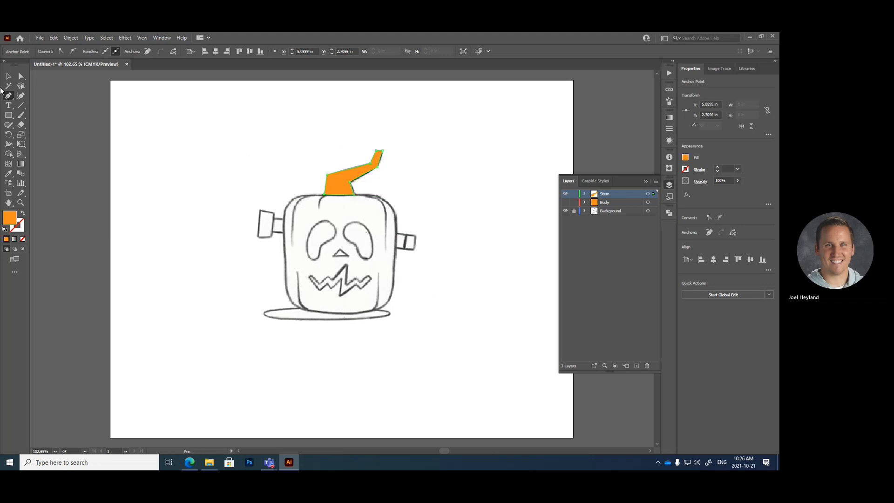
click(9, 78)
click(349, 154)
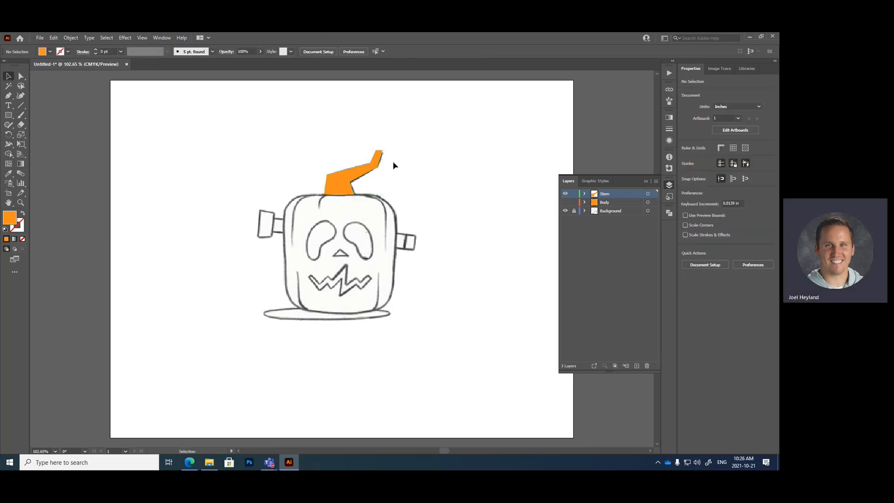
Shift the stem shape slightly to line up with the sketch, at about X 5.8 in, Y 2.2 in.
click(342, 182)
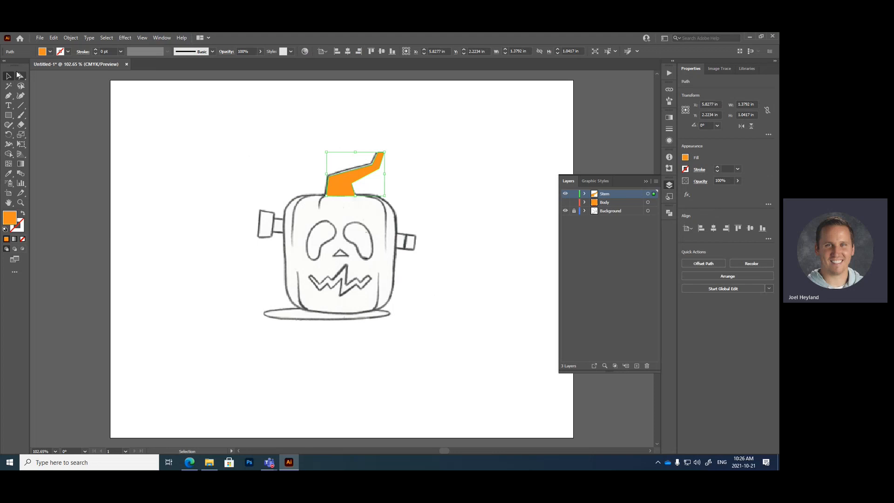
drag(341, 186, 340, 184)
key(Left)
key(Up)
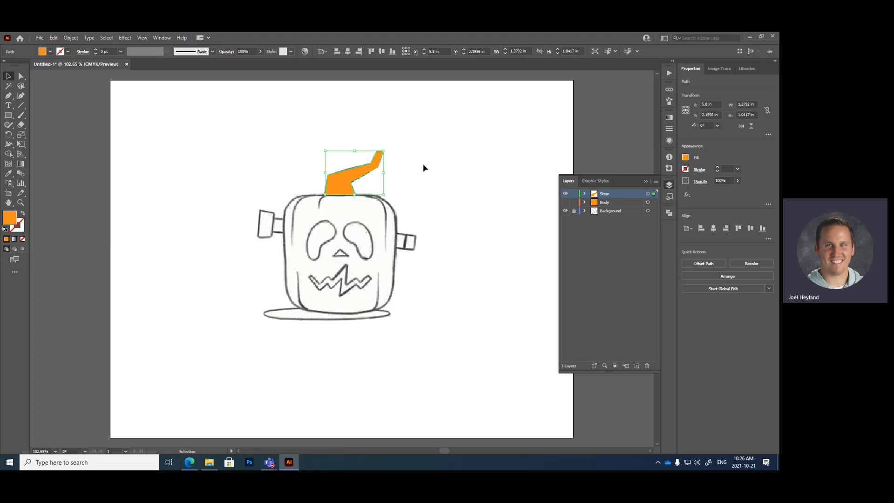
click(423, 164)
Change the stem's fill colour to black, 000000.
click(344, 182)
double_click(9, 217)
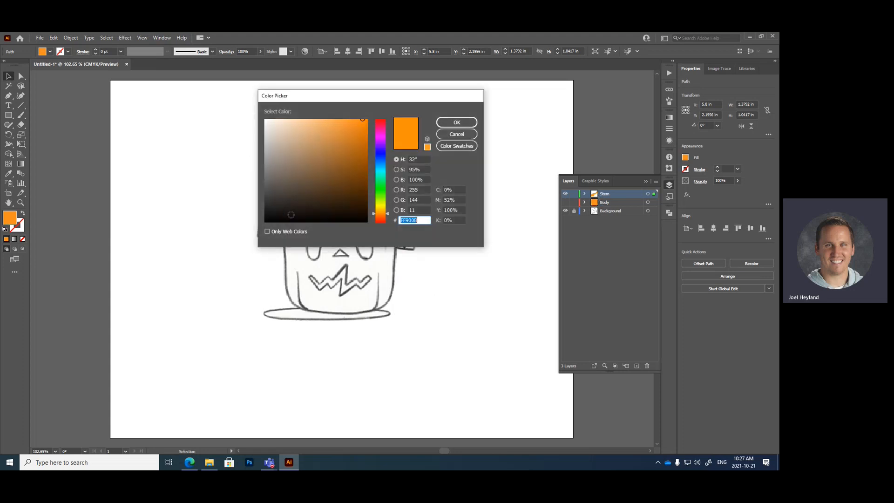
click(269, 221)
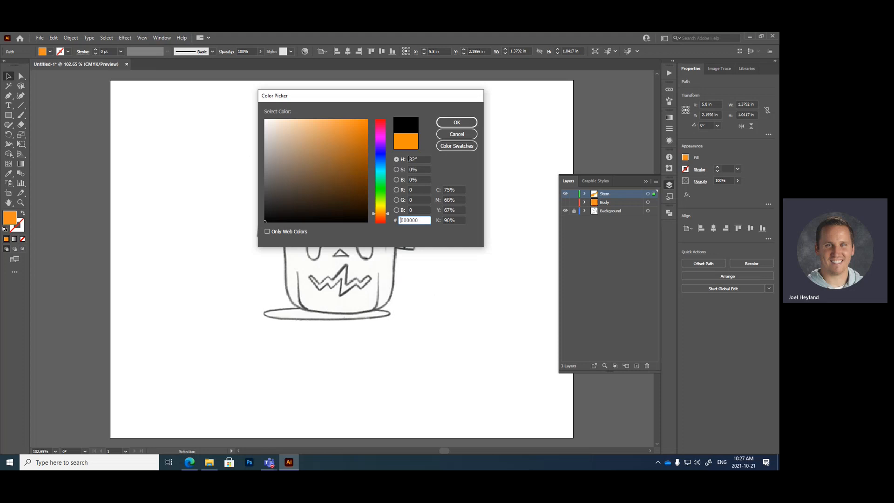
click(448, 123)
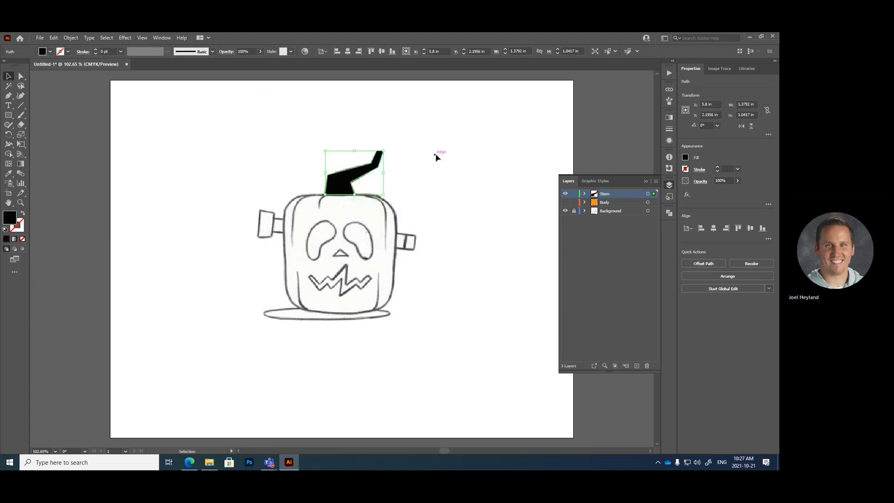
click(435, 155)
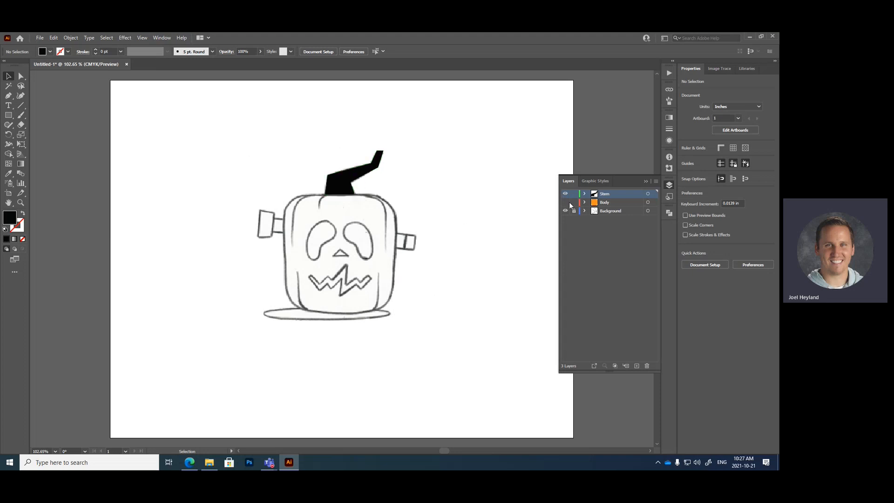
Add a new layer above the Stem layer and name it Eyes.
click(637, 366)
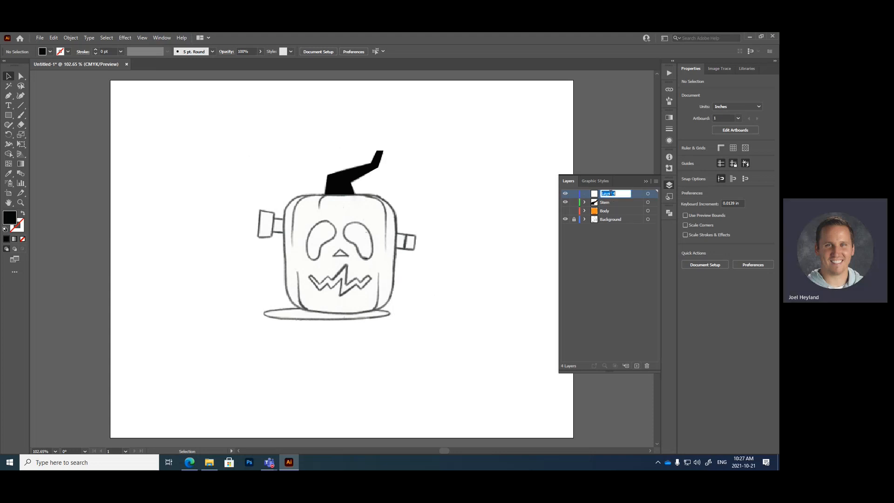
text(Eyes)
Trace the pumpkin's left eye on the Eyes layer with the Pen tool as a closed curved shape about 0.71 by 0.97 in.
click(8, 96)
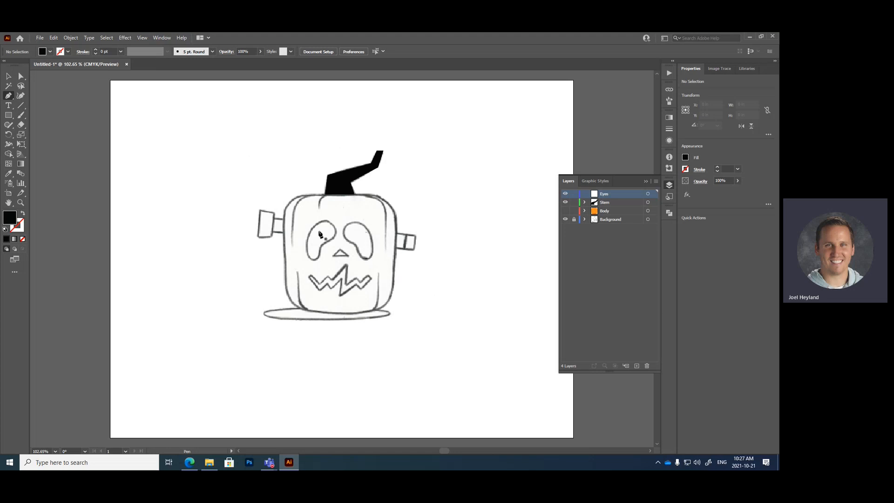
key(ctrl)
key(ctrl+equal)
key(ctrl+equal)
key(ctrl+equal)
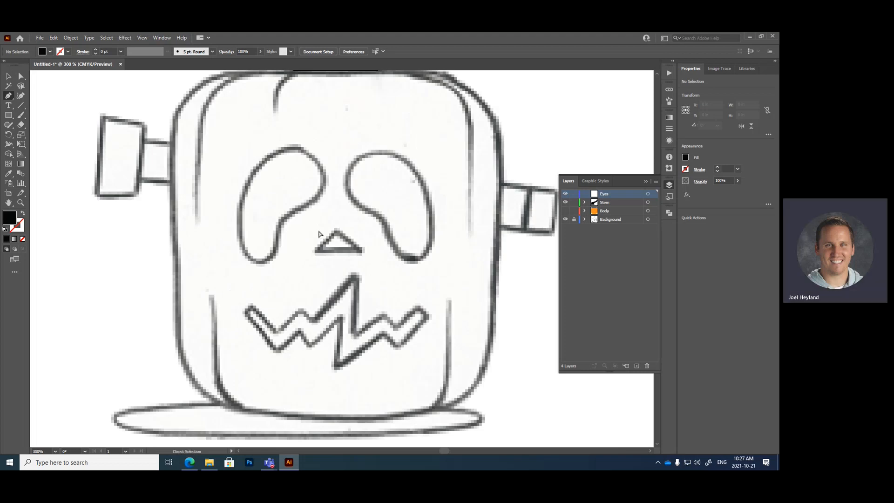
key(ctrl+equal)
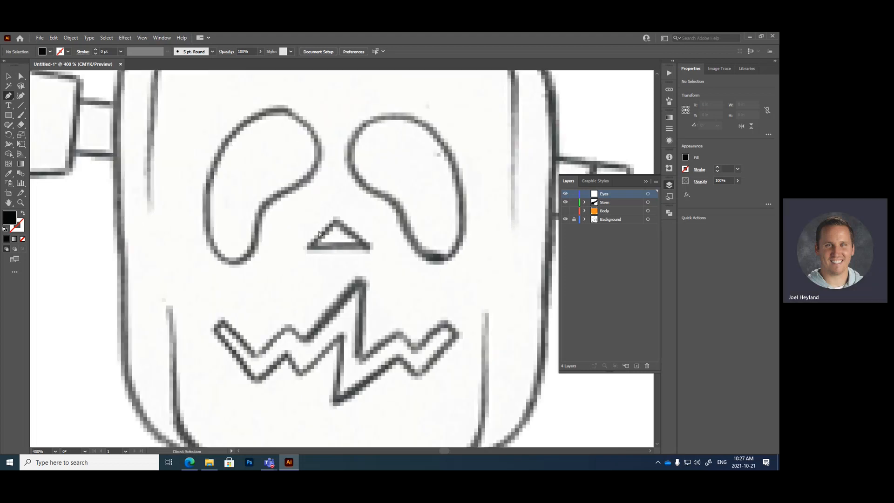
scroll(319, 234, down, 4)
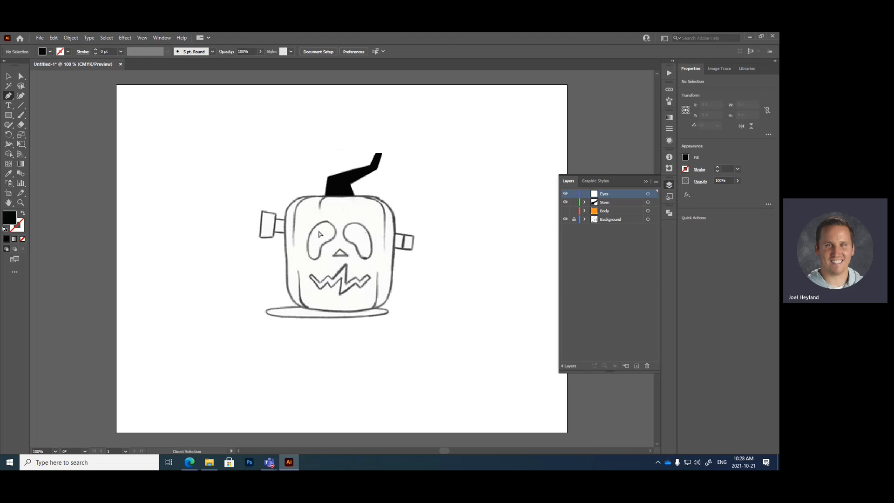
scroll(319, 233, up, 2)
scroll(319, 233, up, 2)
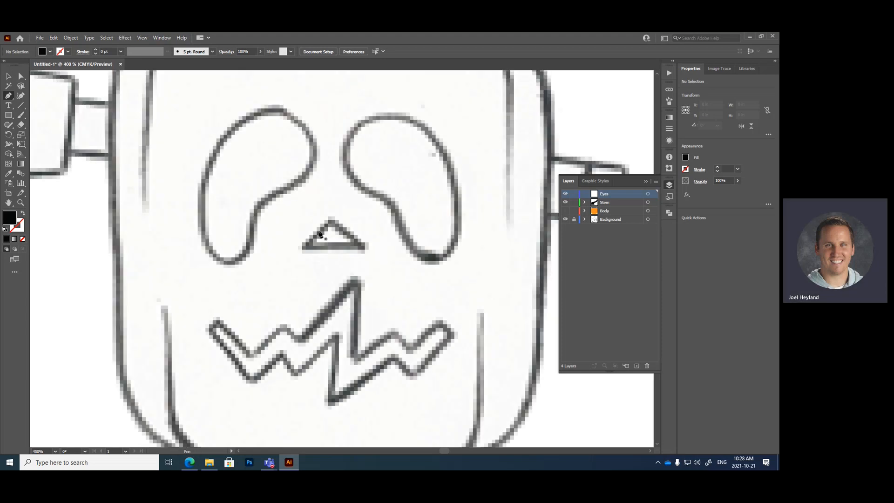
key(h)
drag(285, 184, 318, 254)
mouse_move(270, 344)
mouse_down()
mouse_move(337, 237)
mouse_move(407, 174)
mouse_move(301, 353)
mouse_move(188, 273)
mouse_move(284, 354)
mouse_up()
drag(359, 254, 344, 245)
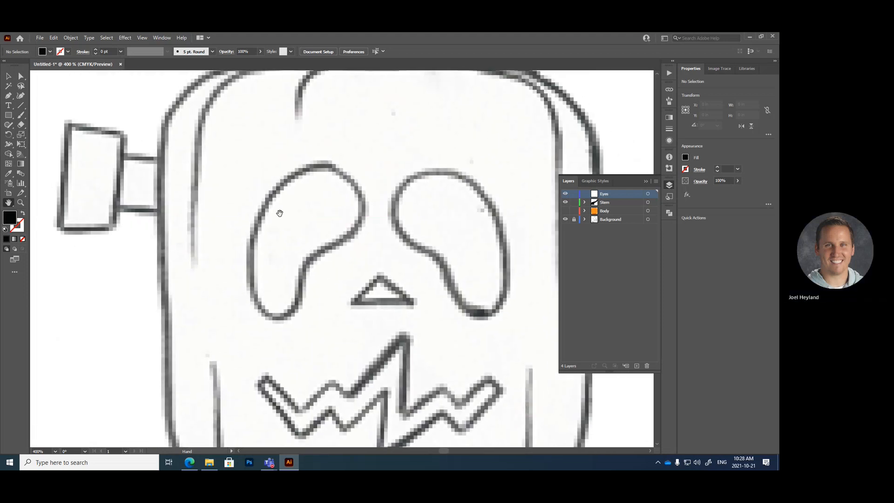
click(8, 95)
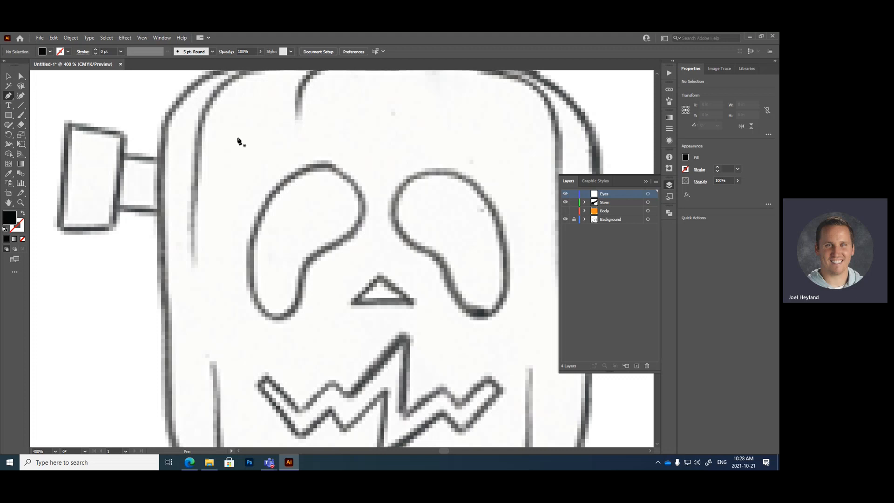
click(319, 162)
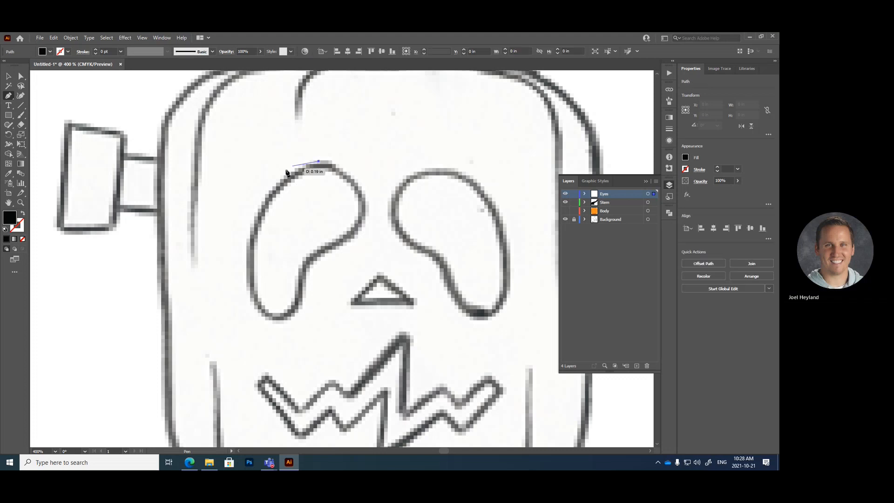
drag(256, 215, 323, 259)
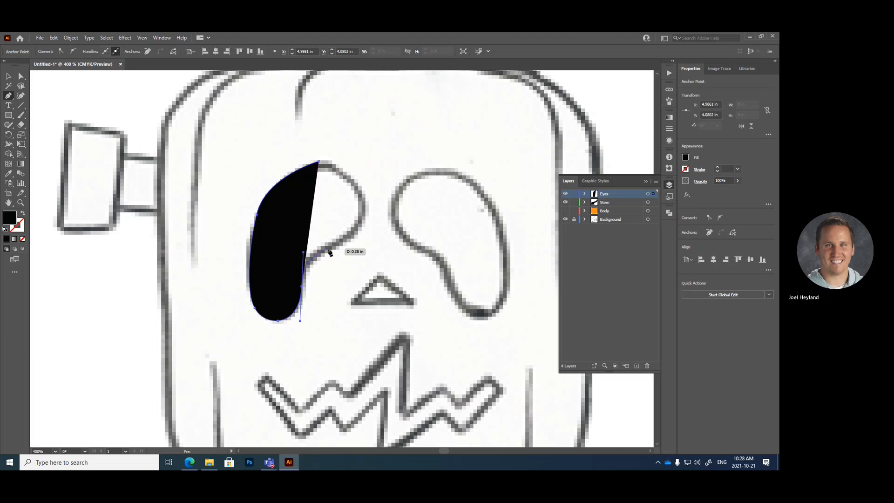
click(328, 252)
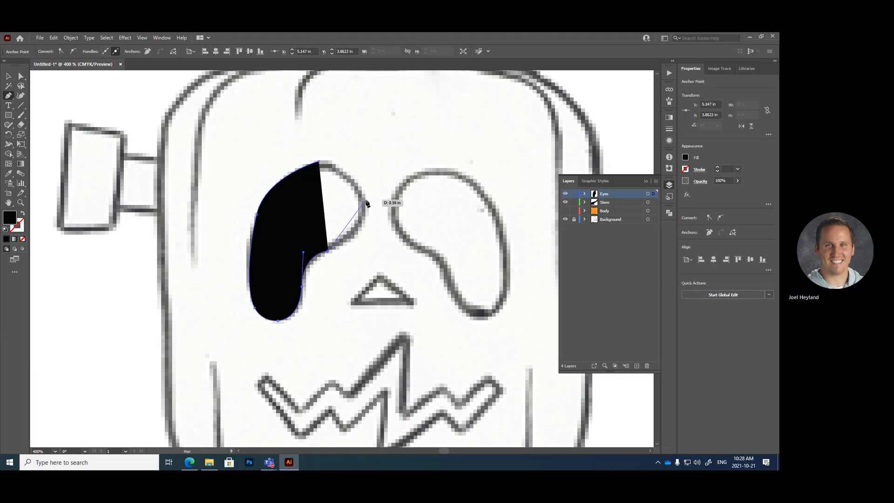
drag(365, 202, 359, 172)
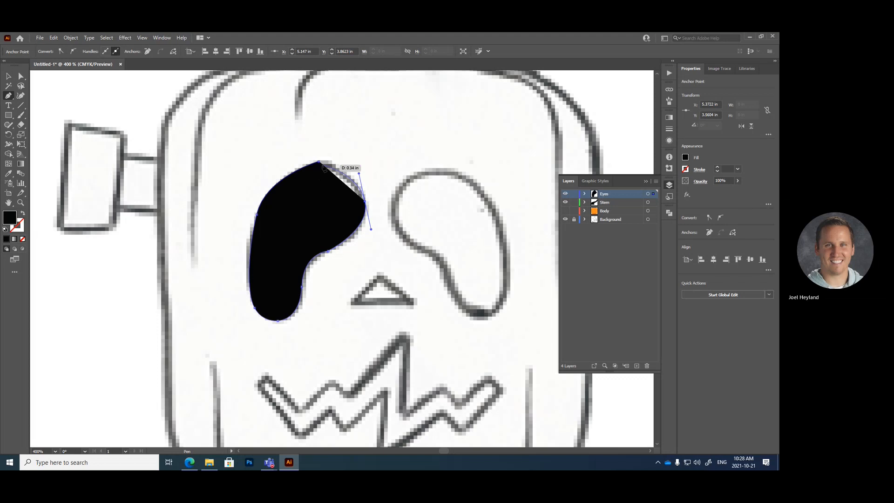
click(320, 162)
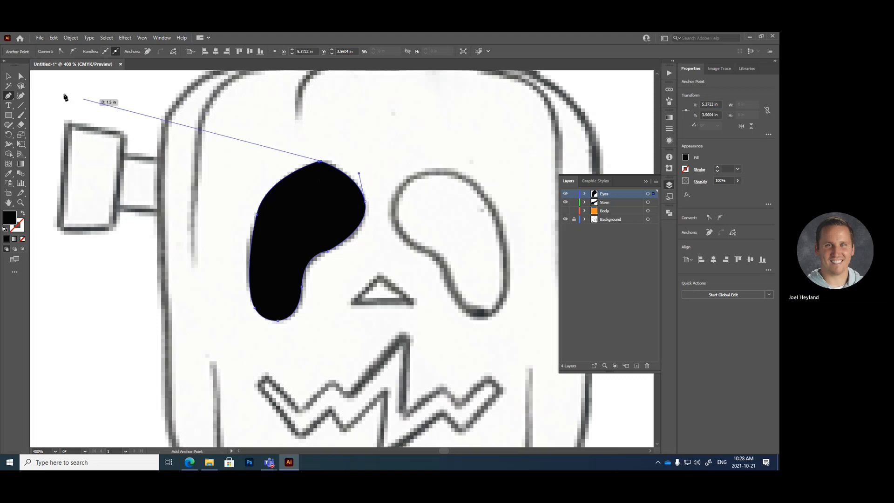
click(8, 76)
Try to join the left eye's path at its pointed top anchor point.
click(296, 166)
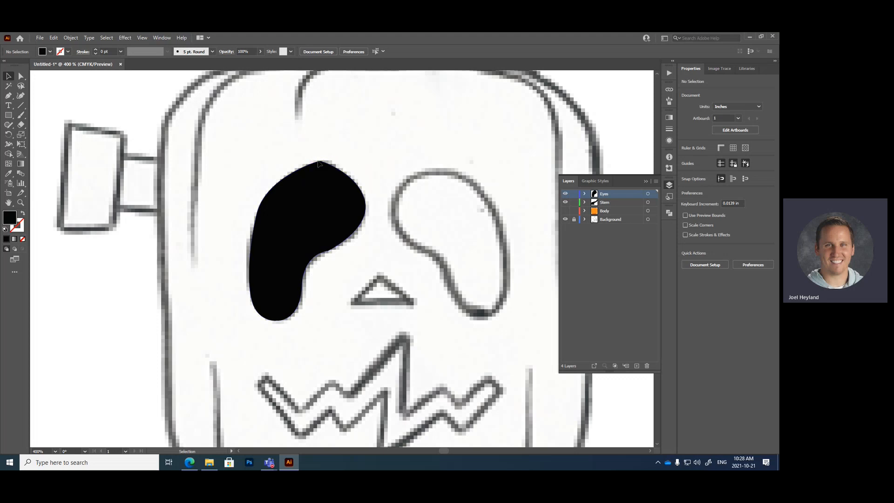
click(323, 182)
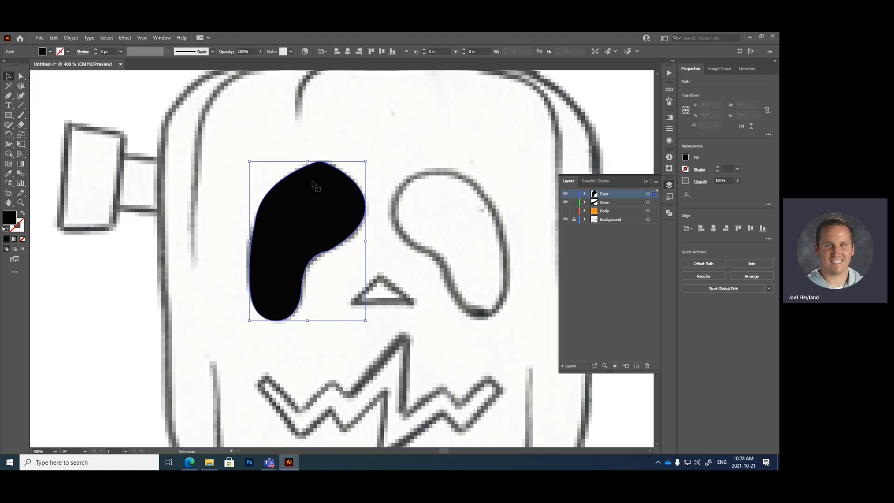
click(269, 127)
click(21, 76)
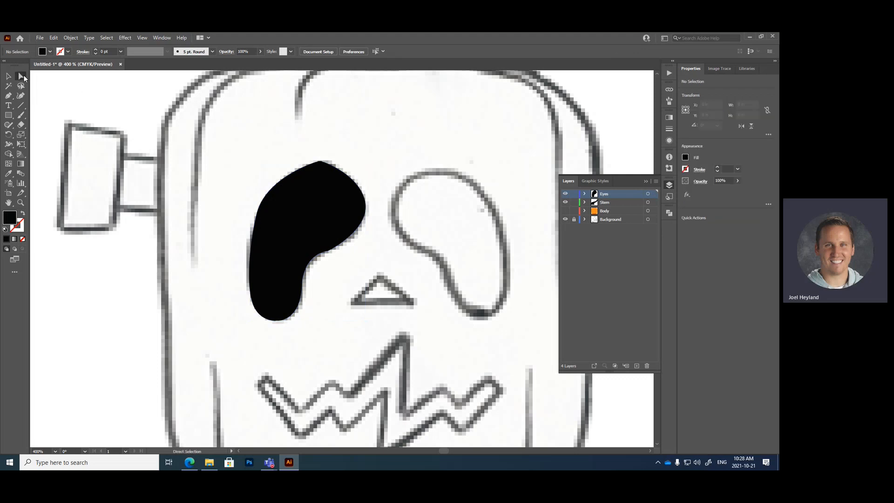
click(304, 206)
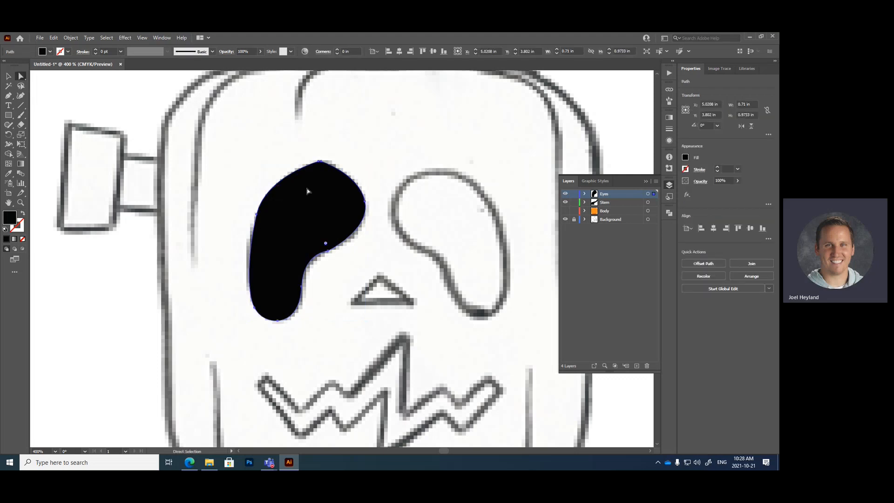
click(317, 156)
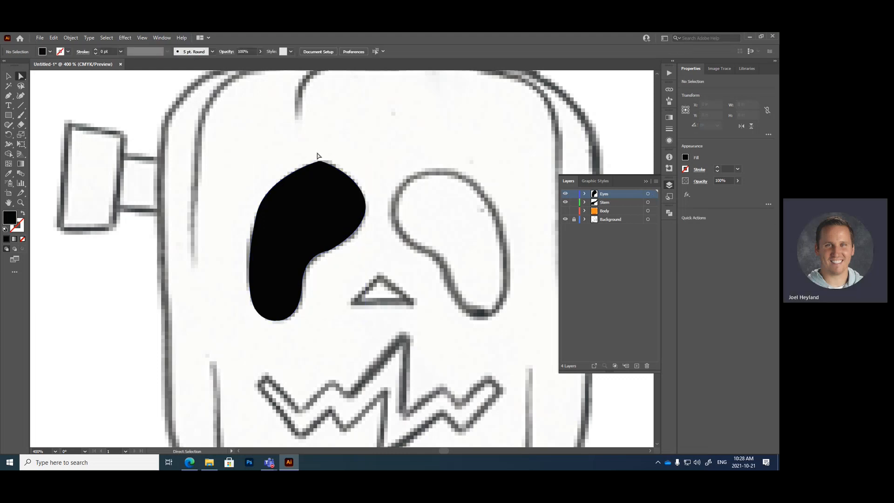
click(321, 163)
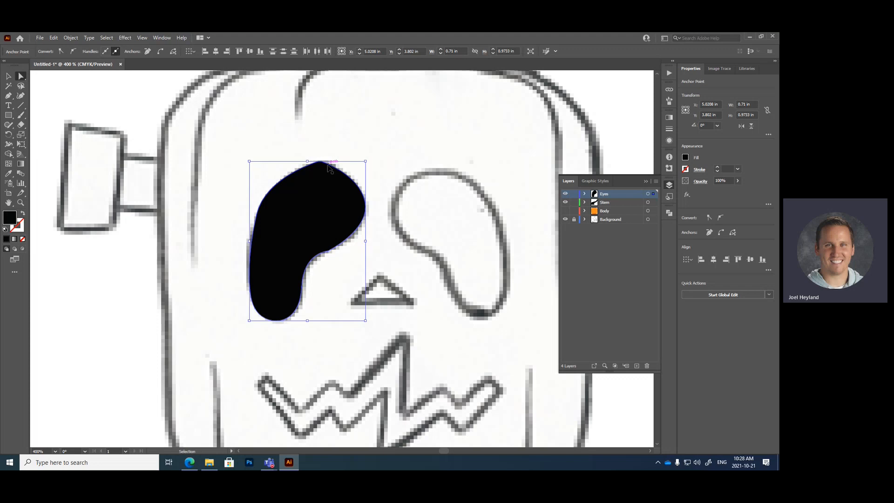
click(335, 154)
click(321, 162)
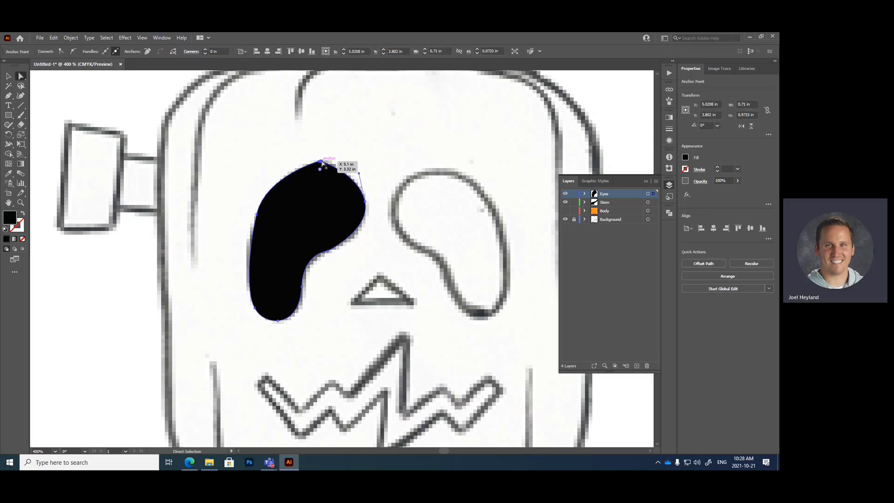
click(52, 37)
mouse_move(154, 230)
click(230, 228)
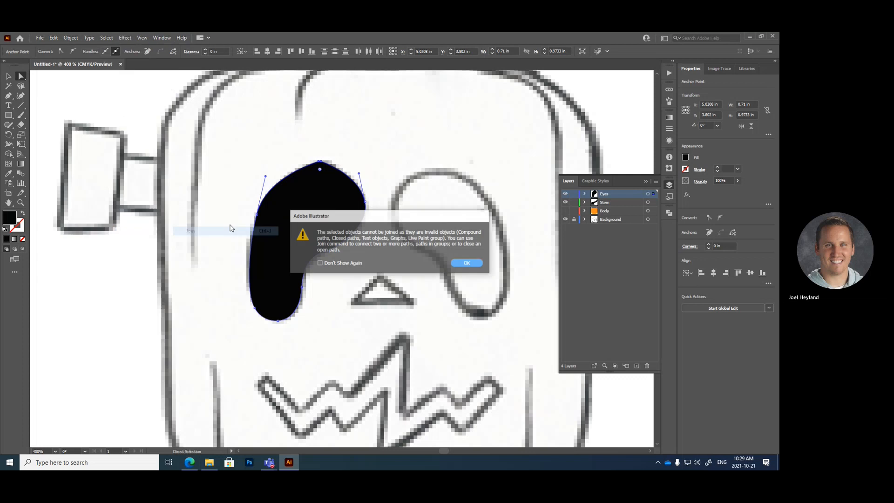
key(Return)
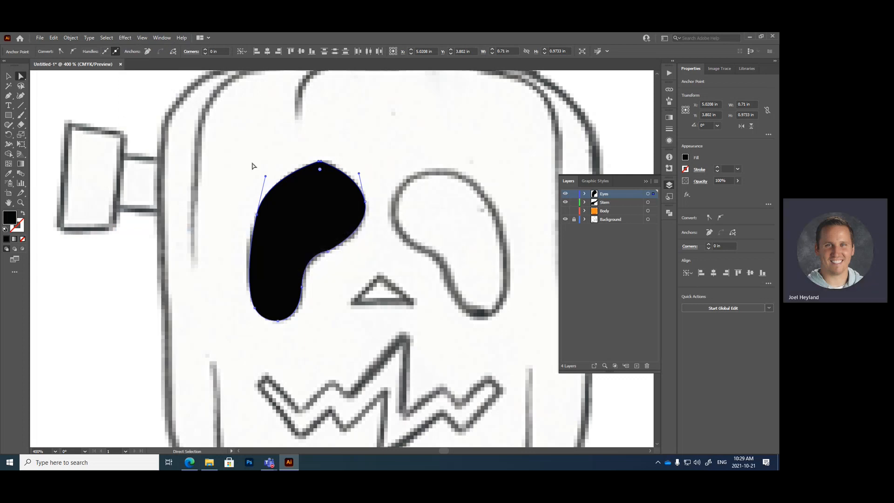
Round off the pointed top and even out the whole outline of the left eye with the Smooth tool.
click(12, 126)
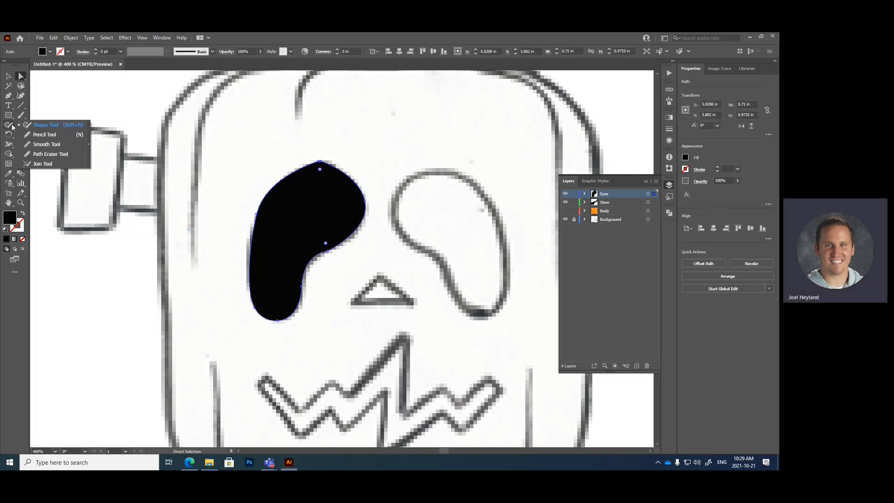
click(11, 125)
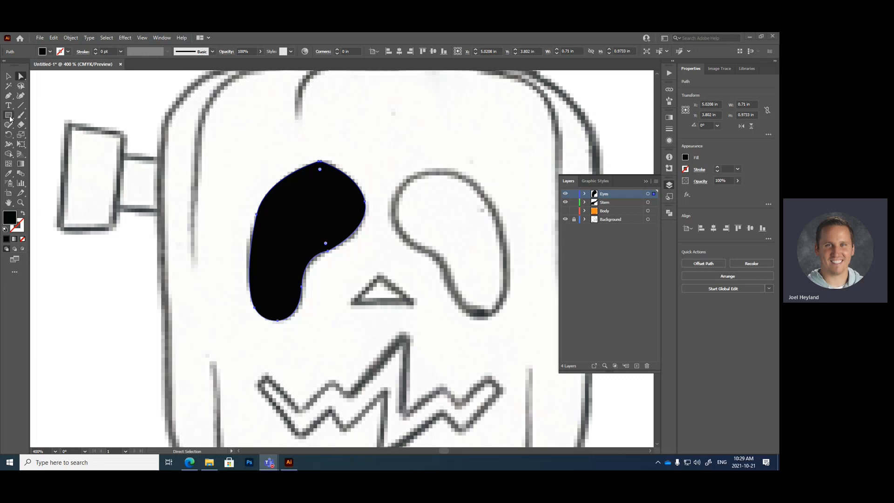
click(9, 115)
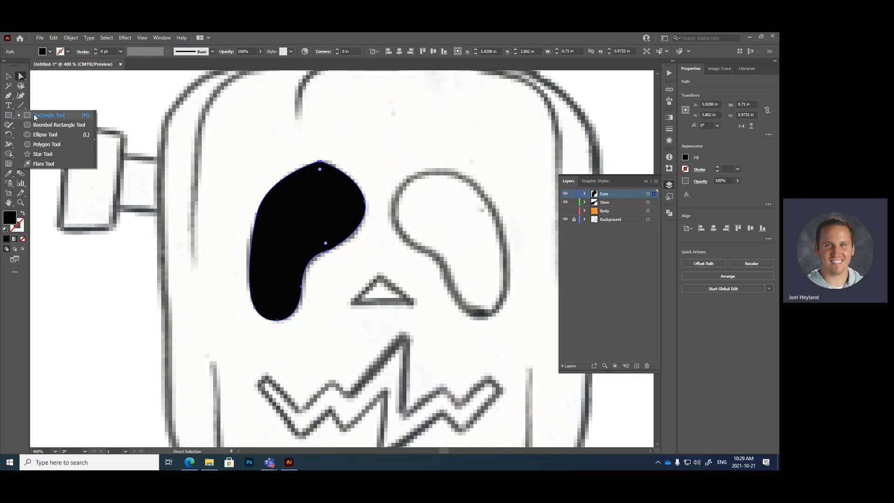
click(11, 126)
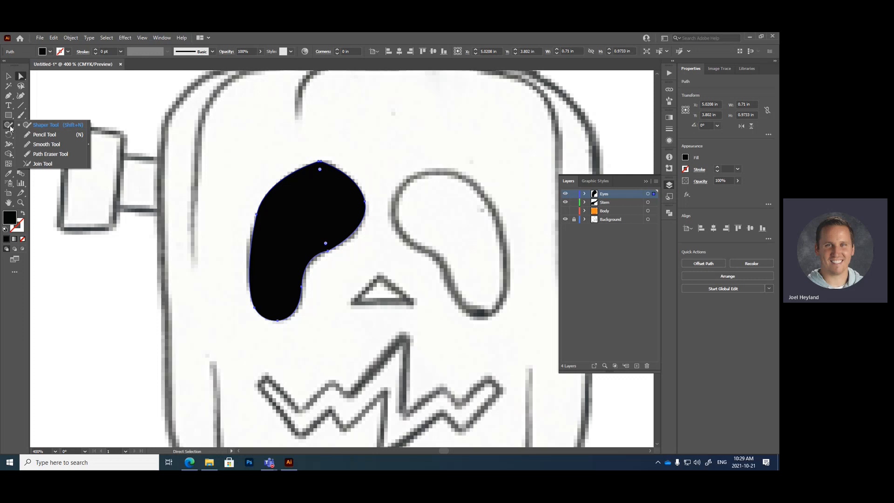
click(40, 145)
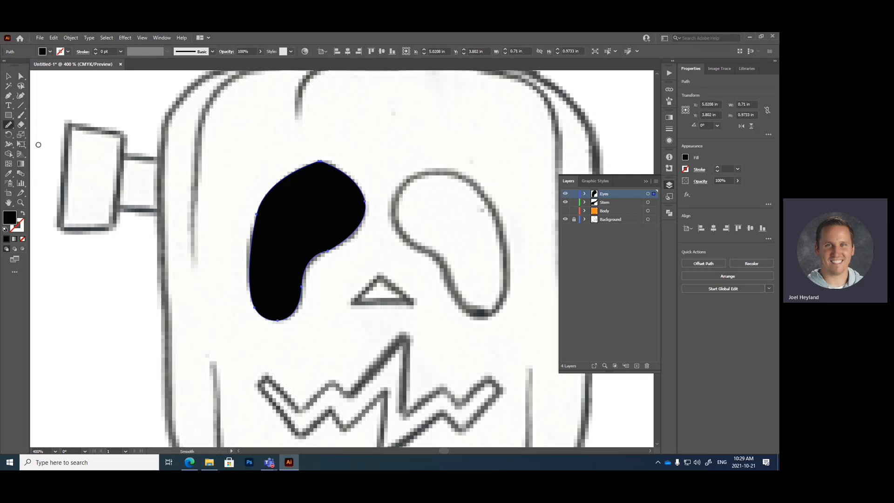
drag(305, 164, 332, 164)
mouse_move(279, 184)
mouse_down()
mouse_move(257, 221)
mouse_move(263, 209)
mouse_up()
mouse_move(303, 165)
mouse_down()
mouse_move(338, 163)
mouse_move(357, 183)
mouse_up()
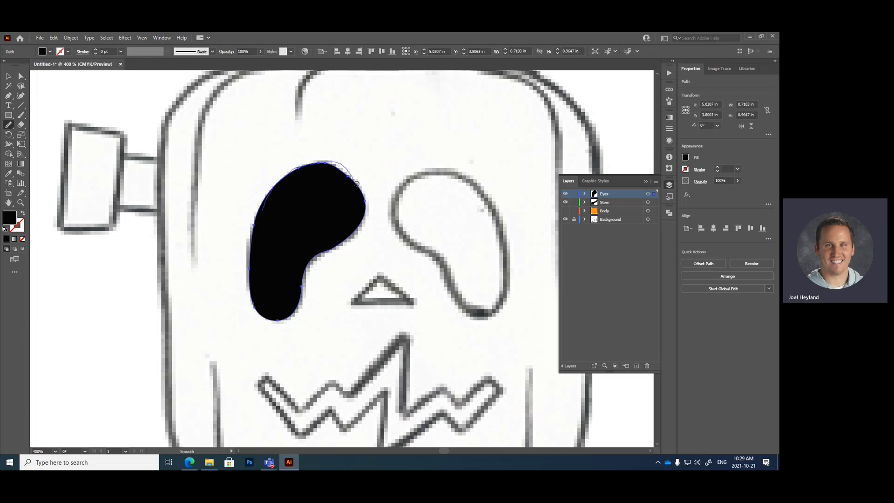
drag(339, 244, 305, 282)
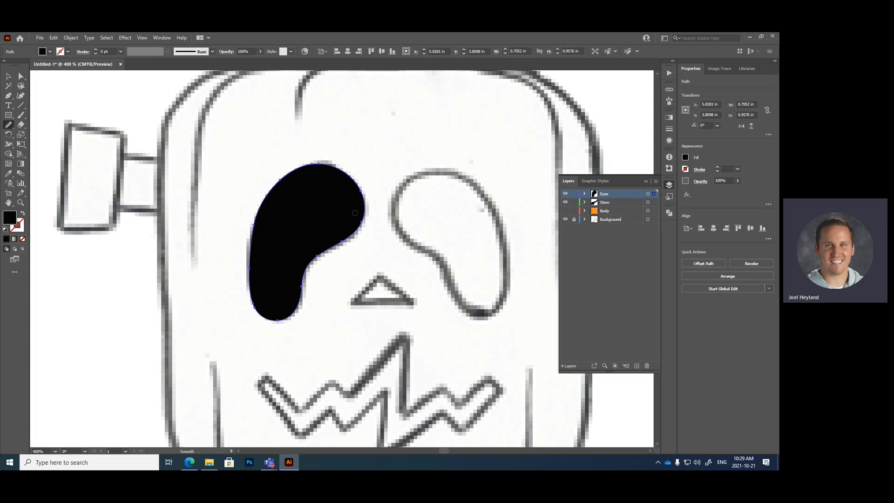
drag(251, 228, 266, 325)
mouse_move(251, 226)
mouse_down()
mouse_move(255, 321)
mouse_move(303, 302)
mouse_up()
drag(293, 265, 364, 228)
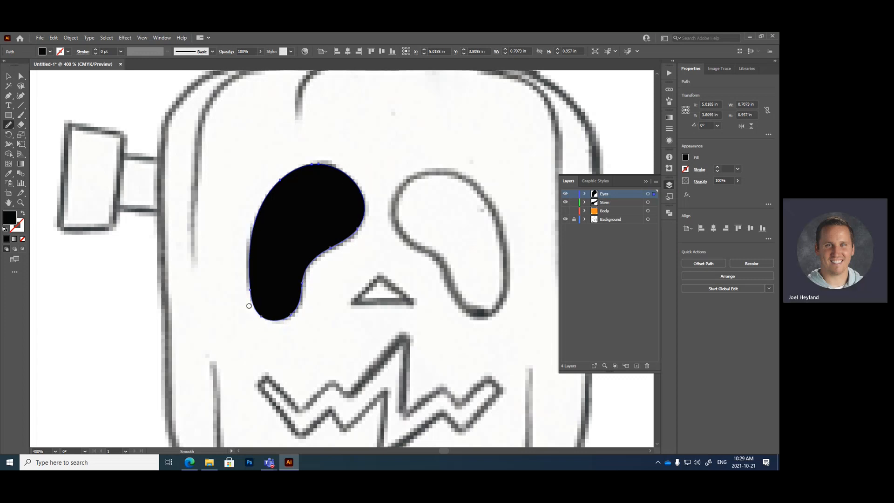
mouse_move(249, 306)
mouse_down()
mouse_move(314, 184)
mouse_move(288, 209)
mouse_move(278, 189)
mouse_move(251, 252)
mouse_move(264, 321)
mouse_up()
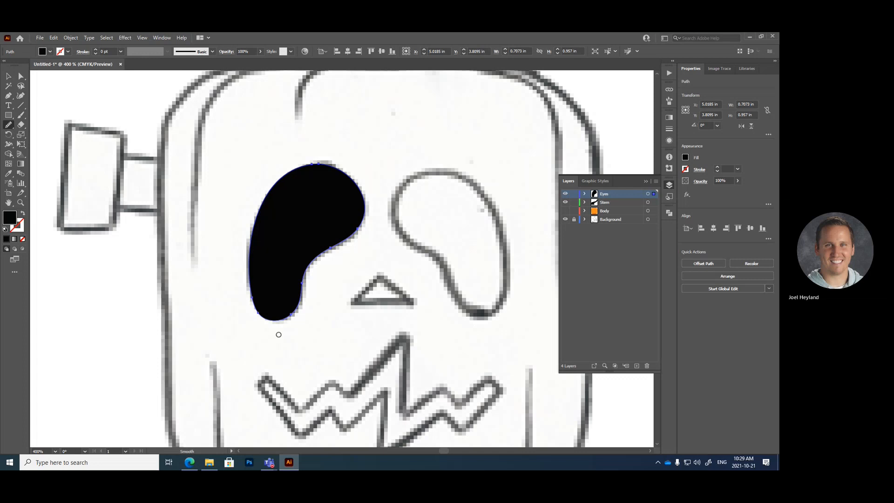
click(9, 76)
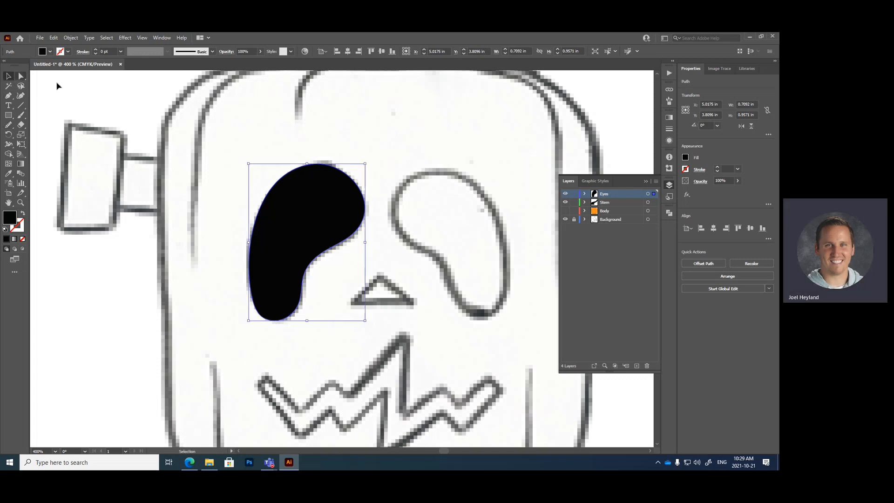
click(283, 149)
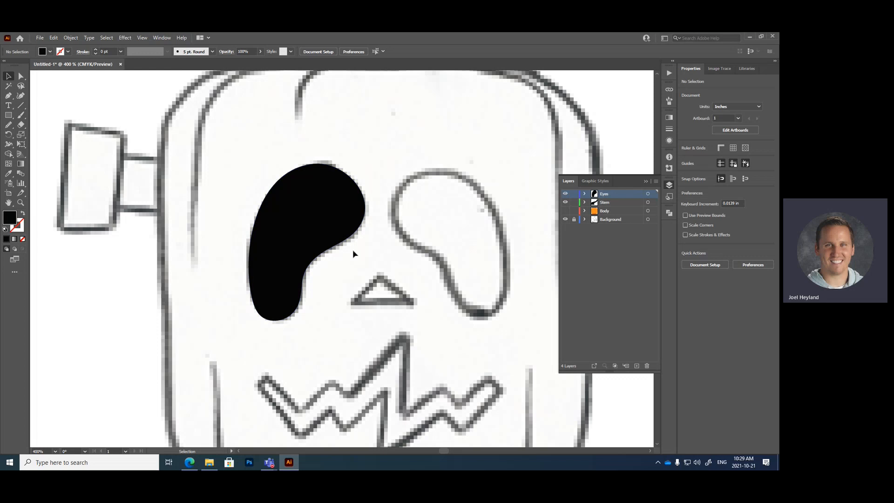
Copy the left eye, paste it in place, and move the duplicate over the sketched right eye.
click(336, 248)
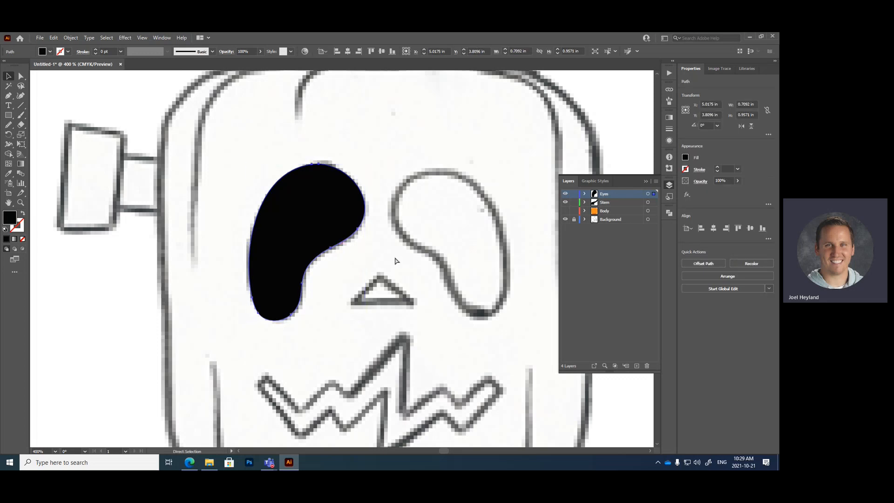
click(54, 38)
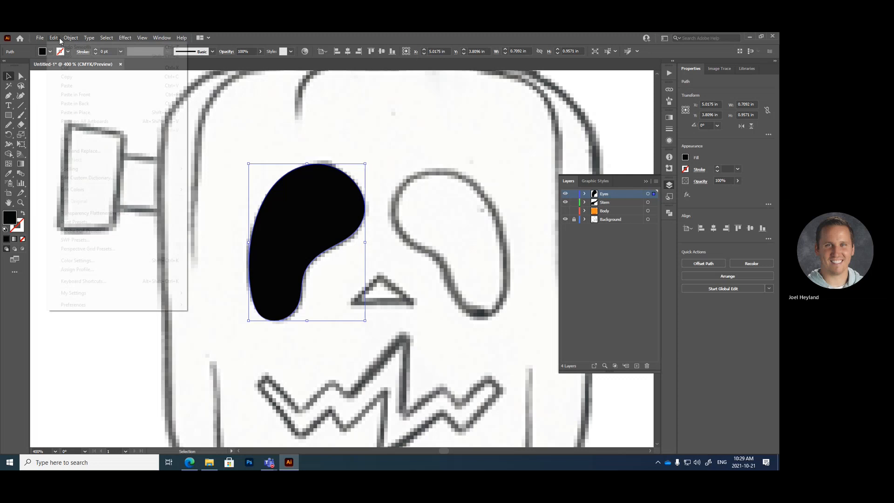
click(67, 77)
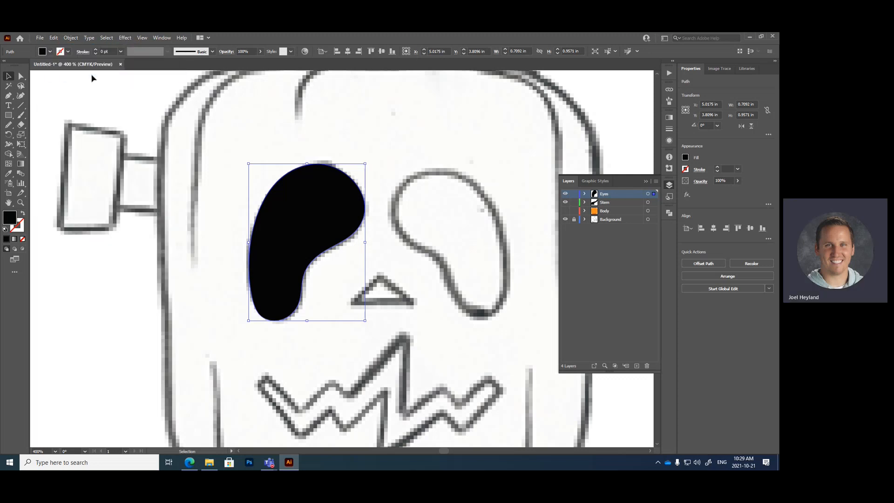
click(54, 37)
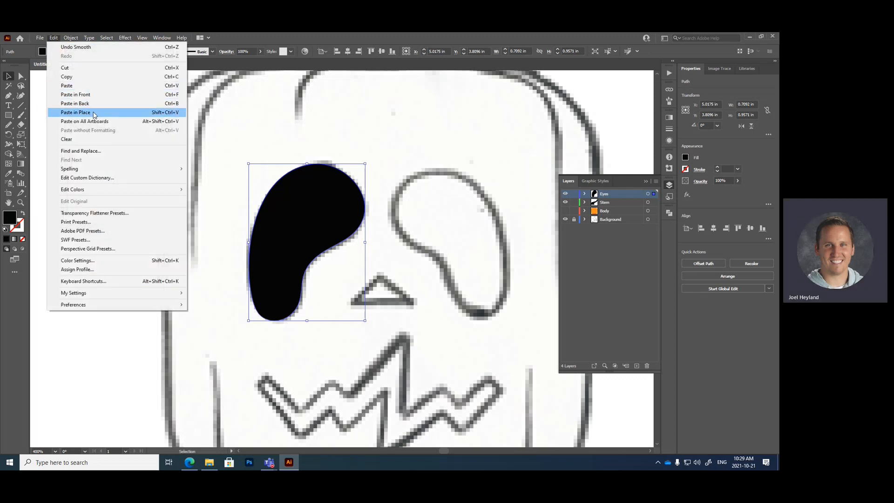
click(86, 112)
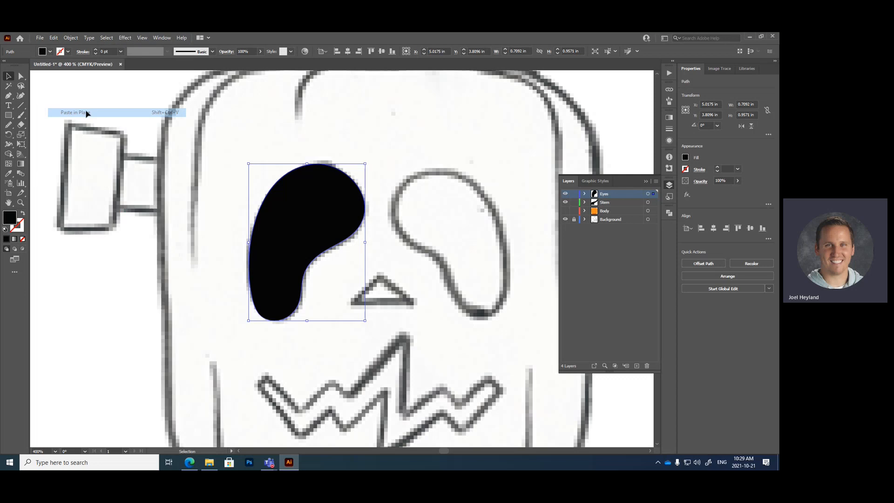
drag(279, 178, 433, 200)
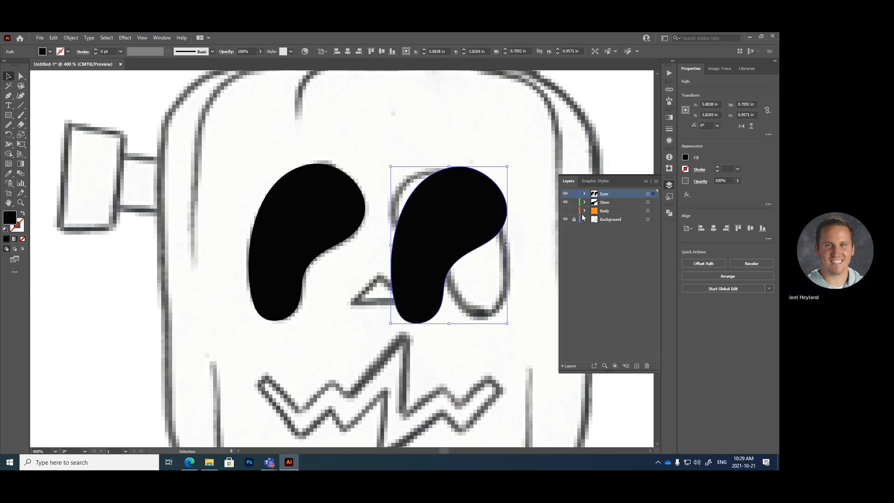
drag(420, 218, 416, 217)
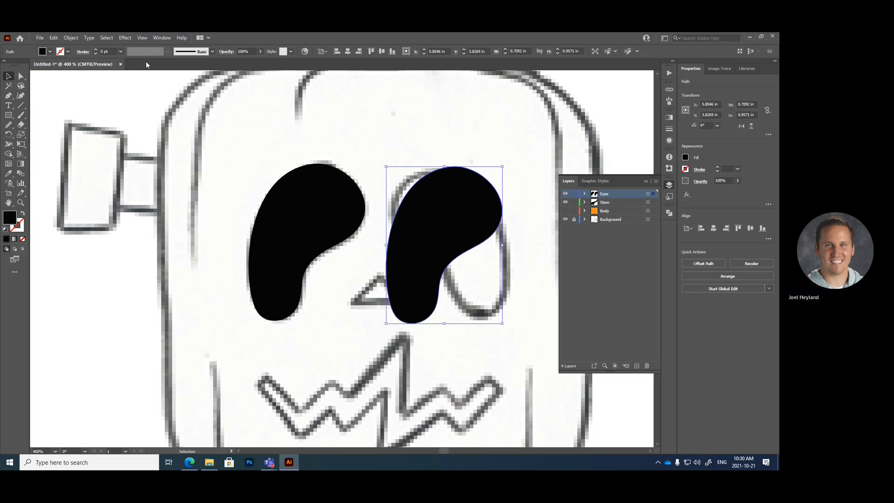
Reflect the duplicate eye across the vertical axis and align it with the sketched right eye, level with the left eye.
click(76, 39)
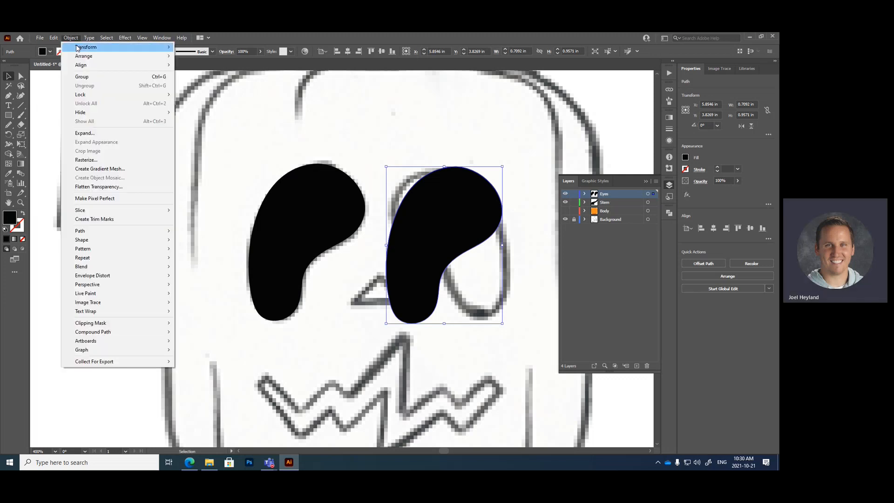
mouse_move(144, 47)
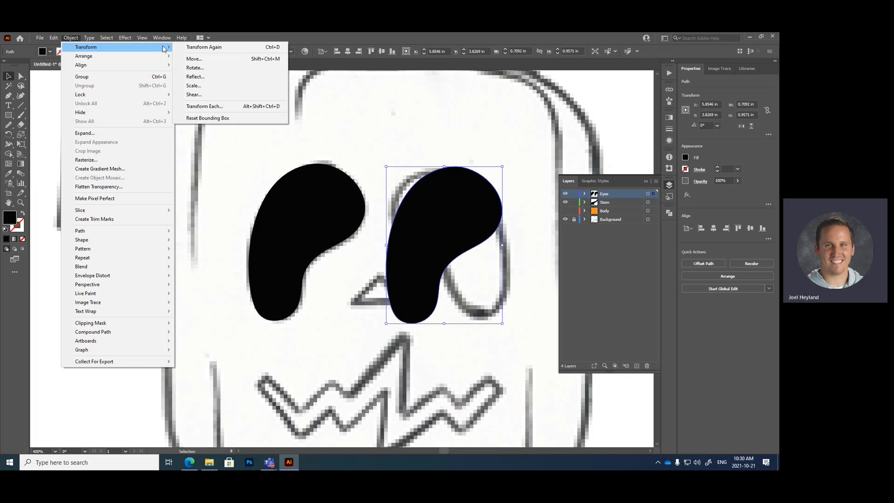
click(210, 80)
drag(371, 172, 589, 119)
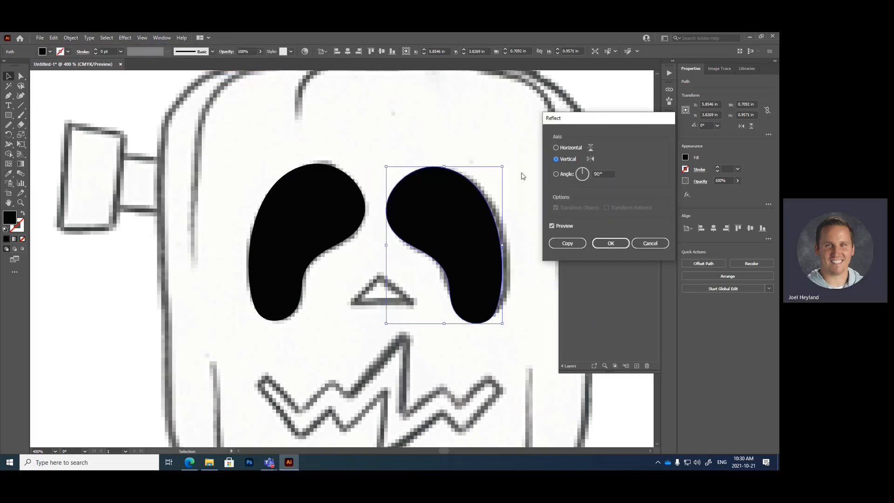
click(556, 147)
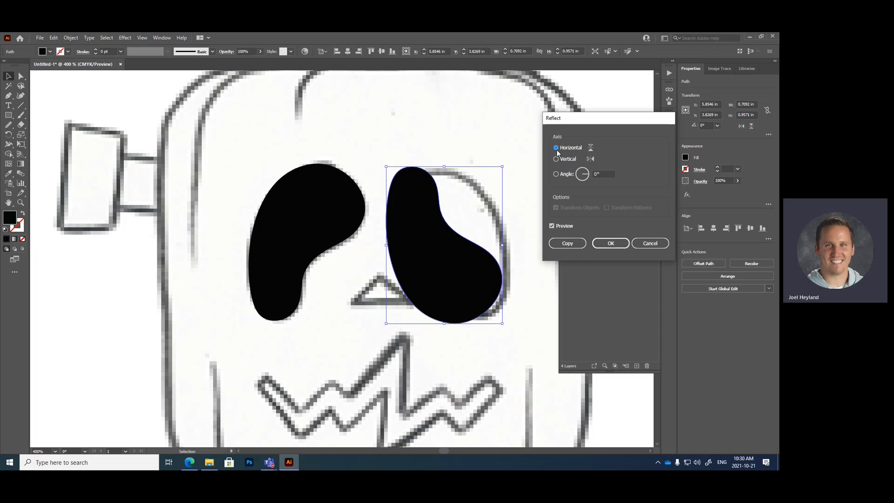
click(556, 159)
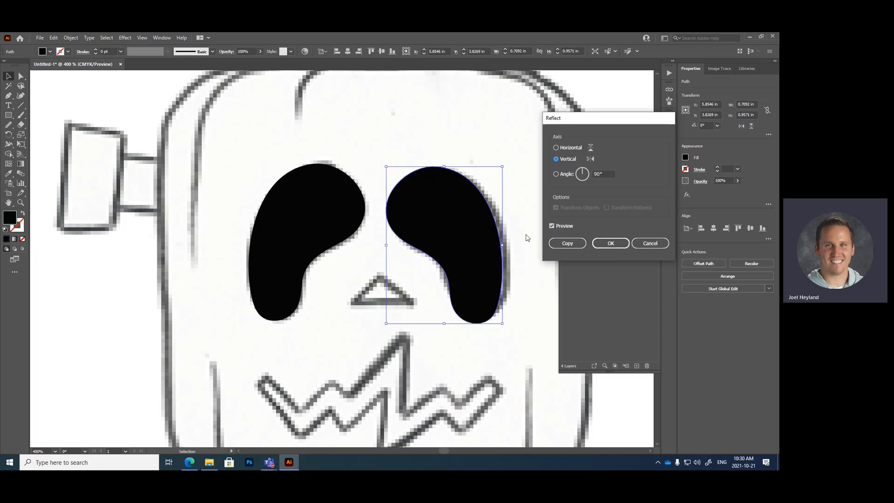
click(553, 226)
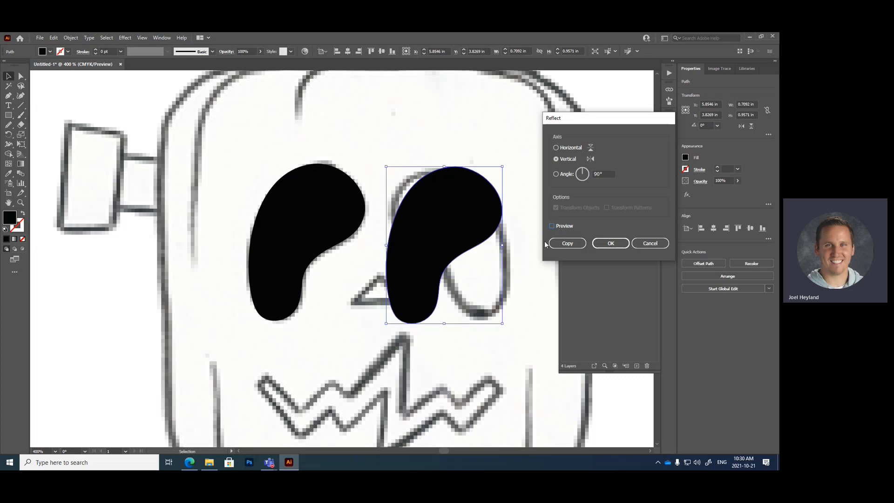
click(556, 148)
click(556, 160)
click(551, 226)
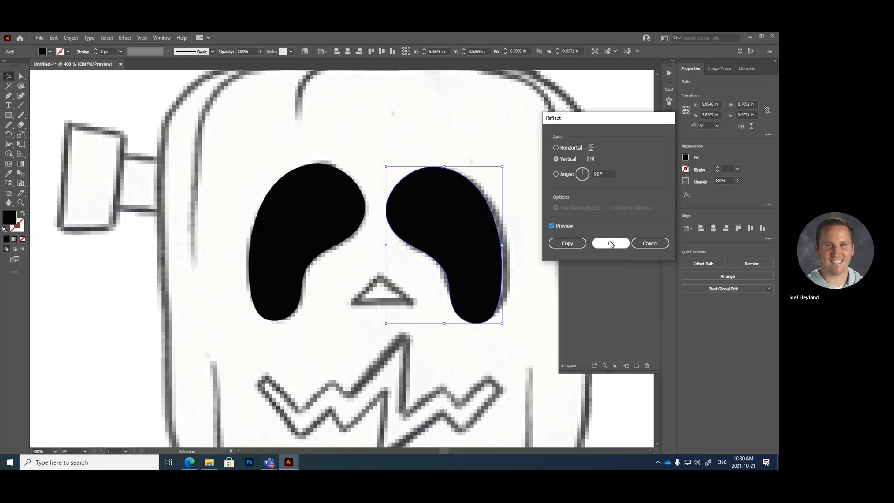
click(610, 243)
drag(476, 251, 481, 248)
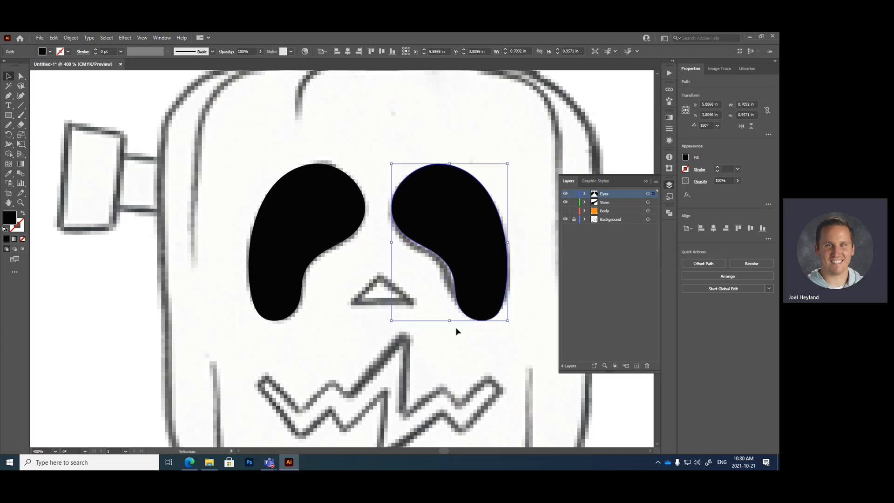
click(452, 356)
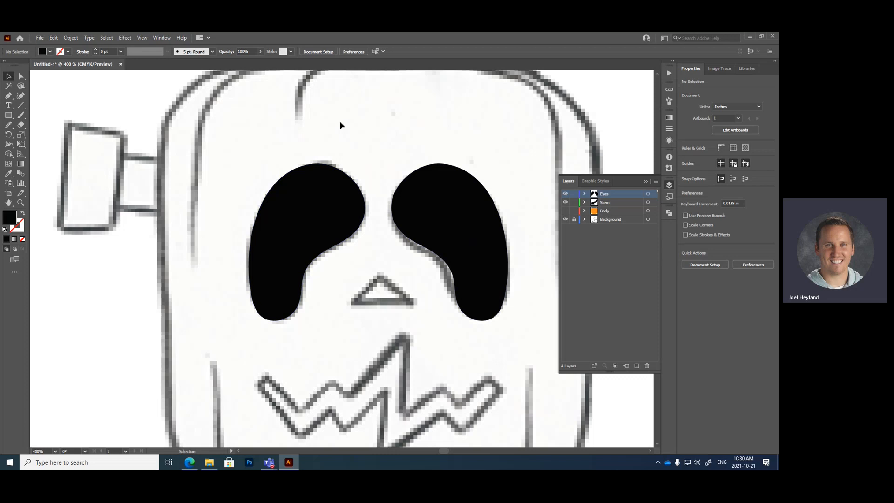
drag(297, 232, 270, 194)
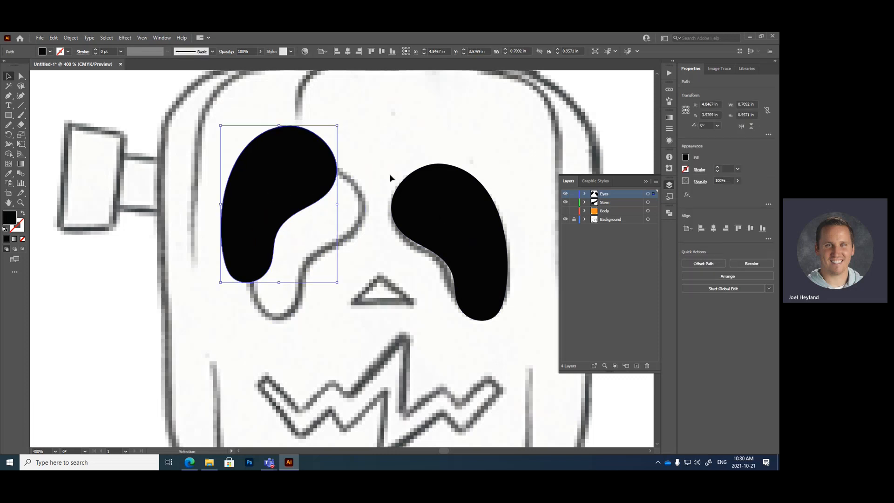
key(ctrl+z)
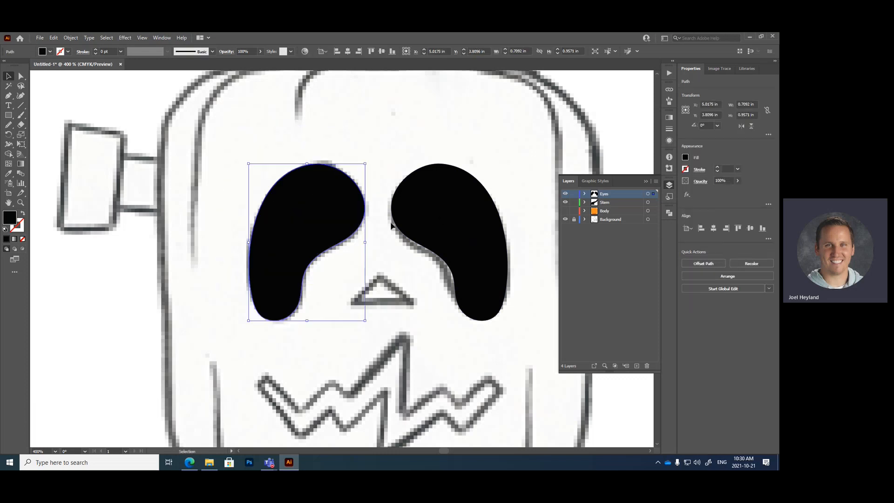
click(387, 266)
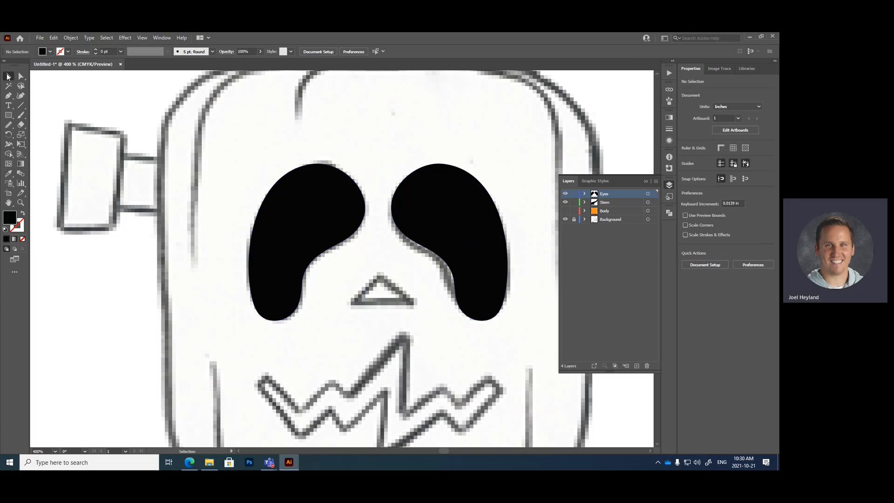
Group the left and right eyes into one object and nudge the group slightly up and to the left.
click(278, 184)
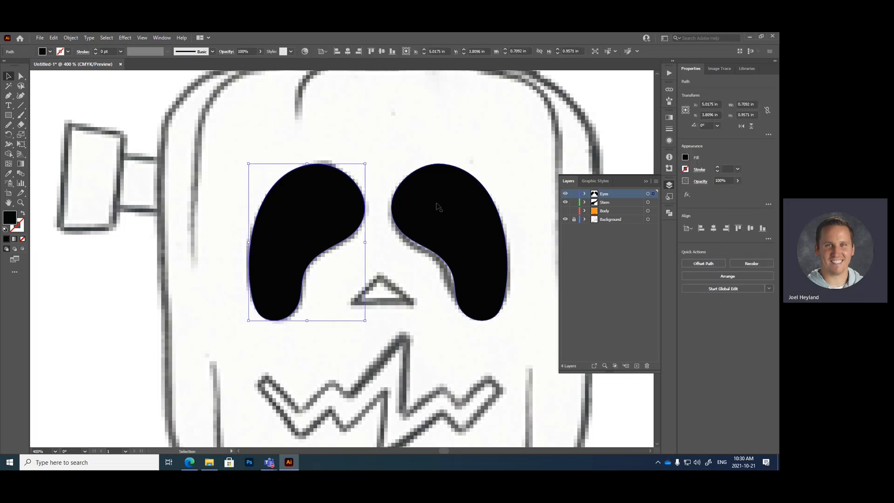
shift+click(446, 198)
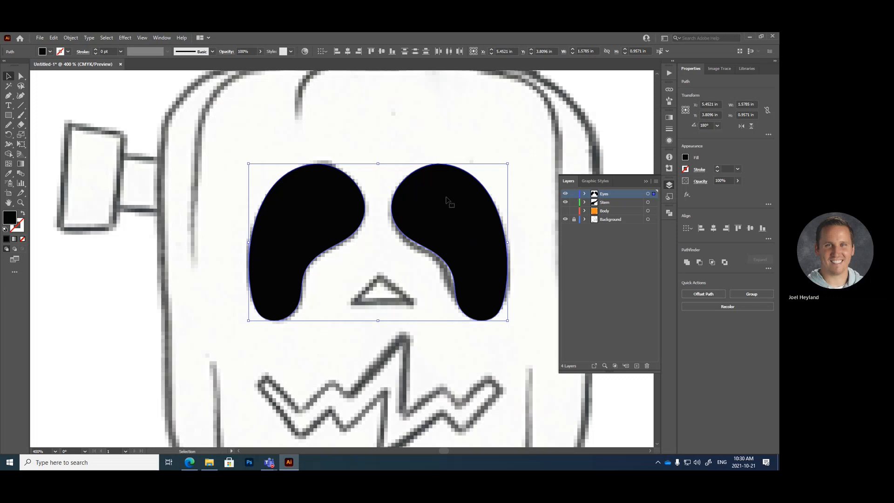
right_click(343, 217)
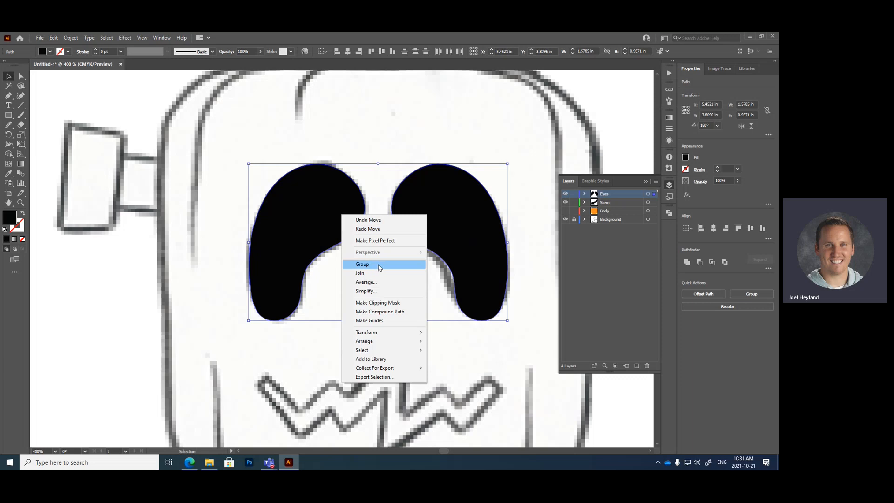
click(379, 265)
mouse_move(441, 227)
mouse_down()
mouse_move(435, 209)
mouse_move(398, 197)
mouse_move(440, 227)
mouse_up()
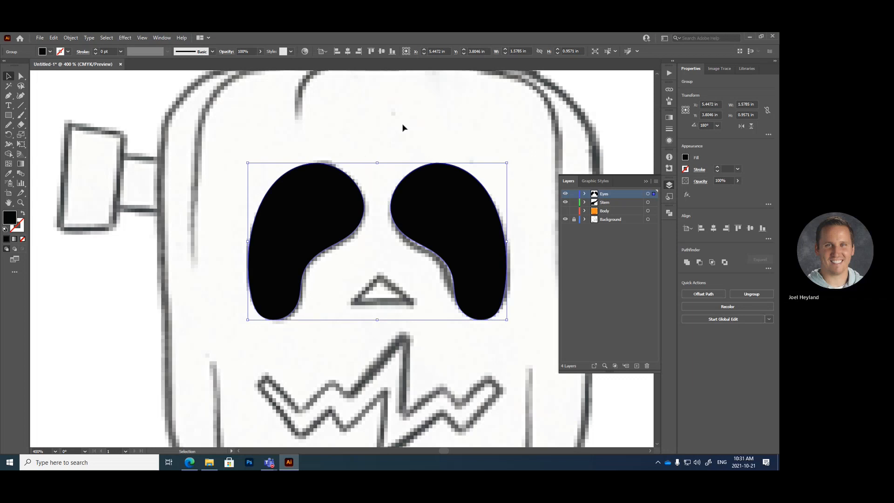
click(23, 215)
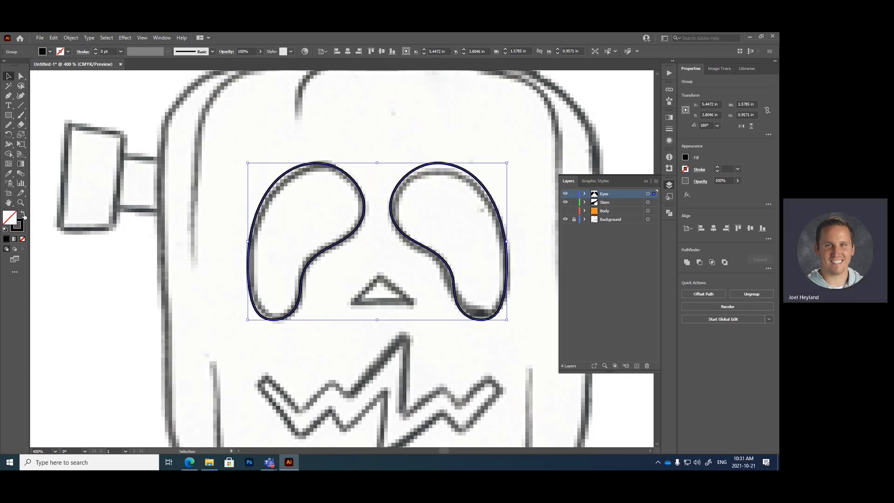
click(23, 215)
double_click(9, 217)
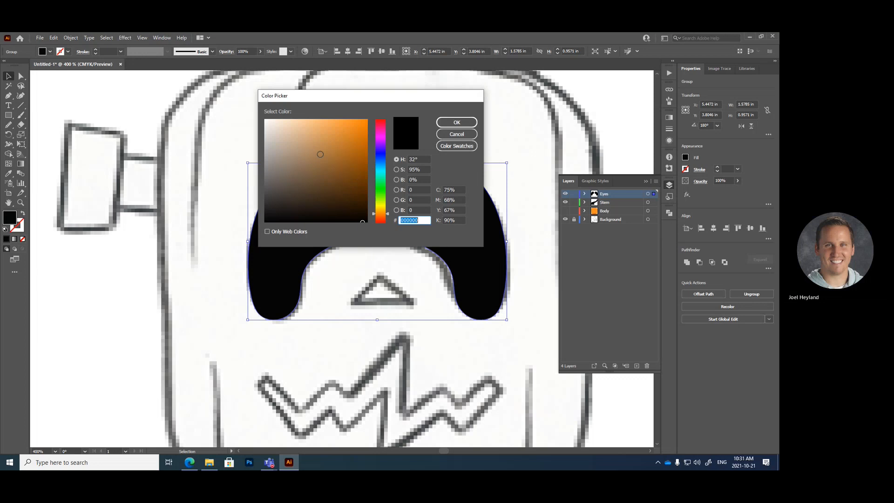
click(351, 133)
click(457, 122)
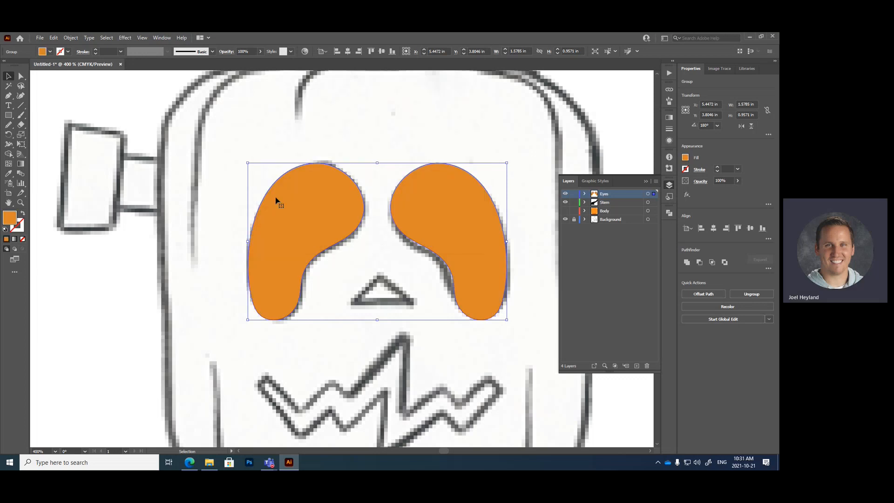
key(ctrl+z)
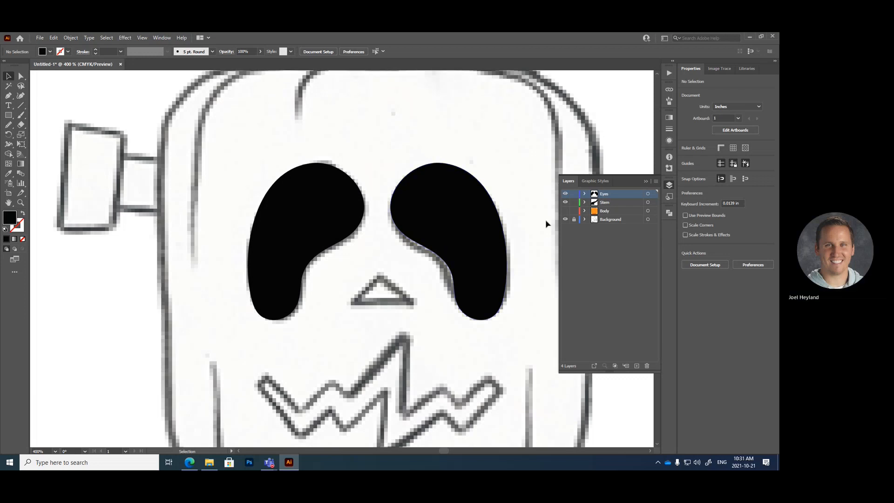
Show the Body layer to check the eyes and stem against the orange pumpkin body, and hide it again.
click(565, 211)
scroll(433, 200, up, 4)
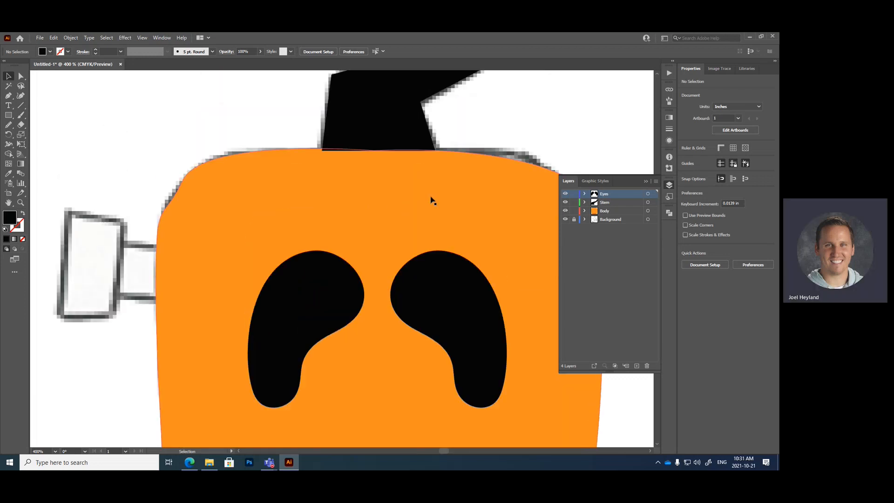
key(ctrl+minus)
key(ctrl+minus)
key(ctrl+minus)
key(ctrl+minus)
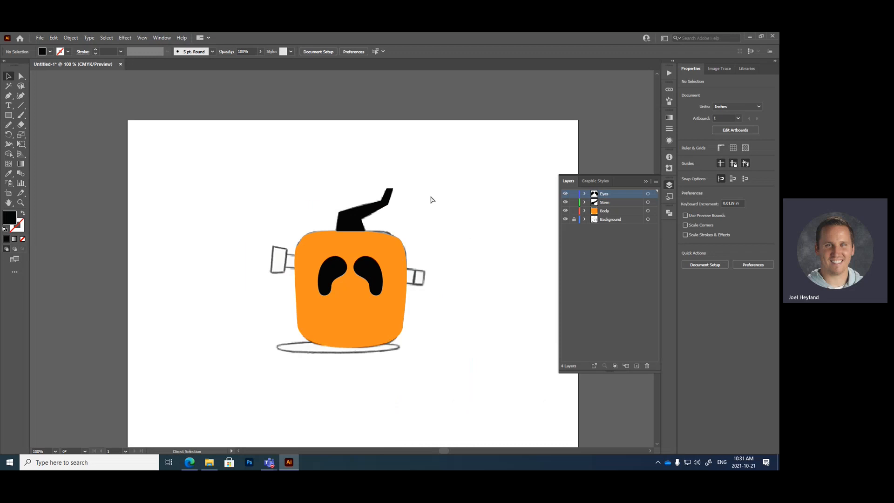
key(ctrl+equal)
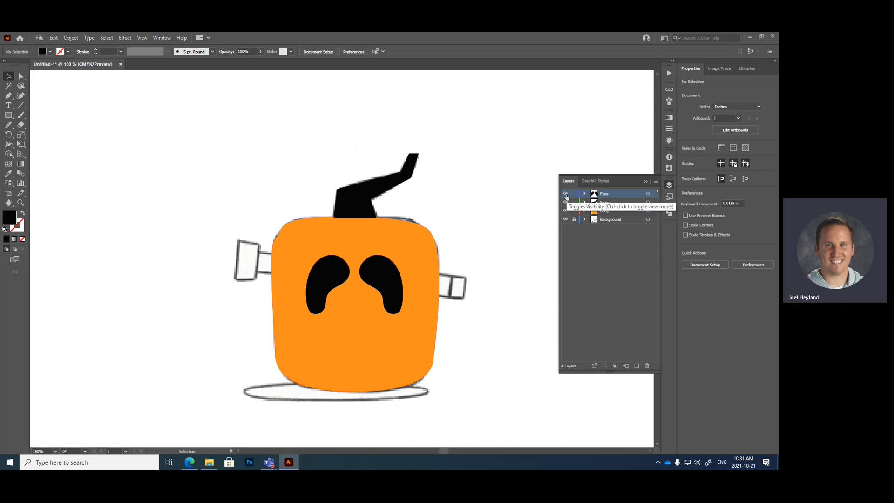
click(565, 211)
Add a new layer directly above the Body layer and name it Nose.
scroll(360, 324, down, 1)
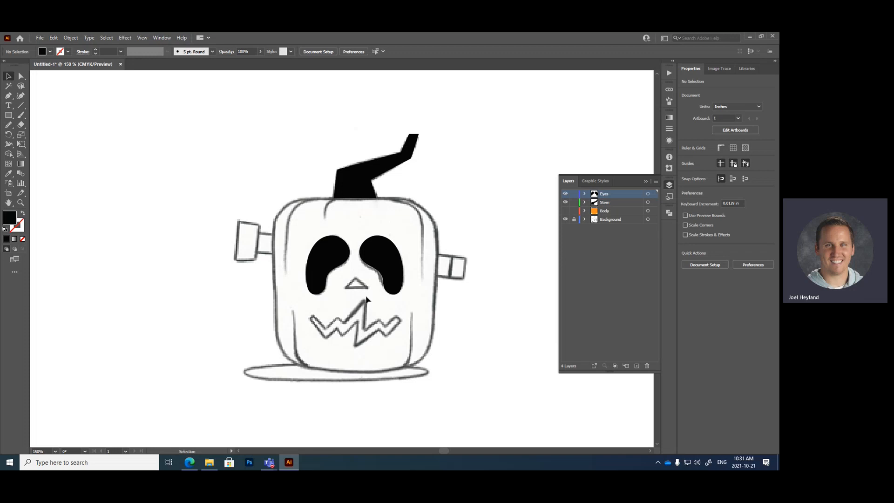
key(ctrl+equal)
key(ctrl+equal)
key(ctrl+equal)
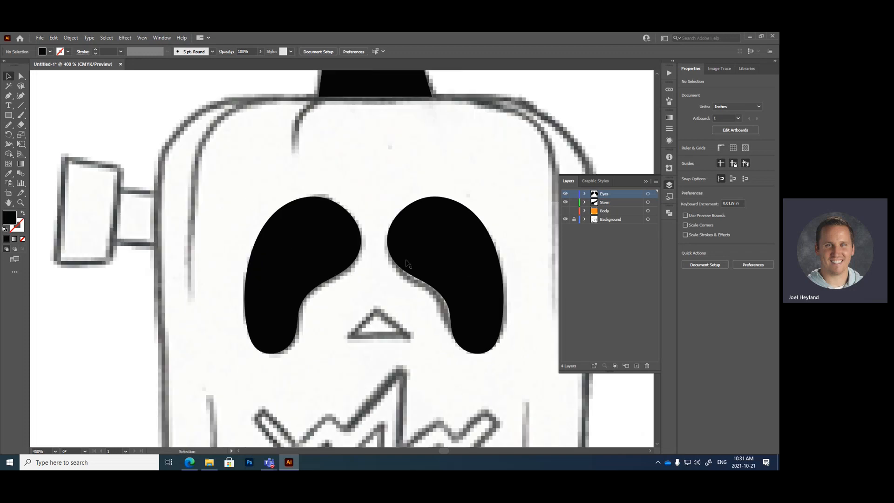
scroll(408, 264, down, 1)
click(604, 212)
click(636, 366)
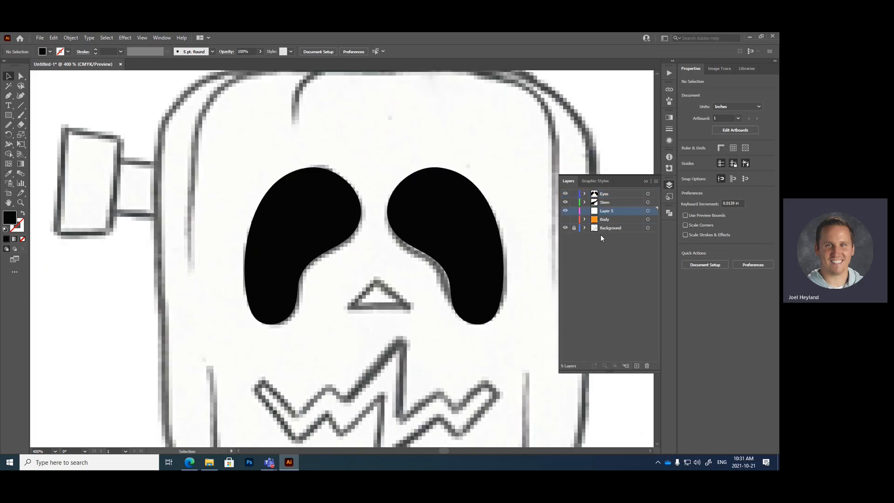
double_click(627, 210)
text(Nose)
key(Return)
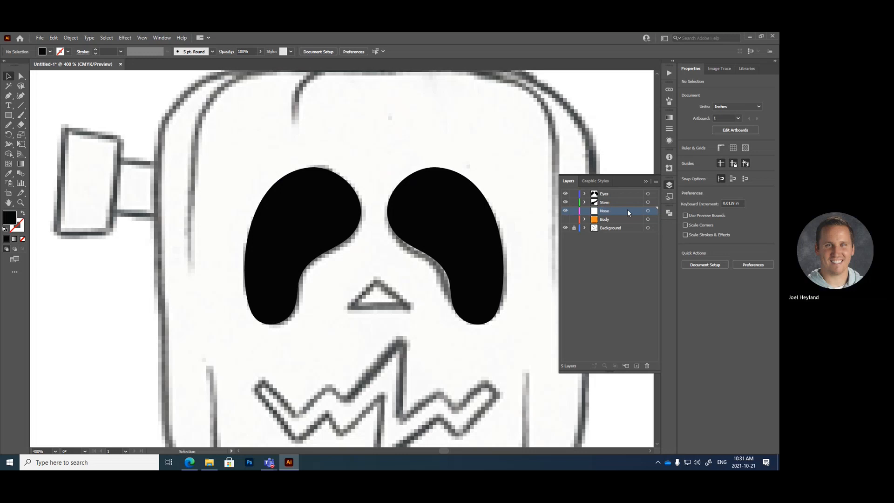
Trace the sketched nose with the Pen tool as a closed black triangle about 0.4 in wide on the Nose layer.
click(8, 97)
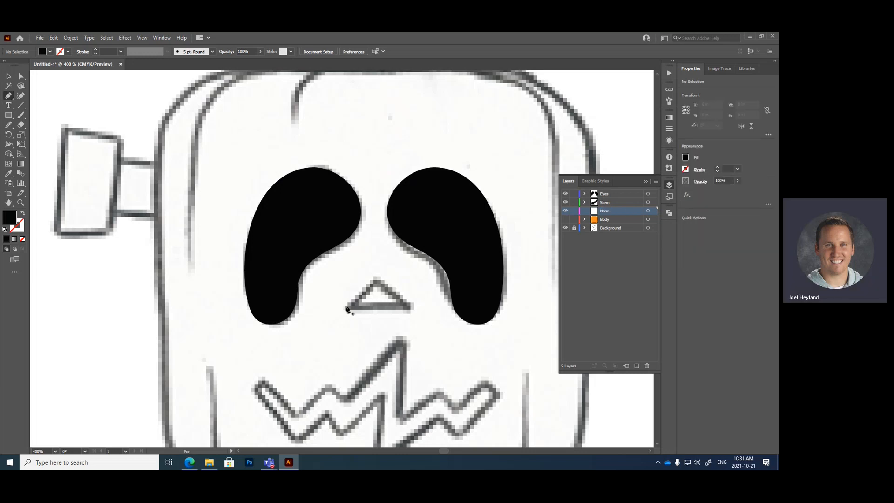
click(346, 307)
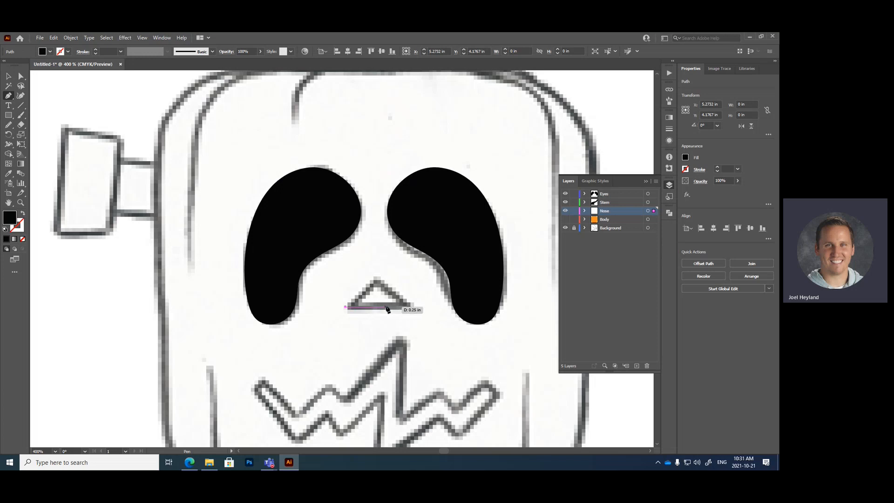
click(411, 308)
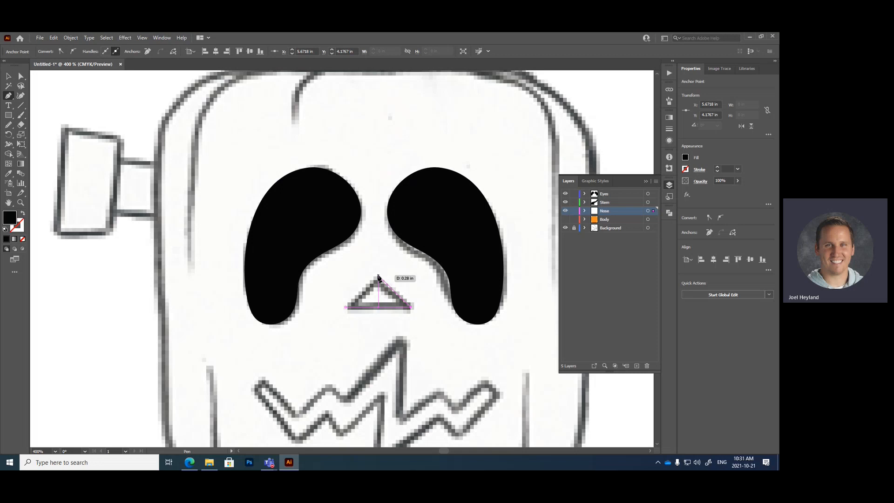
click(378, 277)
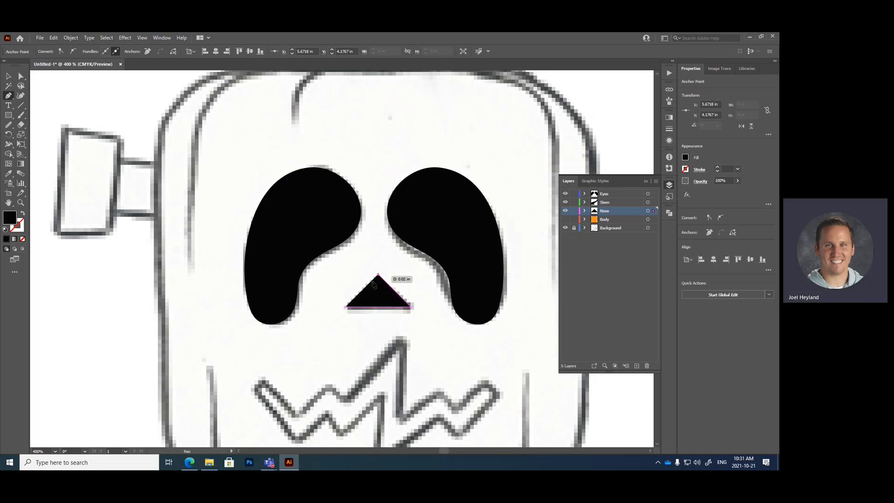
click(349, 305)
click(9, 76)
click(482, 335)
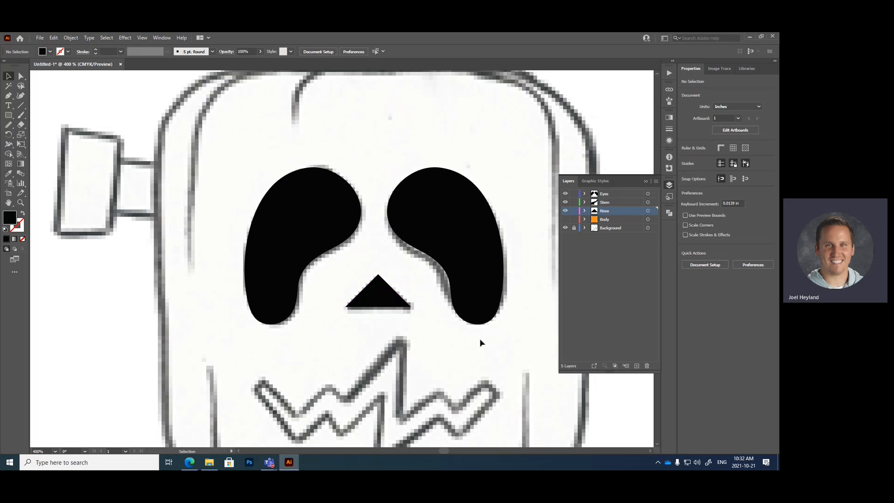
Add a new layer directly above the Nose layer and name it Mouth.
scroll(481, 343, down, 4)
click(636, 366)
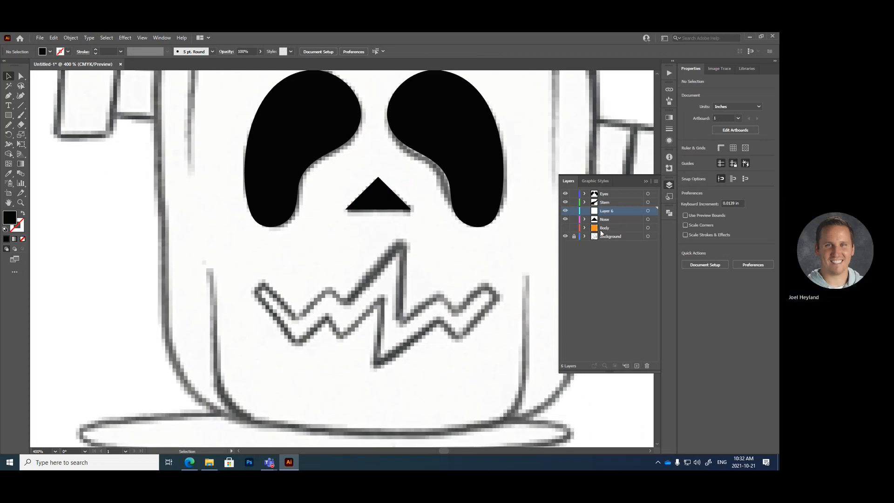
double_click(608, 210)
text(Mouth)
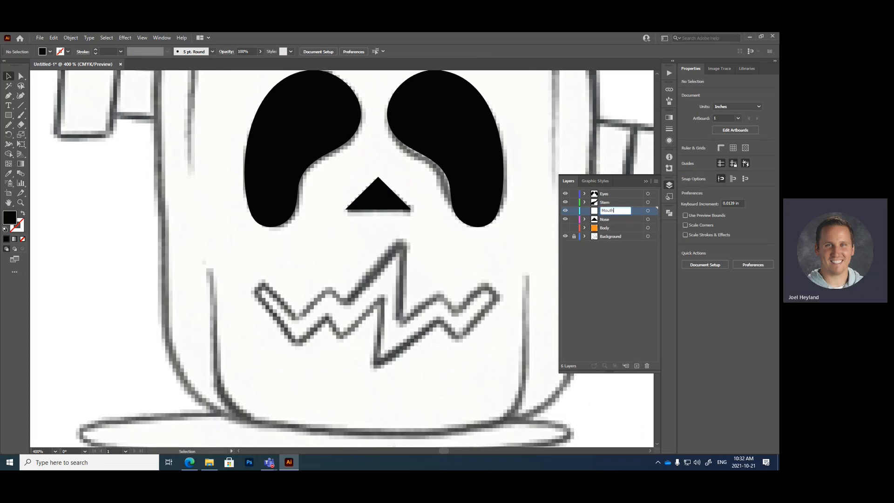
key(Return)
Start tracing the mouth with the Pen tool along its upper zigzag edge, from the left end to the tall central peak.
key(p)
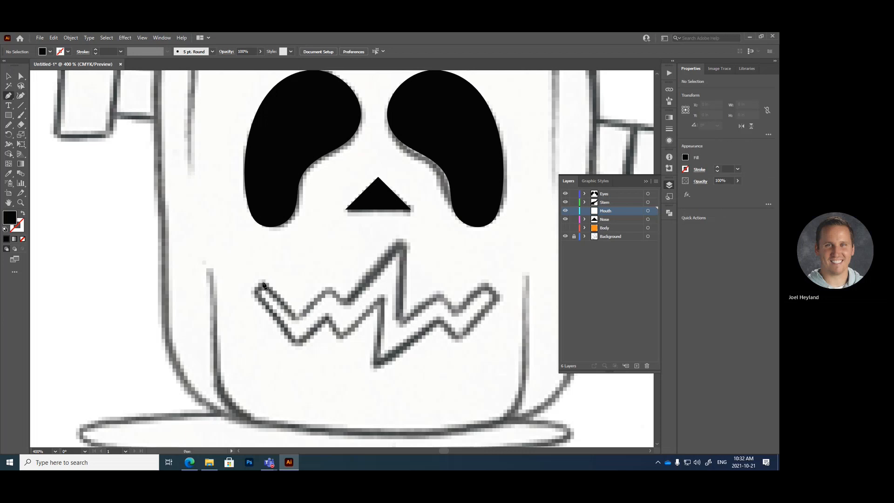
click(263, 282)
drag(296, 315, 339, 298)
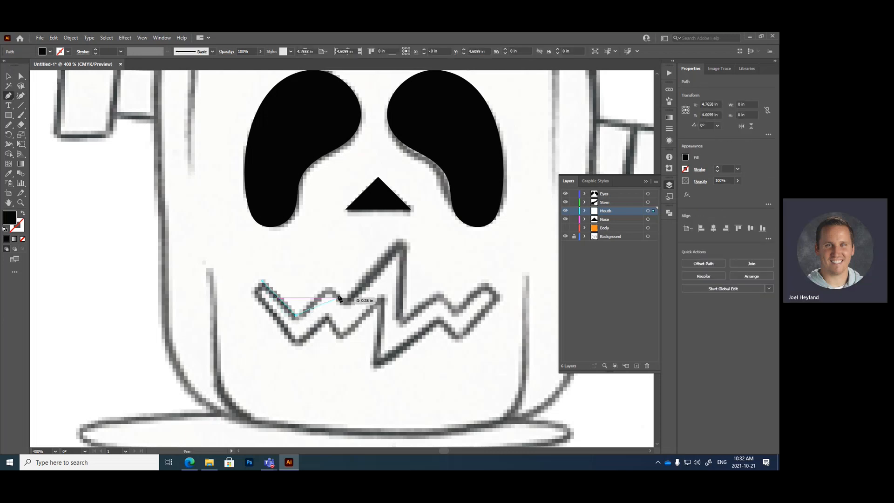
click(325, 286)
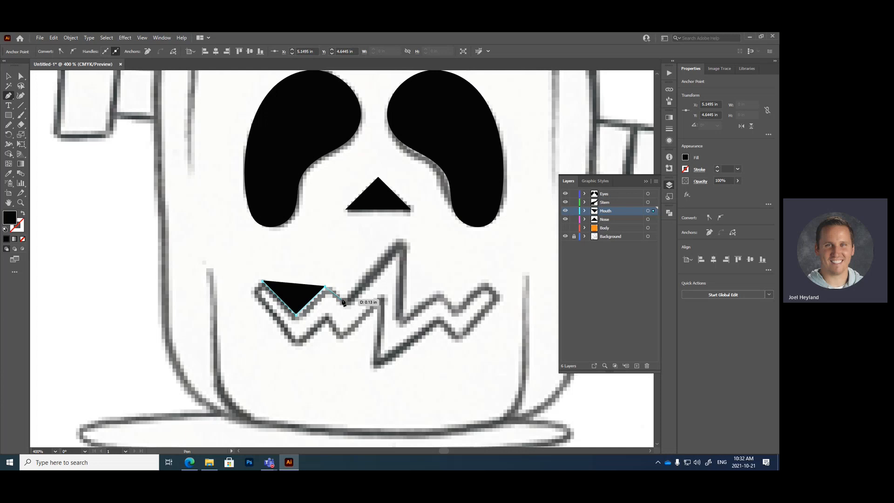
click(342, 301)
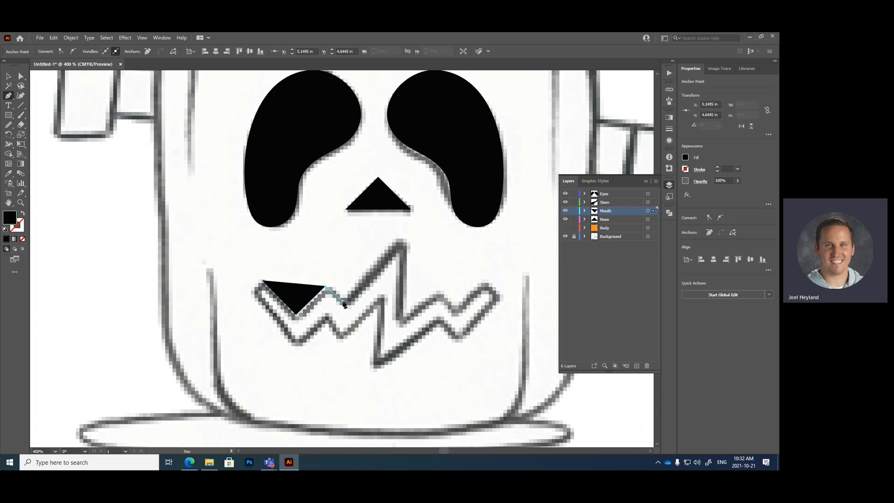
click(397, 238)
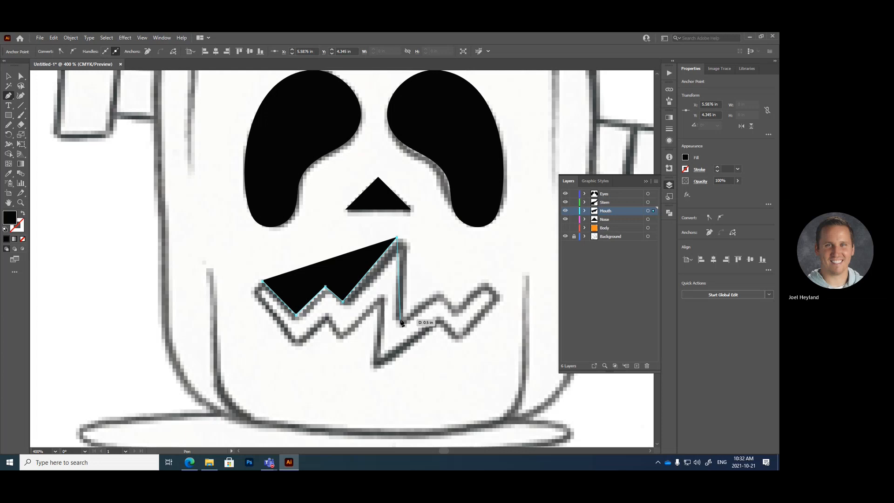
key(ctrl+z)
click(402, 237)
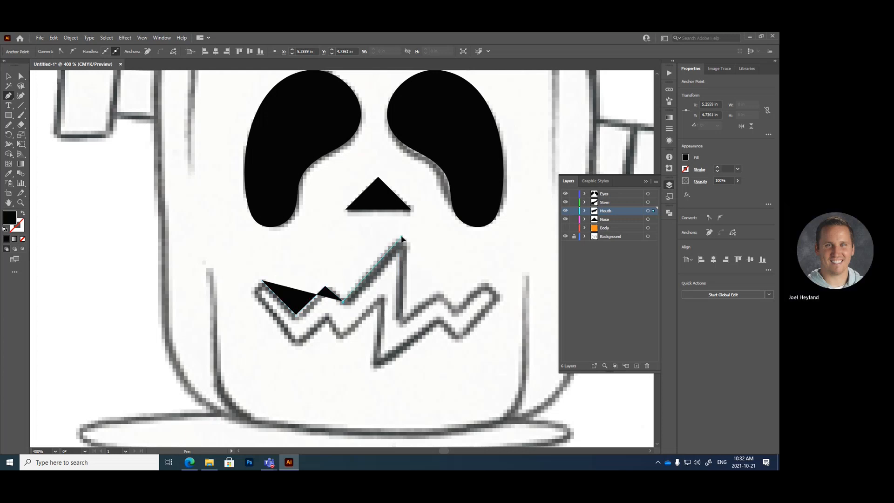
Continue the mouth path with straight segments from the central peak around the right end to the lowest tip.
click(402, 321)
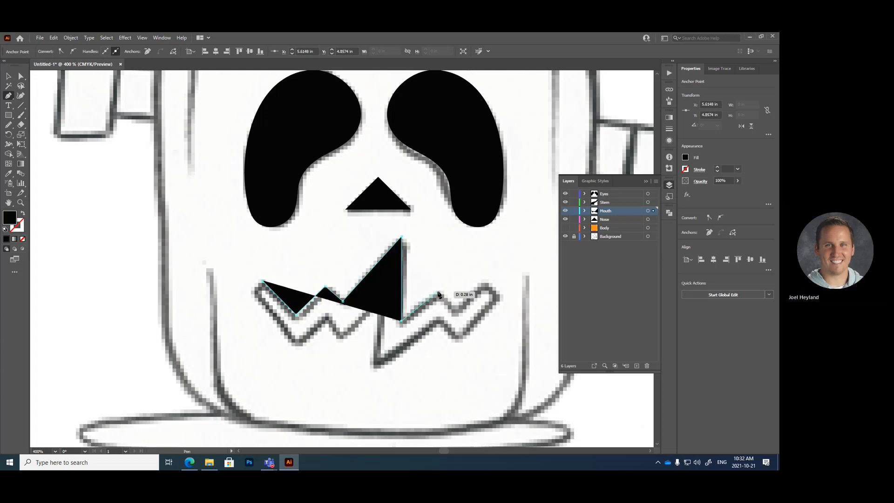
click(438, 292)
click(453, 310)
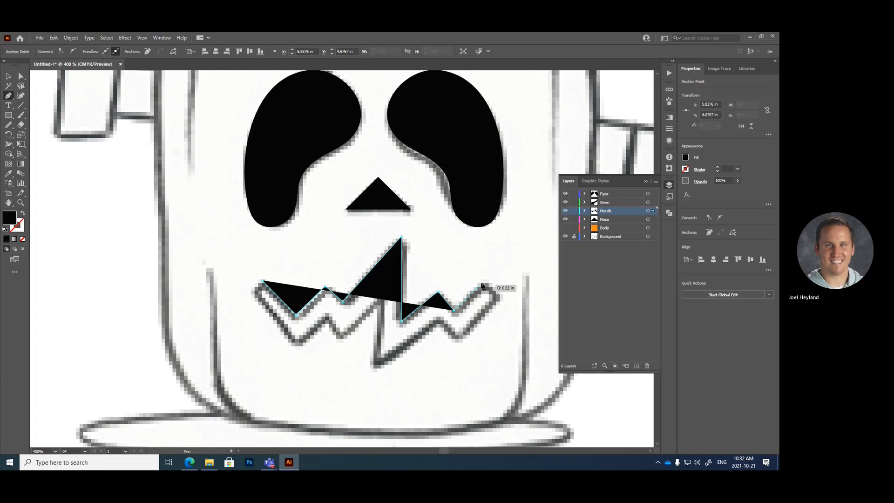
click(485, 283)
click(501, 296)
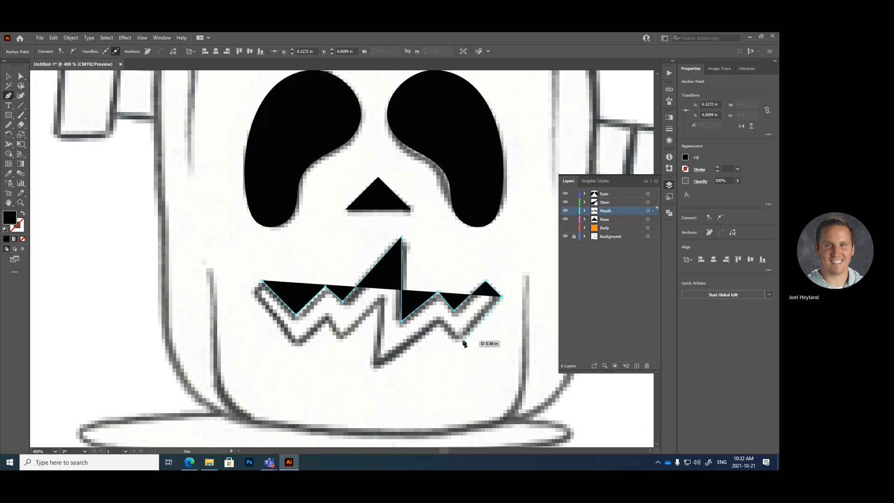
click(459, 340)
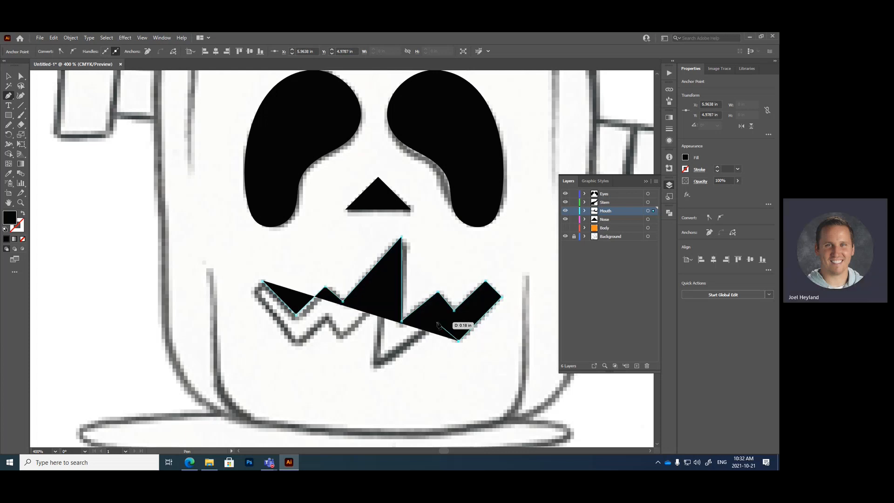
click(438, 323)
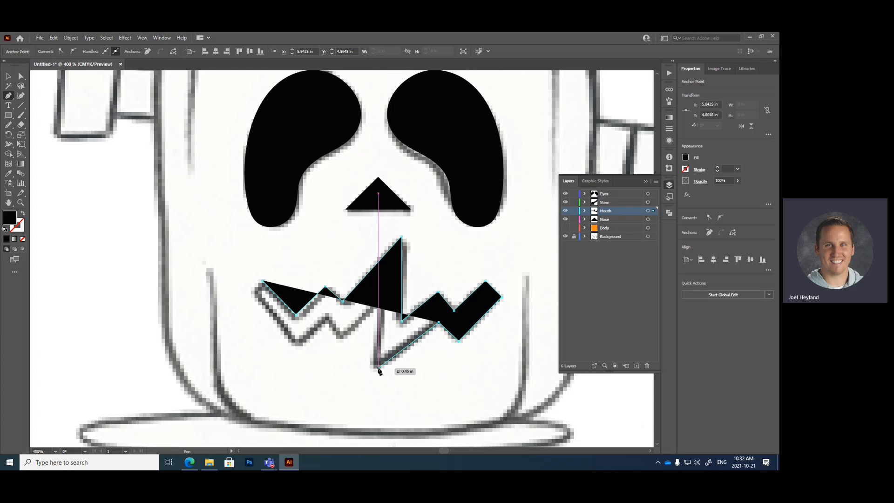
click(376, 369)
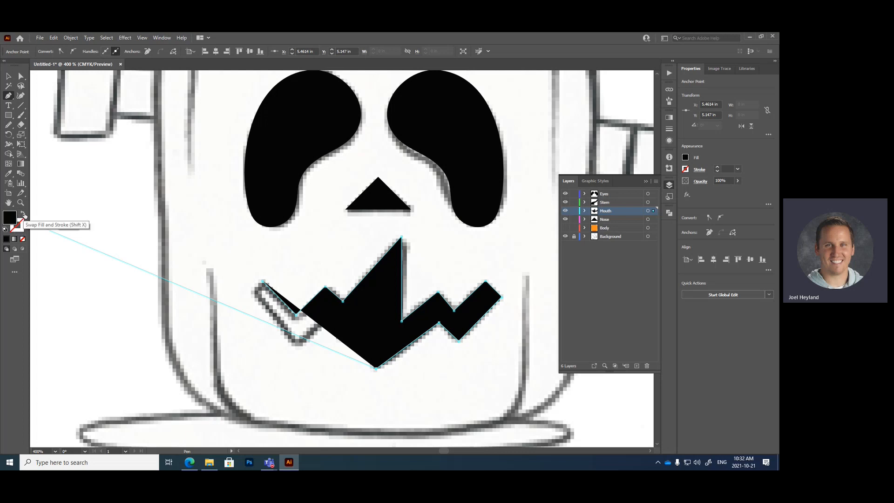
Swap fill and stroke to give the mouth an unfilled black outline, and trace its remaining lower-left zigzag to close the path.
click(23, 215)
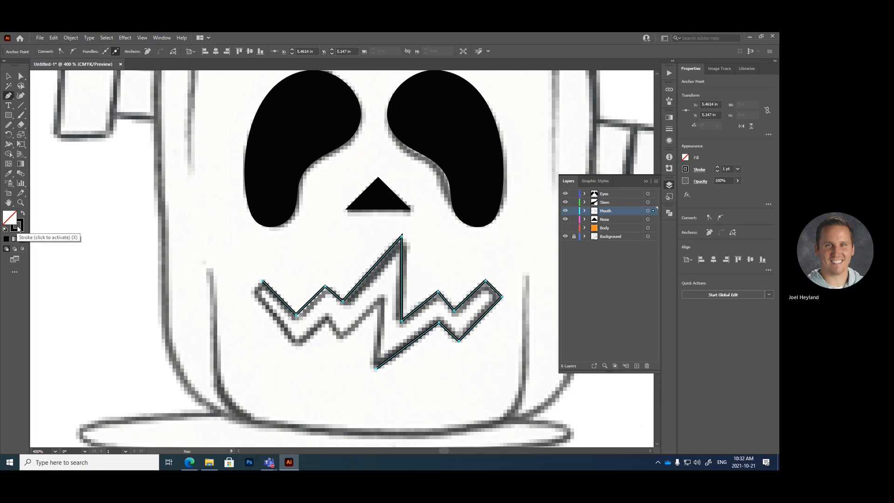
click(379, 301)
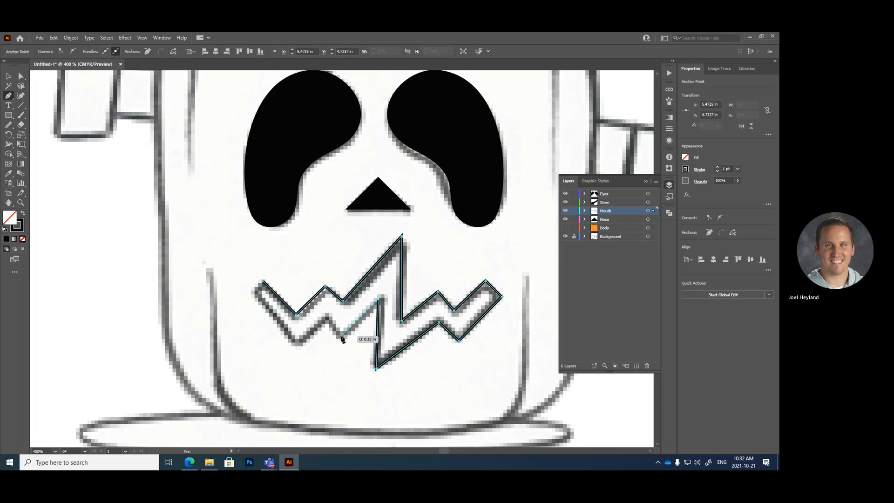
click(341, 336)
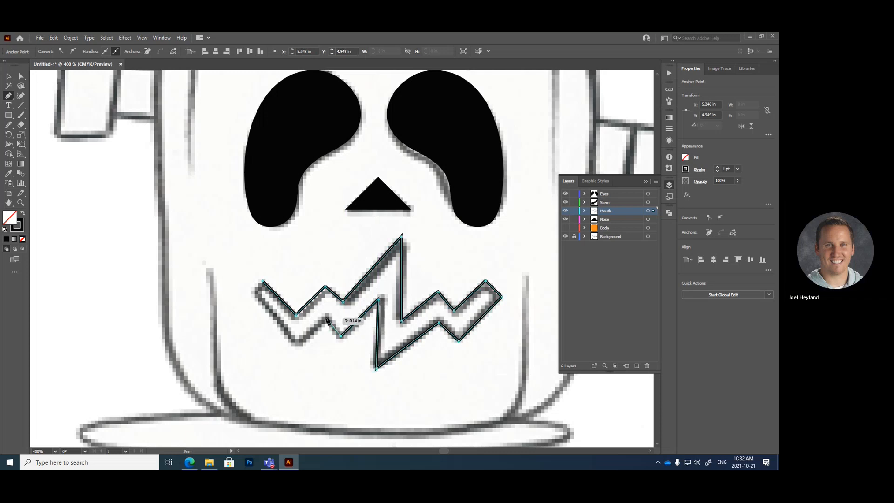
click(326, 318)
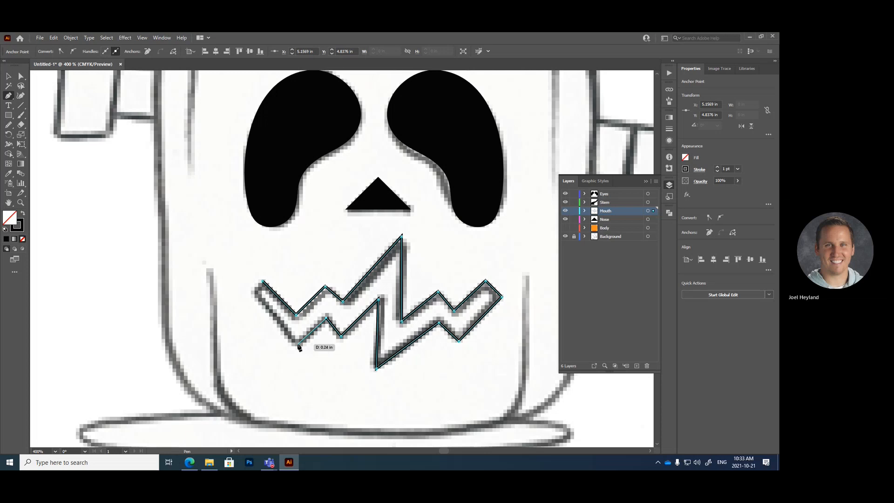
click(297, 344)
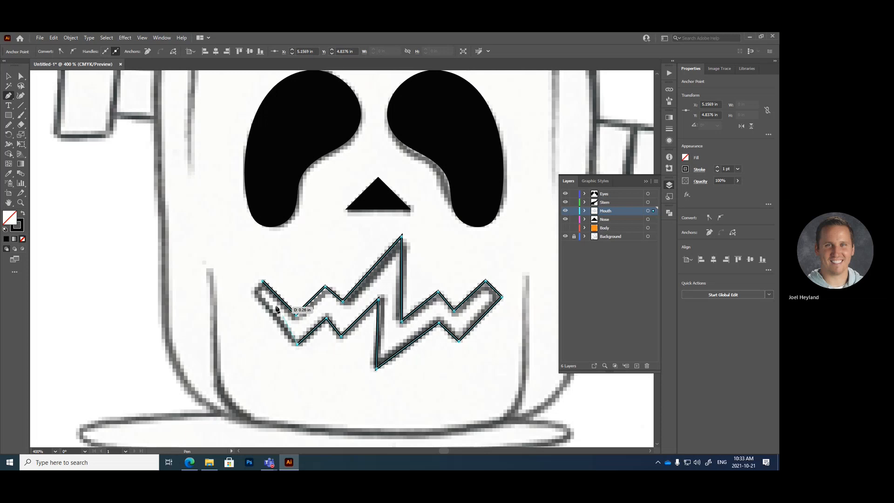
click(247, 292)
click(262, 281)
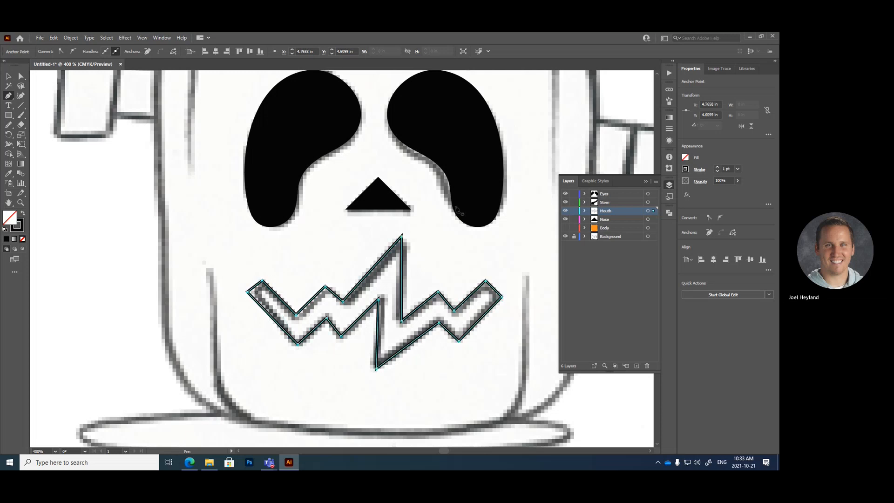
Fine-tune the mouth's lower-left notch and the small peak right of its centre by moving their anchor points with Direct Selection.
click(9, 76)
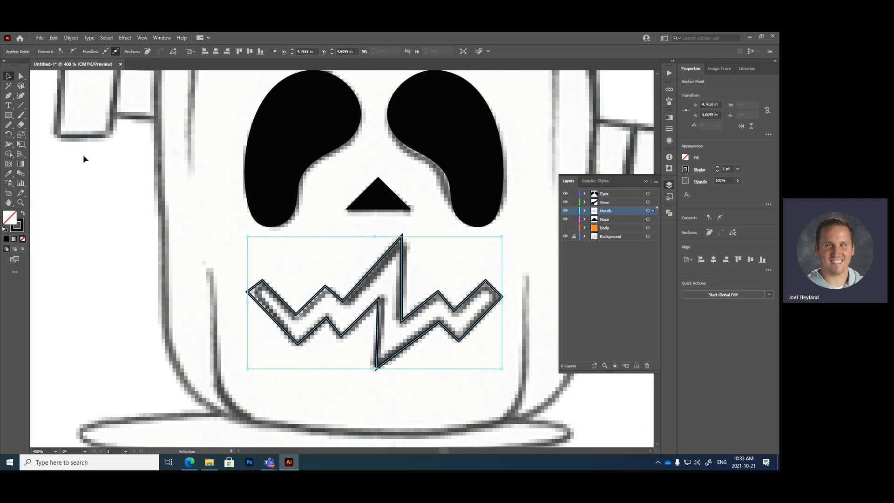
click(21, 78)
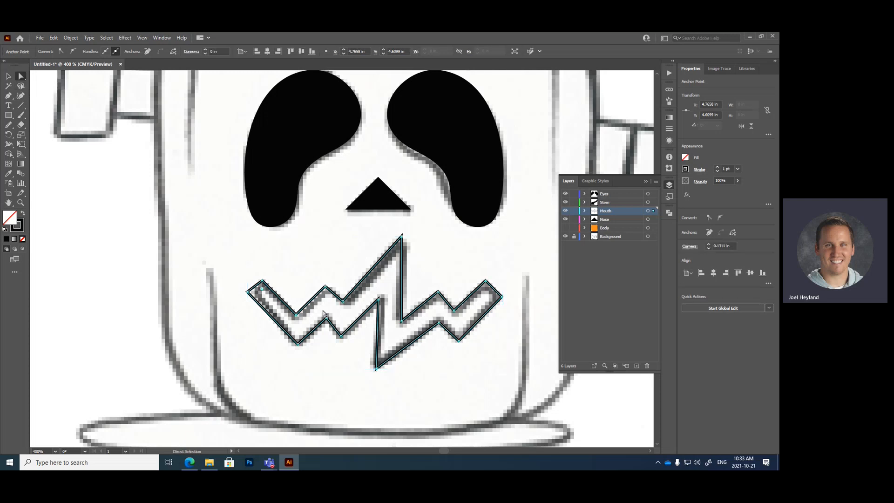
click(348, 346)
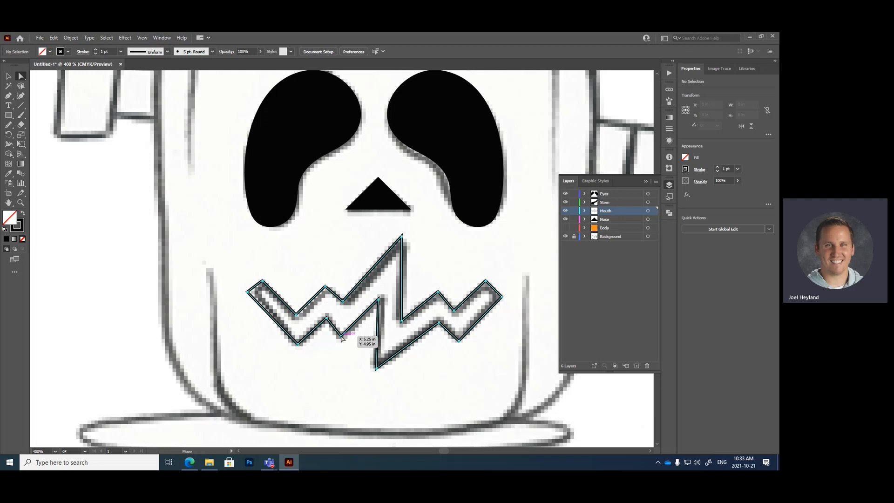
click(342, 336)
mouse_move(342, 336)
mouse_down()
mouse_move(333, 369)
mouse_move(329, 339)
mouse_move(345, 313)
mouse_move(346, 347)
mouse_move(346, 338)
mouse_up()
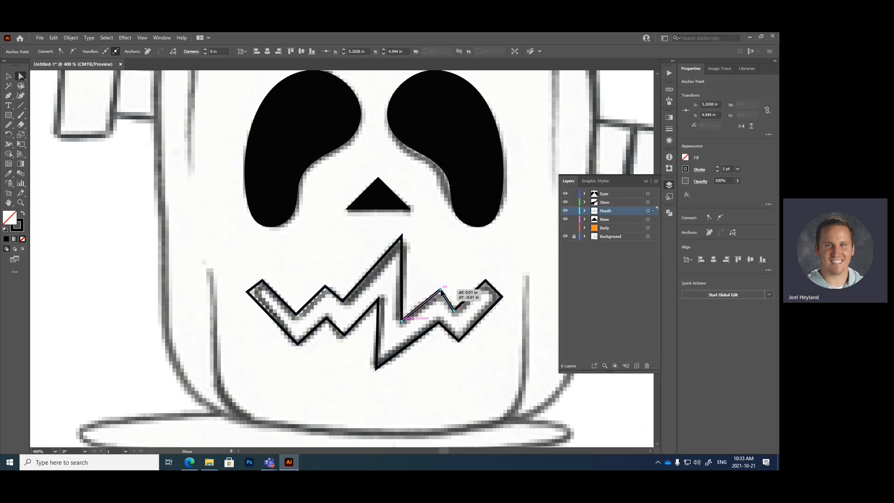
click(439, 297)
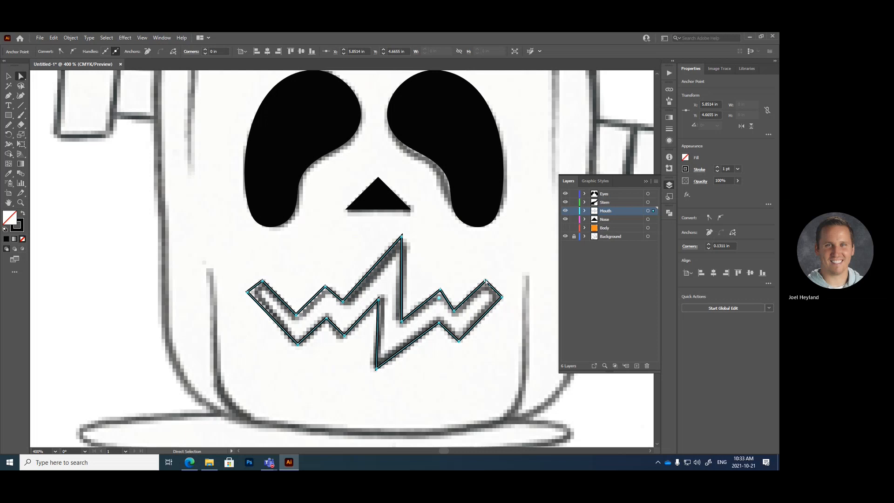
drag(439, 292, 438, 292)
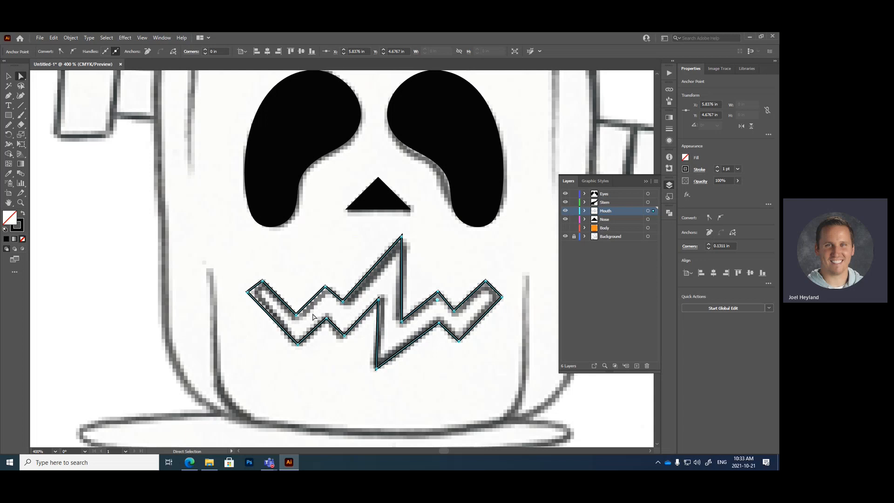
Adjust the anchor points at the mouth's left end and first upper notch, and swap fill and stroke for a solid black mouth.
drag(264, 280, 265, 277)
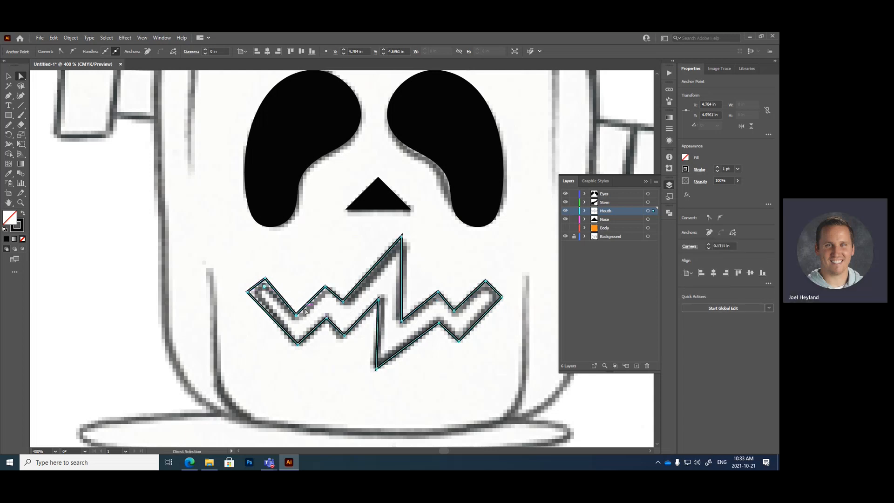
drag(297, 315, 298, 315)
click(425, 332)
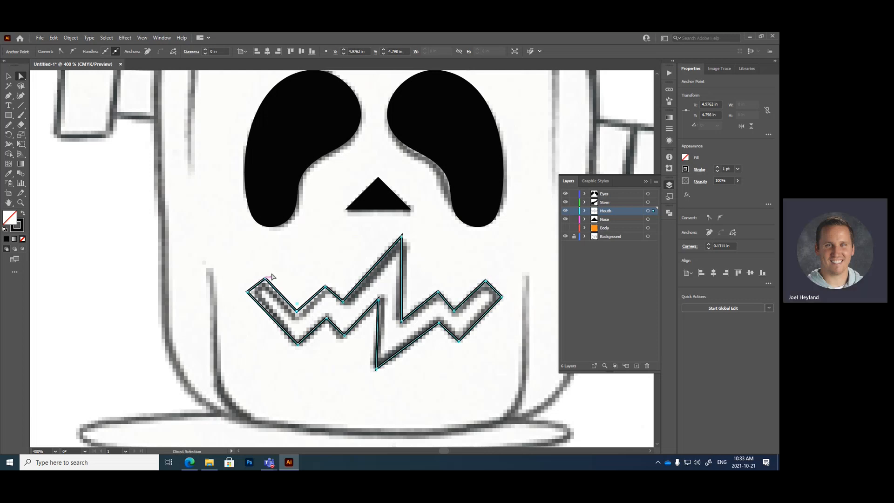
drag(247, 292, 248, 296)
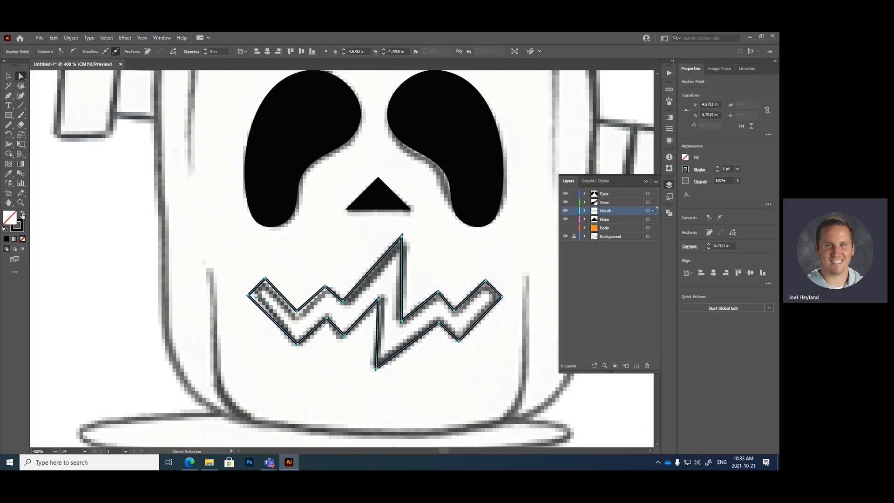
click(22, 215)
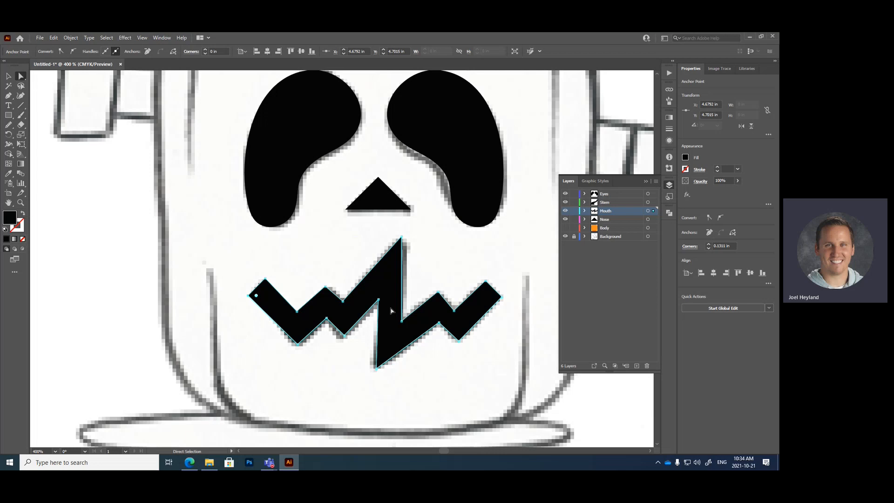
Deselect the mouth, bring the whole pumpkin into view and show the hidden Body layer.
click(422, 374)
scroll(422, 374, up, 4)
scroll(424, 366, down, 4)
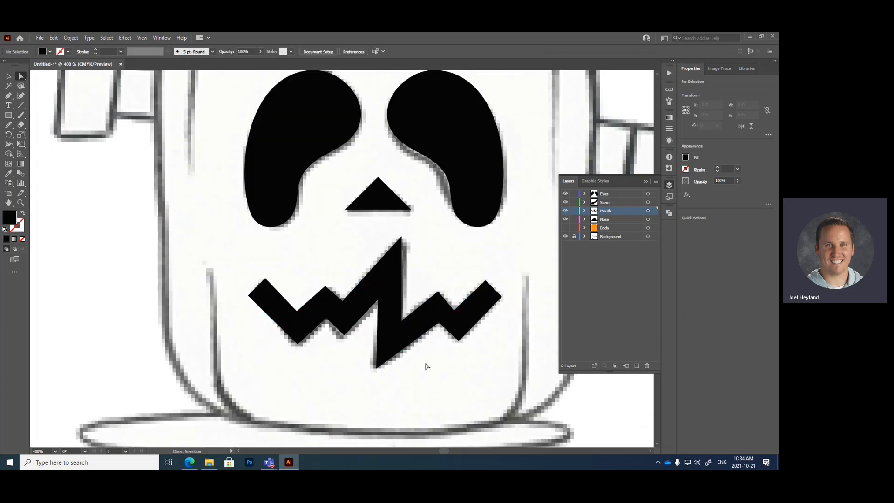
scroll(426, 366, up, 2)
key(ctrl+minus)
key(ctrl+minus)
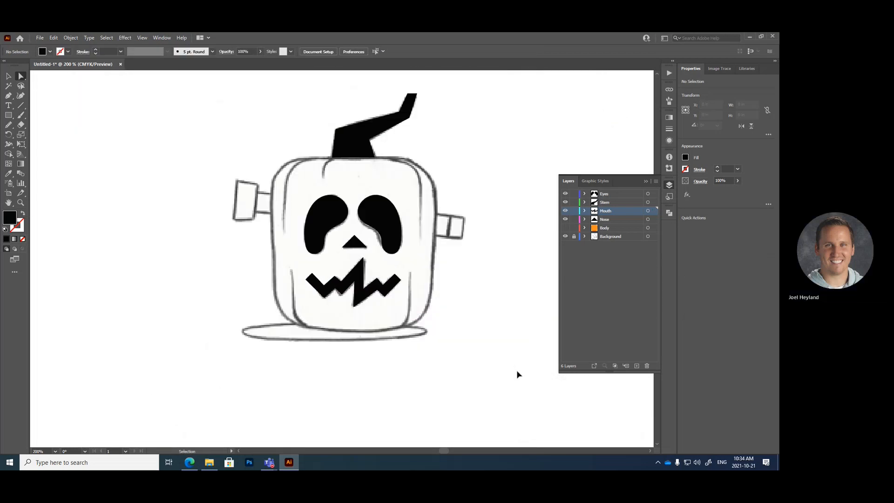
key(h)
drag(501, 369, 475, 413)
click(564, 228)
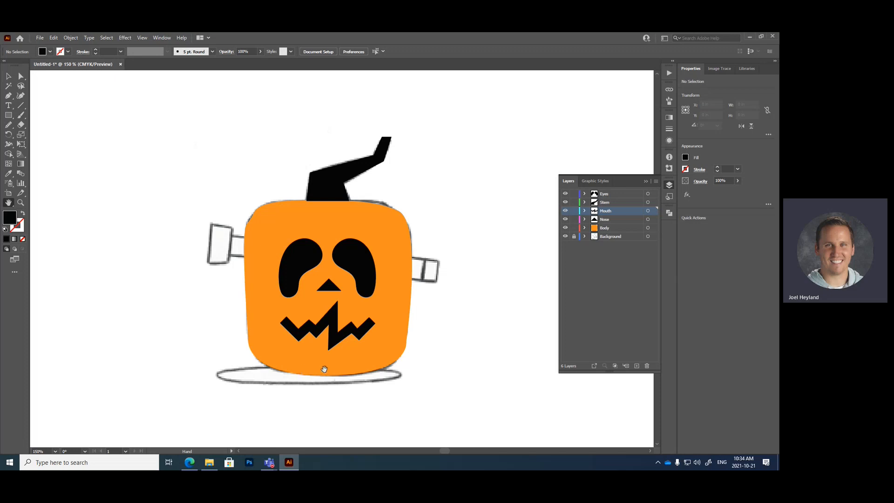
Add a new layer directly above Background and name it Shadow.
click(605, 237)
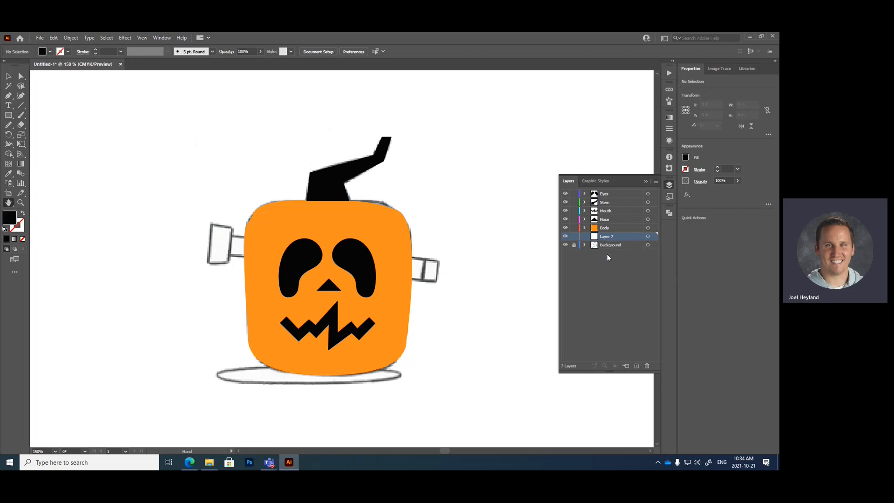
double_click(602, 237)
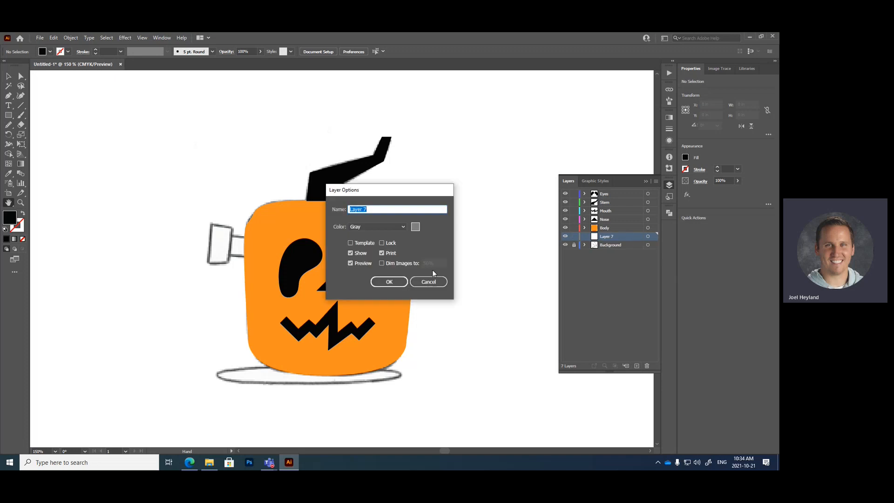
text(Shadow)
key(Return)
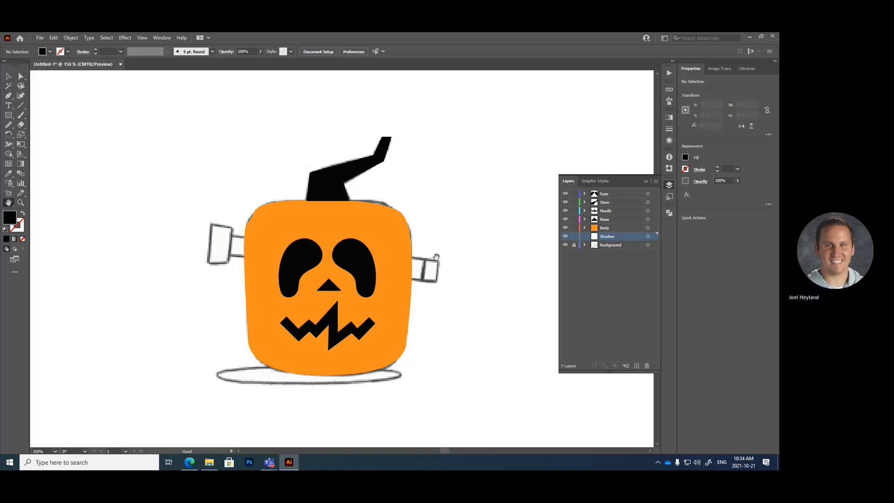
Draw a flat black ellipse about 3.04 by 0.40 in over the sketched shadow beneath the pumpkin and deselect it.
click(9, 116)
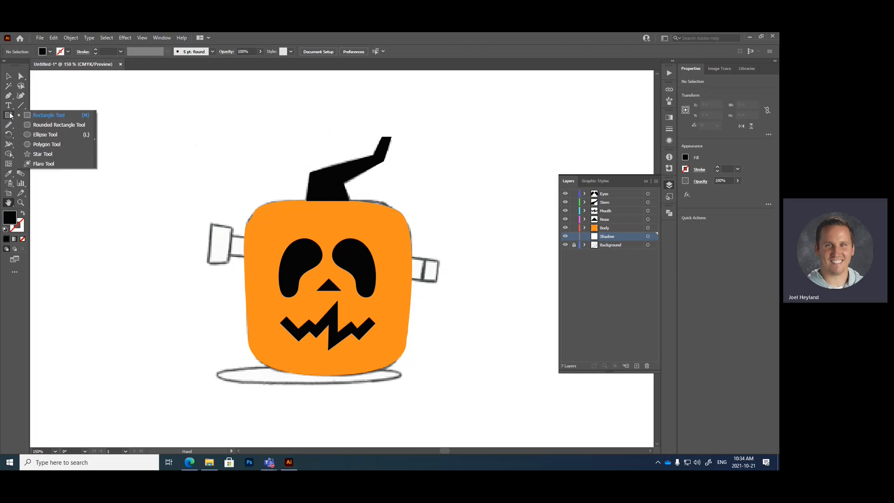
click(36, 135)
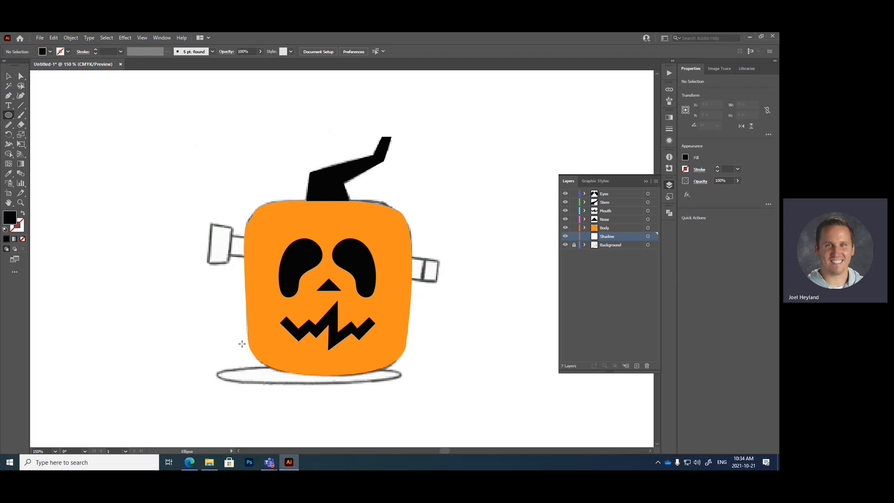
drag(217, 361, 404, 387)
key(v)
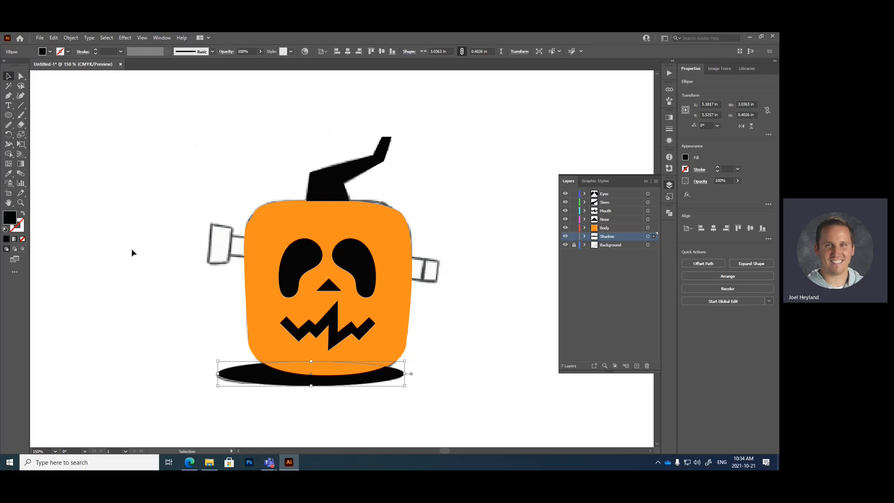
click(132, 253)
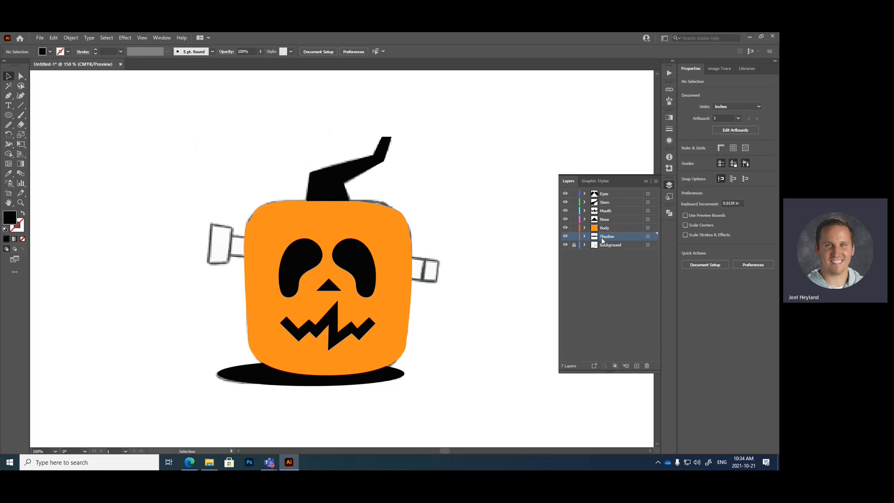
Add a new layer between Body and Shadow and name it Bolt.
click(637, 366)
double_click(610, 237)
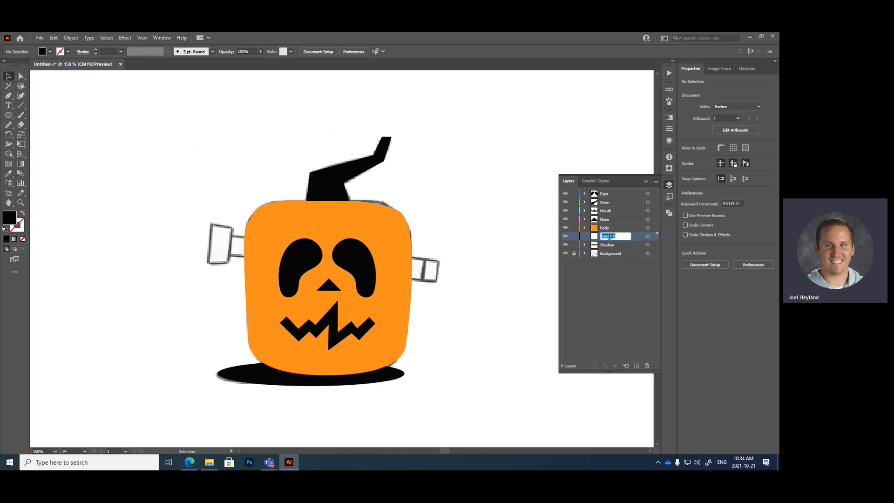
text(Bolt)
key(Return)
Trace the four-cornered bolt head left of the pumpkin with the Pen tool, close the path and deselect it.
key(p)
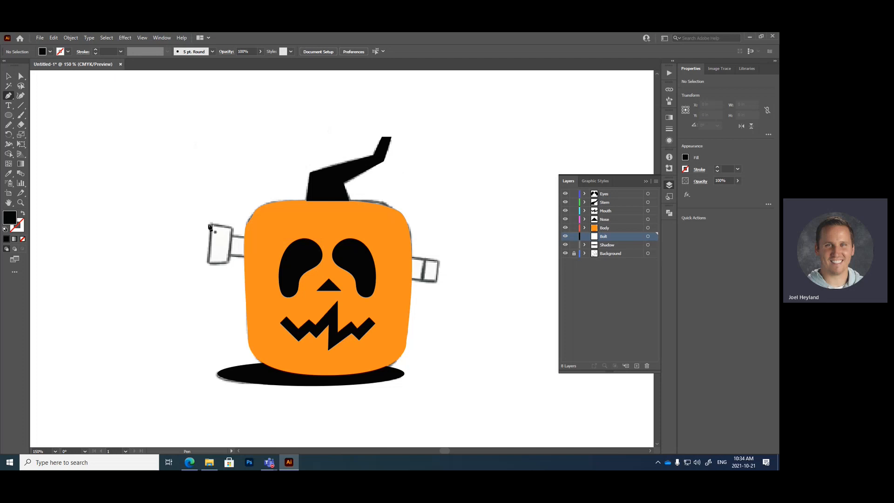
click(210, 222)
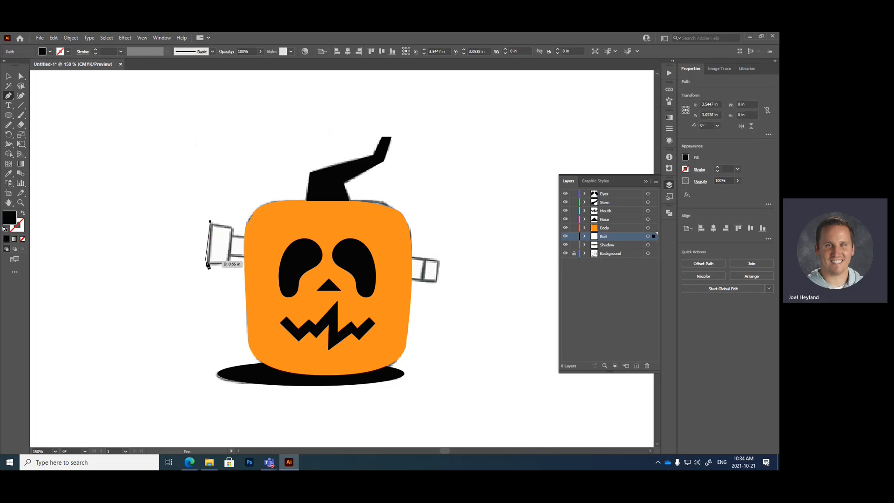
click(207, 263)
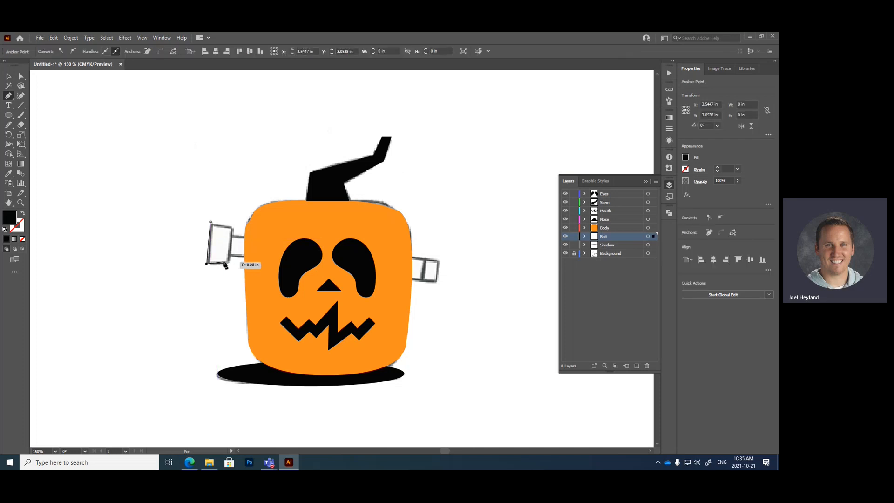
click(229, 264)
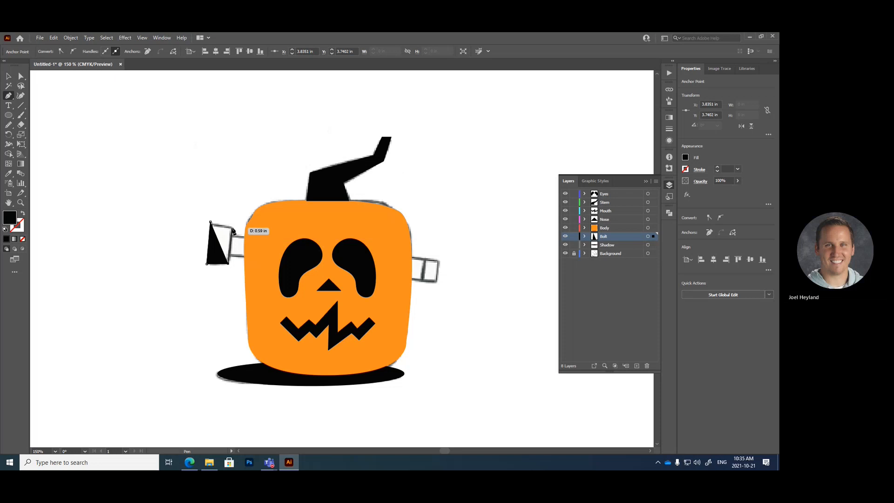
click(232, 226)
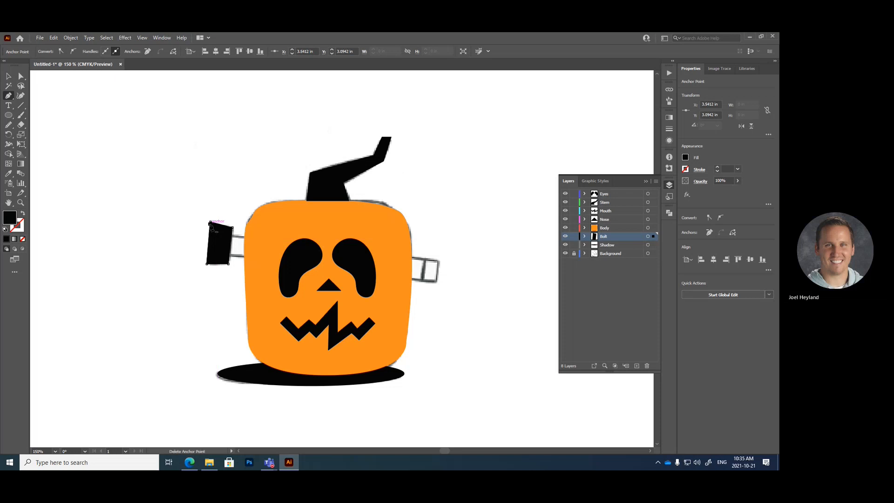
click(210, 223)
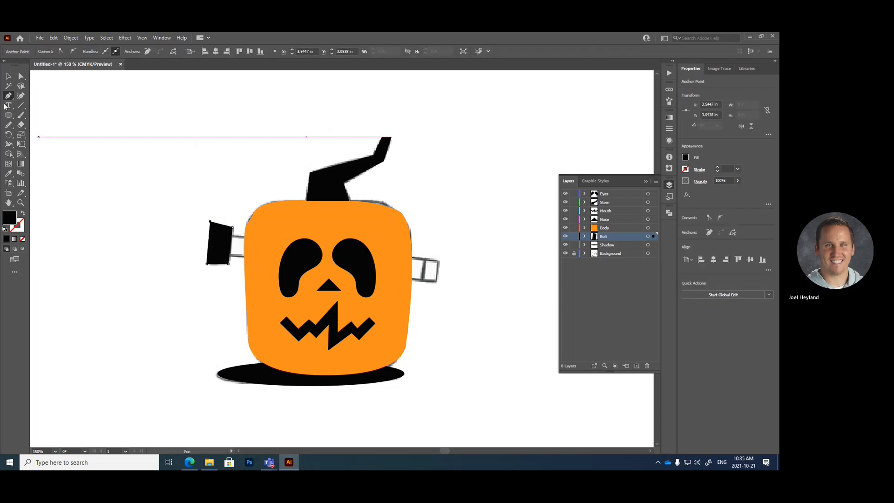
click(8, 77)
click(173, 161)
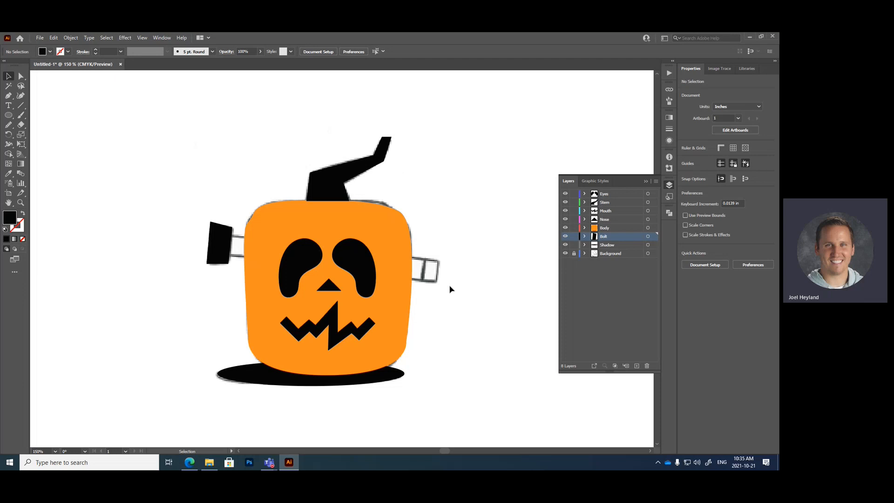
Draw a black rectangle about 3.66 by 0.36 in and place it behind the pumpkin as the bolt's shaft, starting at the bolt head.
drag(8, 115, 47, 115)
drag(173, 140, 395, 163)
key(v)
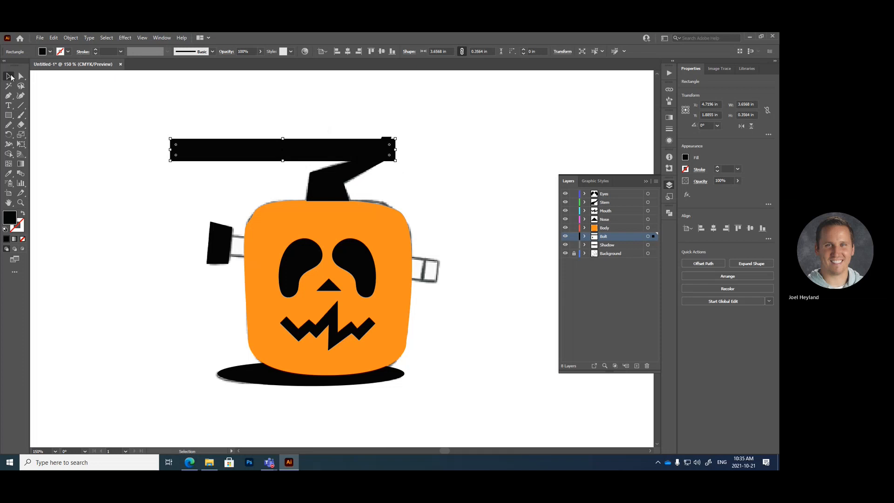
drag(298, 162, 355, 260)
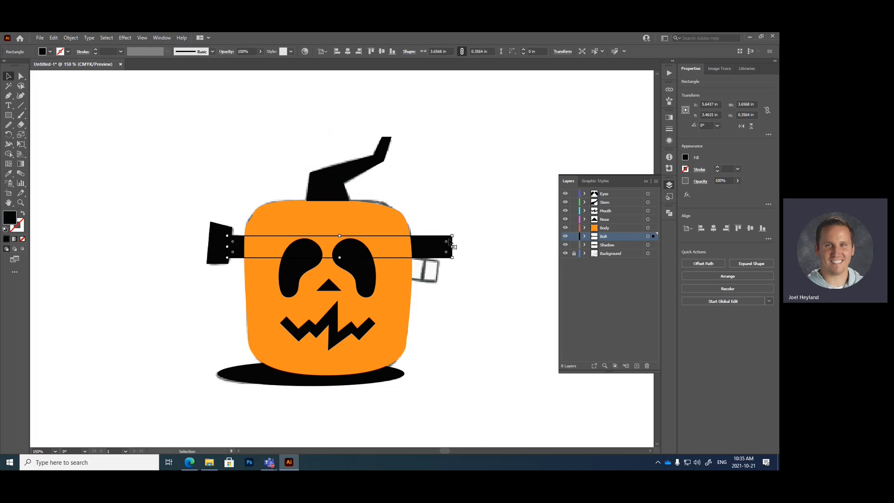
Shorten the bolt shaft to about 3.45 in and tilt it to about 354° to follow the sketched bolt.
mouse_move(453, 234)
mouse_down()
mouse_move(461, 229)
mouse_move(450, 235)
mouse_up()
drag(451, 232, 436, 267)
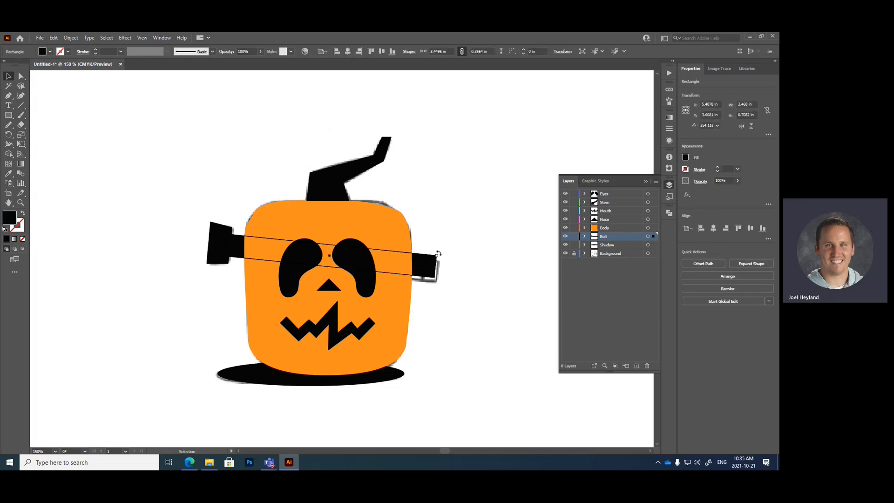
drag(425, 268, 427, 270)
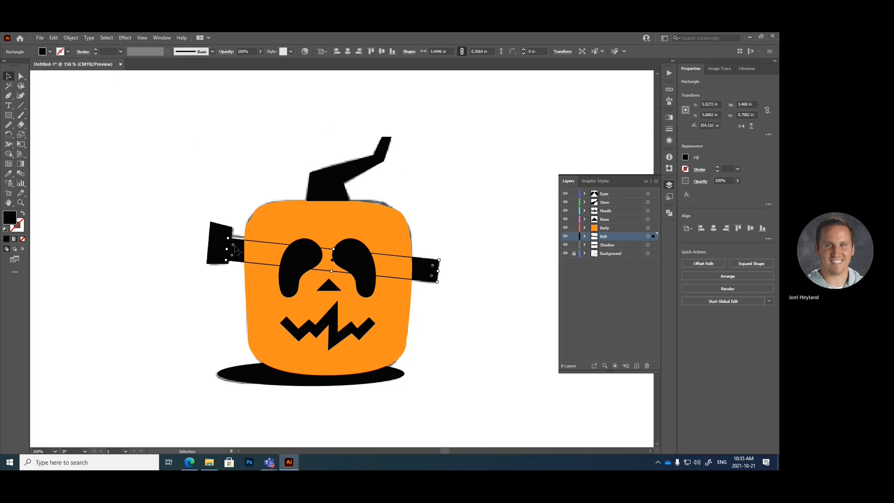
Shift the tilted bolt shaft onto the sketch lines, thicken it to about 0.42 in and deselect it.
drag(234, 248, 236, 244)
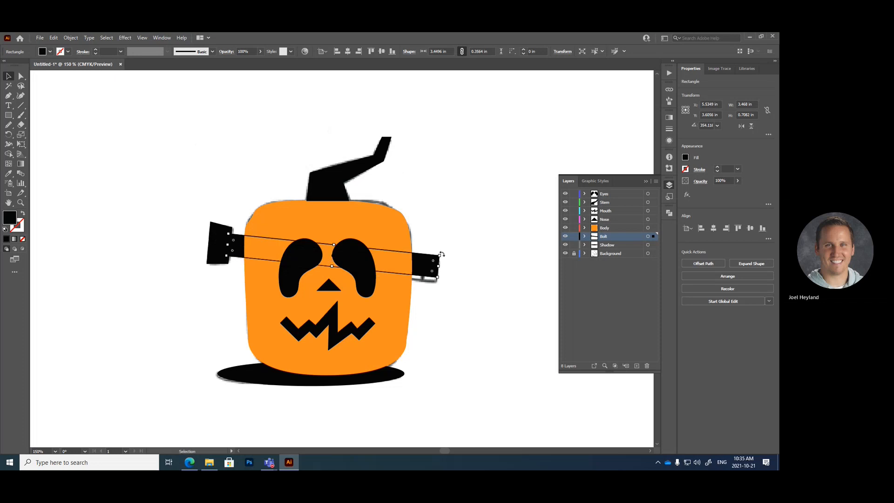
drag(331, 266, 331, 272)
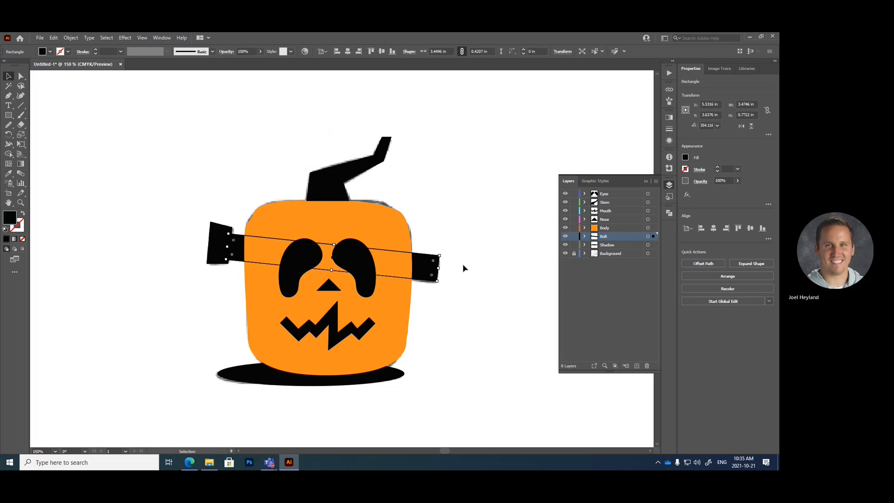
key(Down)
click(456, 275)
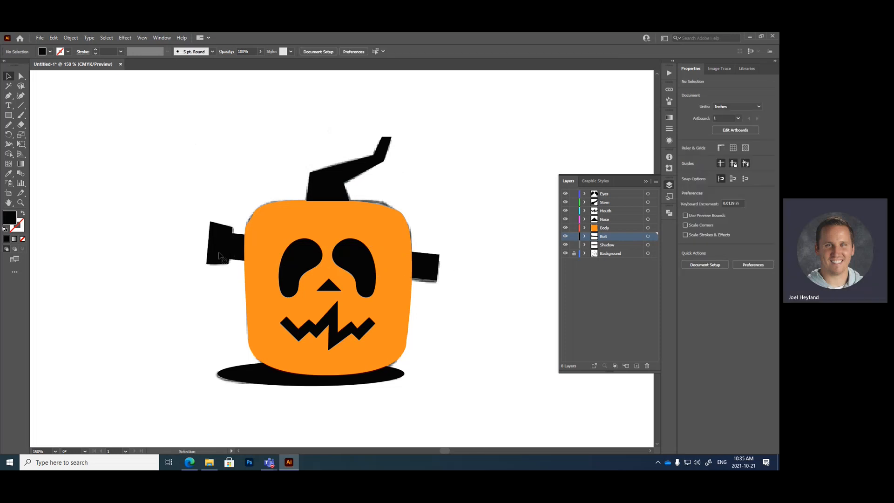
Nudge the bolt head slightly toward the pumpkin and deselect it.
click(221, 257)
click(157, 270)
click(229, 245)
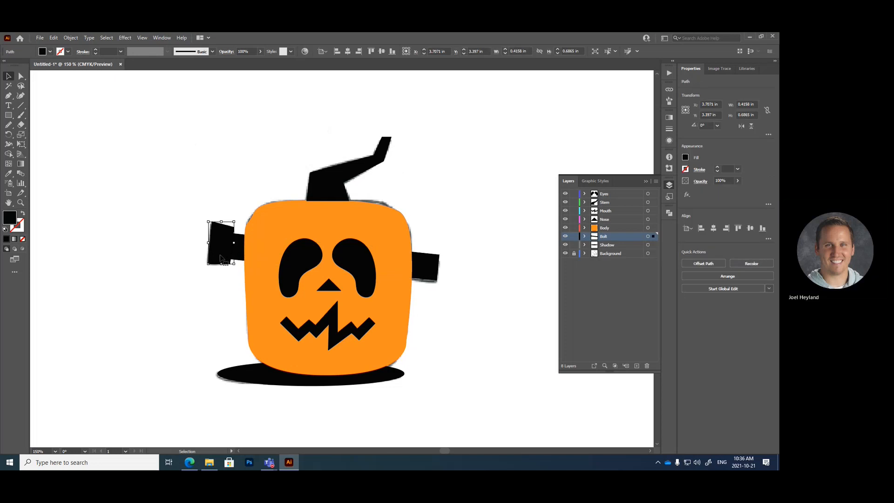
click(186, 317)
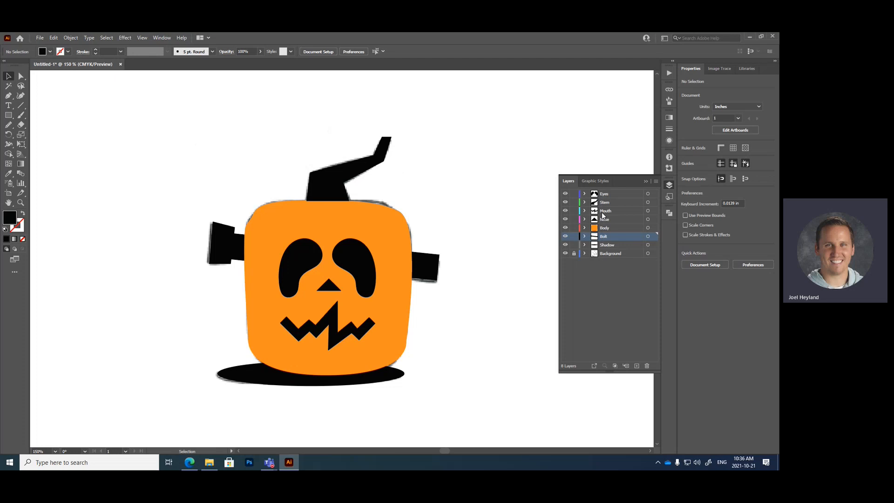
Select the orange pumpkin body and smooth its left and top edges and upper corners with the Smooth tool.
click(368, 220)
click(21, 78)
click(186, 154)
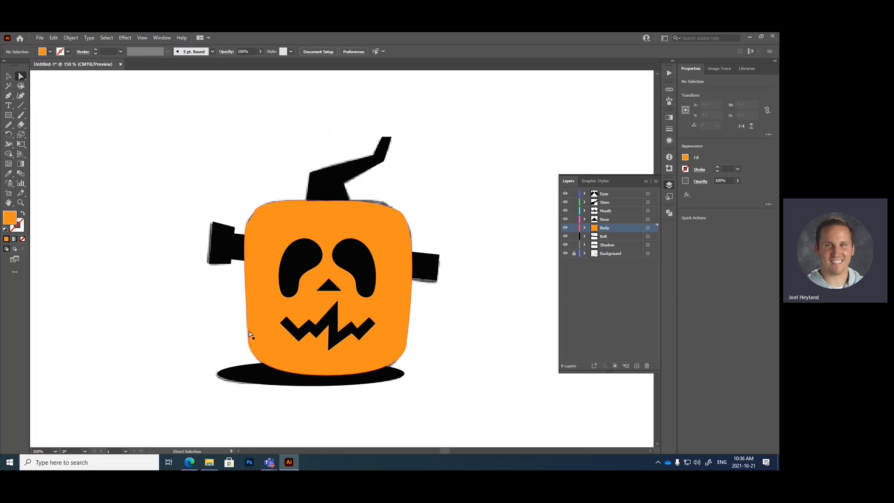
click(283, 225)
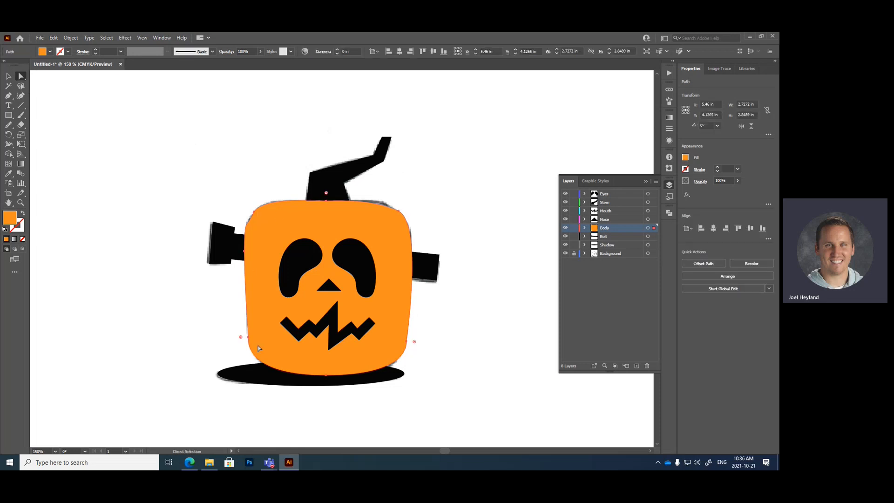
click(8, 125)
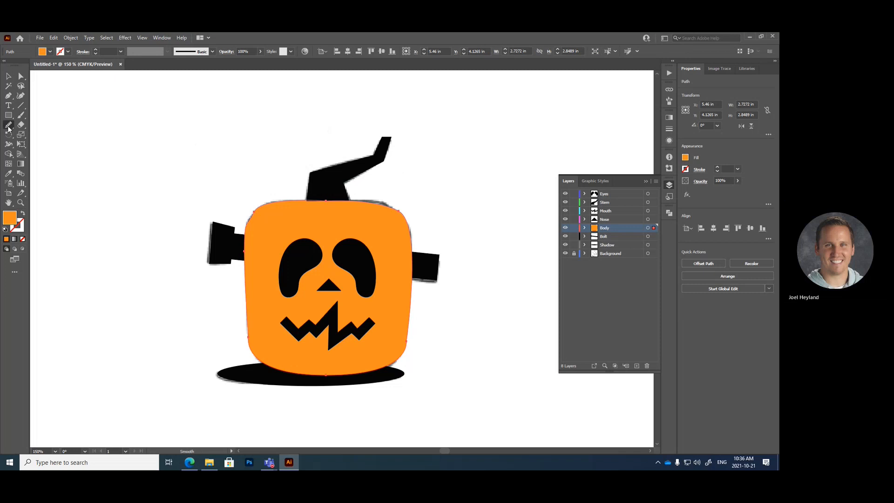
mouse_move(258, 210)
mouse_down()
mouse_move(245, 228)
mouse_move(251, 259)
mouse_move(274, 197)
mouse_move(247, 249)
mouse_move(242, 307)
mouse_up()
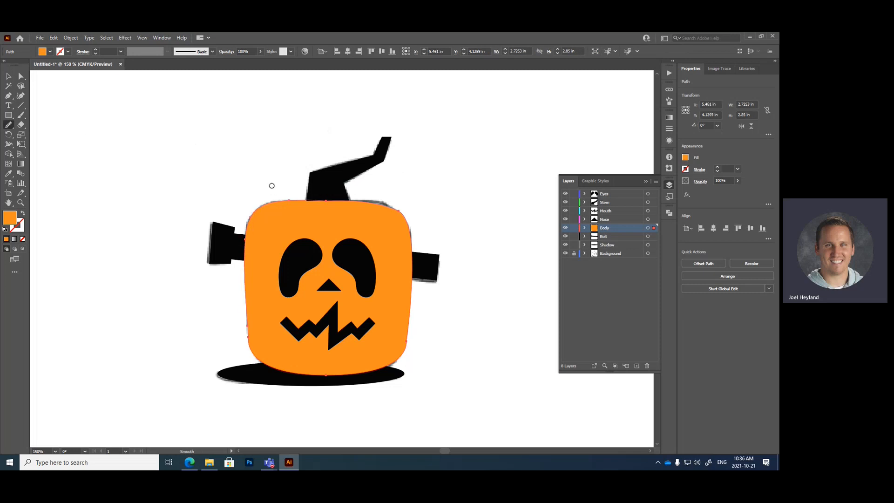
mouse_move(277, 199)
mouse_down()
mouse_move(395, 210)
mouse_move(436, 249)
mouse_up()
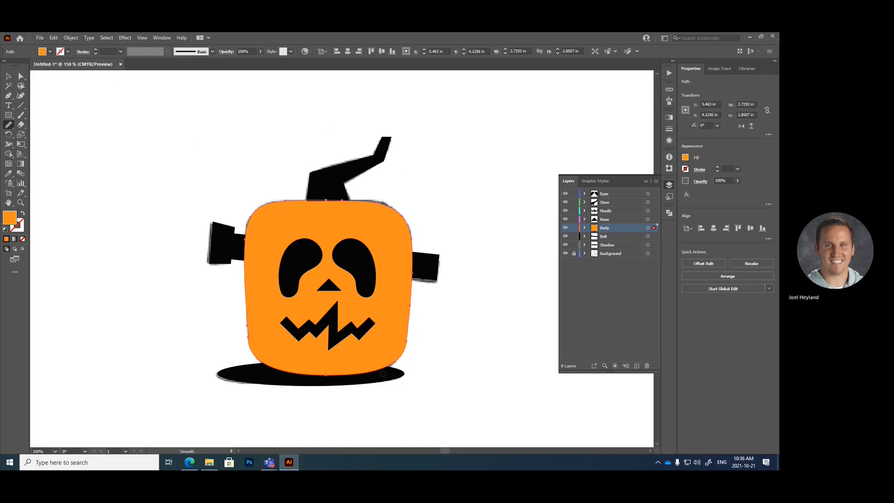
Smooth the body's lower corners and both side edges, including the upper-right corner.
mouse_move(230, 251)
mouse_down()
mouse_move(262, 375)
mouse_move(244, 298)
mouse_up()
drag(278, 373, 242, 253)
mouse_move(412, 324)
mouse_down()
mouse_move(410, 354)
mouse_move(353, 371)
mouse_up()
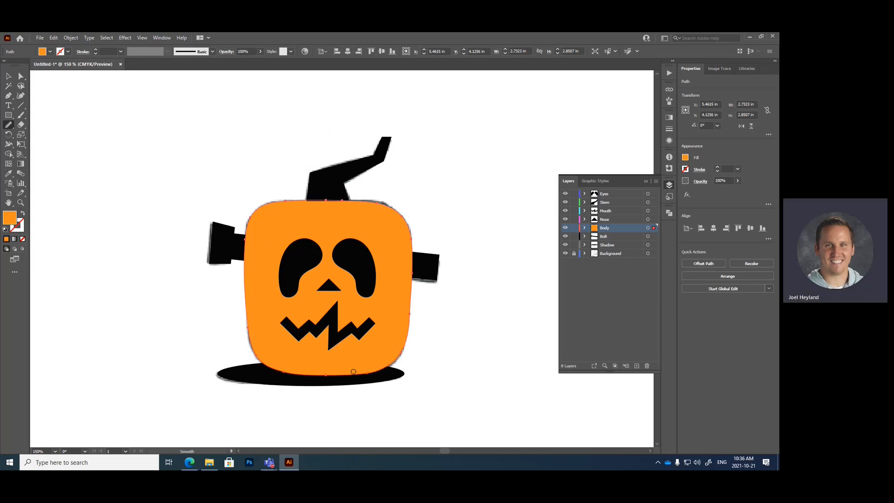
mouse_move(412, 258)
mouse_down()
mouse_move(410, 321)
mouse_move(411, 288)
mouse_move(411, 314)
mouse_up()
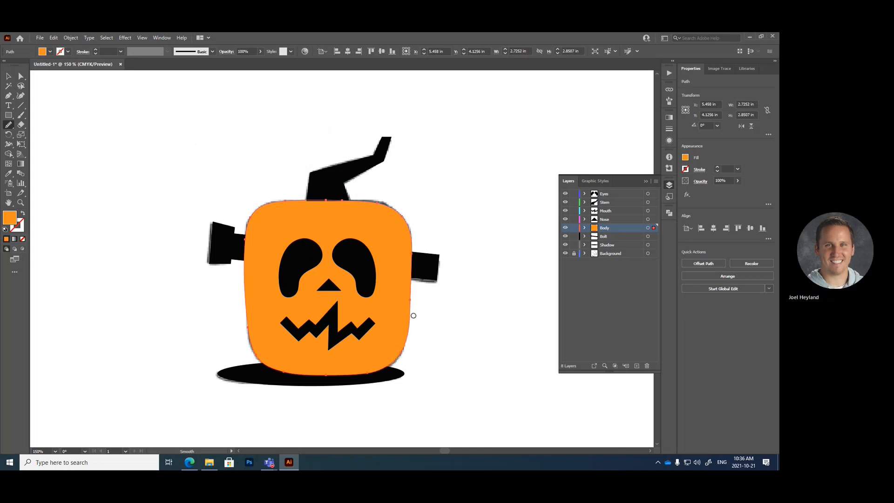
drag(411, 209, 409, 234)
Set the Smooth tool's fidelity to its smoothest setting and run it over the body's sides again.
double_click(9, 124)
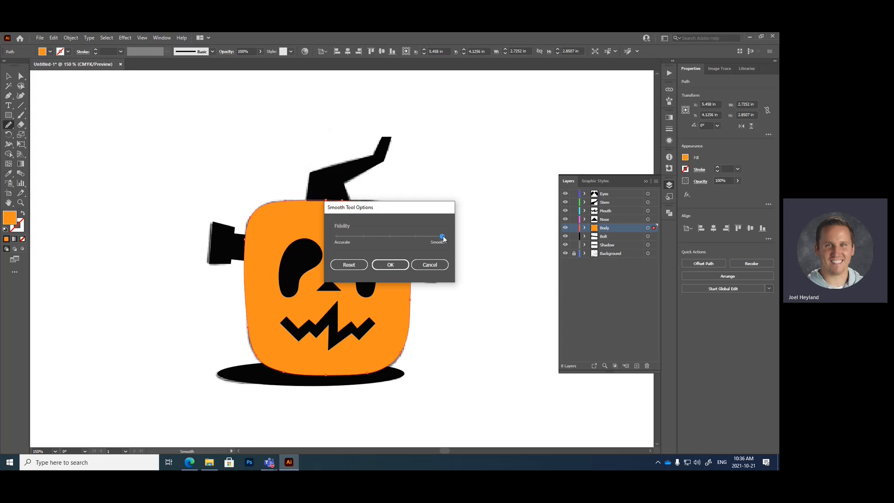
click(390, 265)
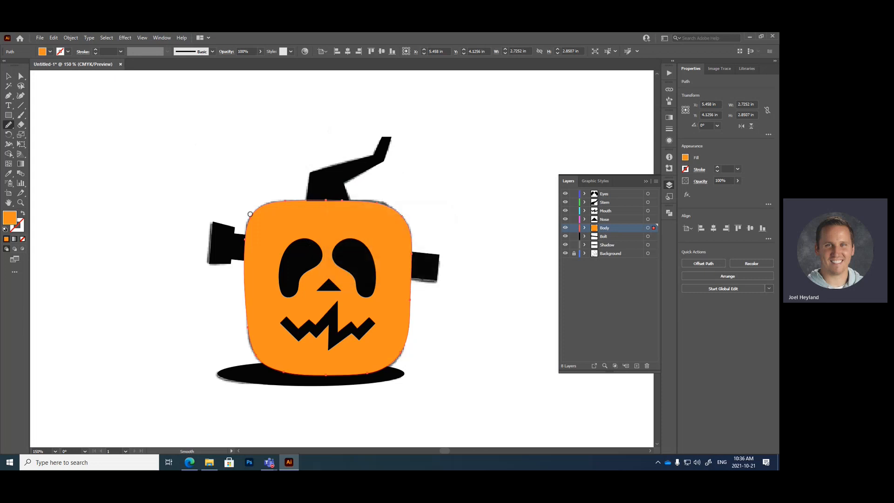
drag(256, 300, 256, 305)
mouse_move(398, 263)
mouse_down()
mouse_move(419, 323)
mouse_move(407, 245)
mouse_up()
drag(408, 314, 412, 237)
Give the pumpkin body a black outline with a 6 pt stroke weight.
click(9, 76)
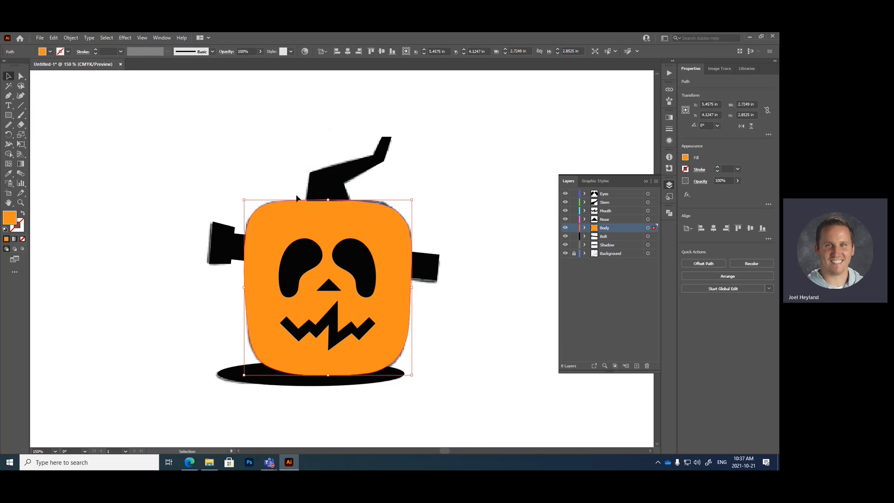
click(68, 52)
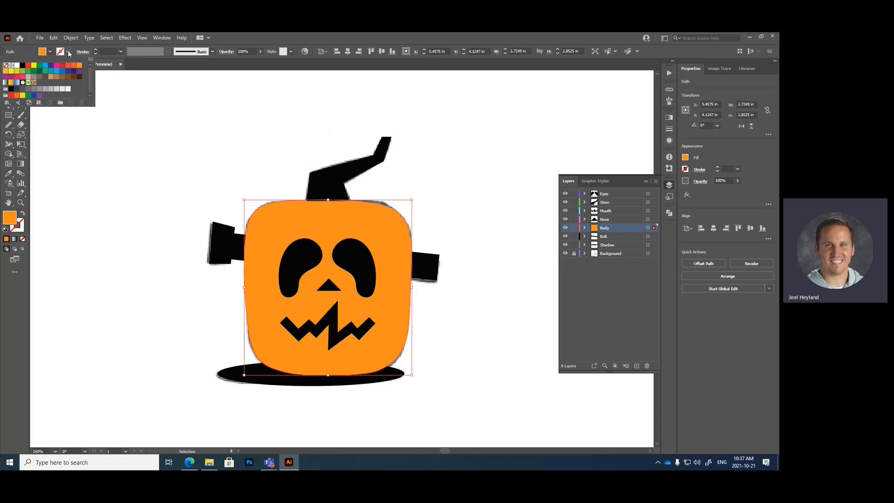
click(23, 65)
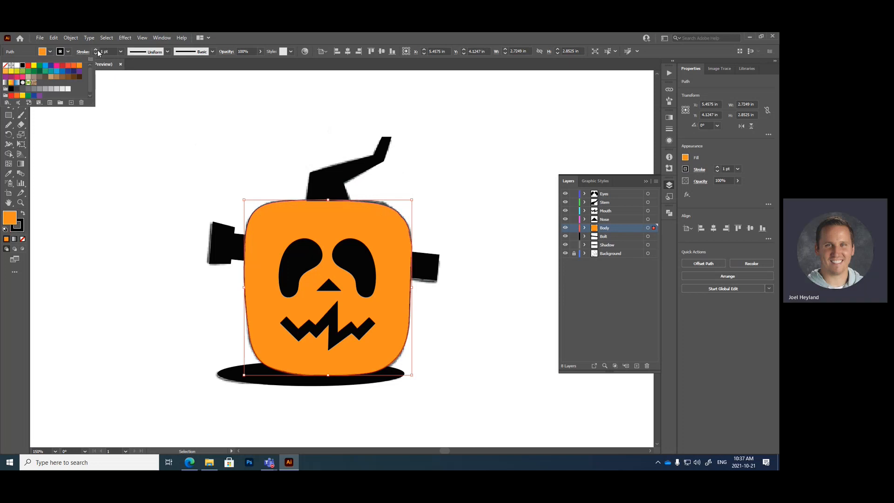
click(95, 50)
click(96, 50)
click(96, 49)
click(96, 50)
click(96, 49)
click(96, 50)
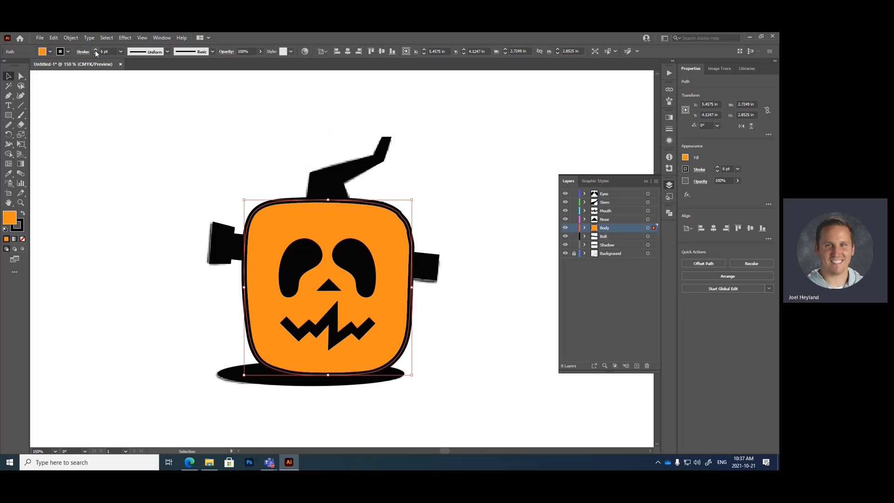
Set the pumpkin body's outline stroke weight to 4 pt and deselect it.
click(95, 54)
click(94, 54)
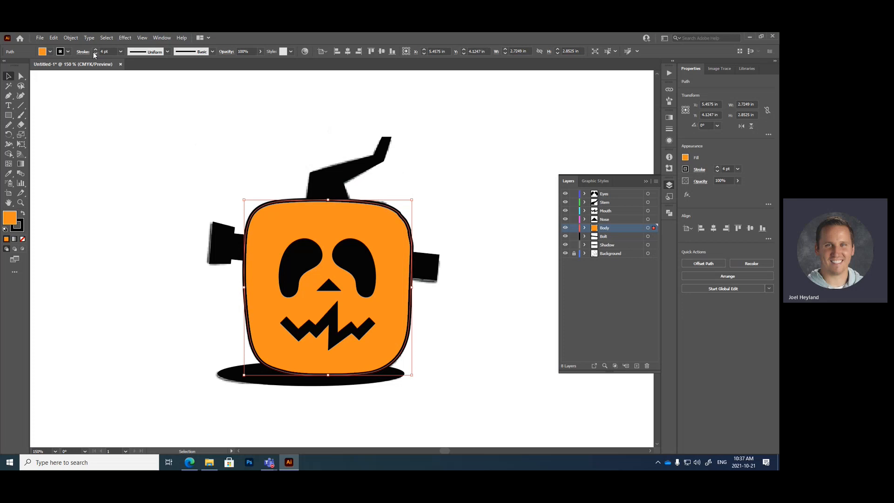
click(113, 112)
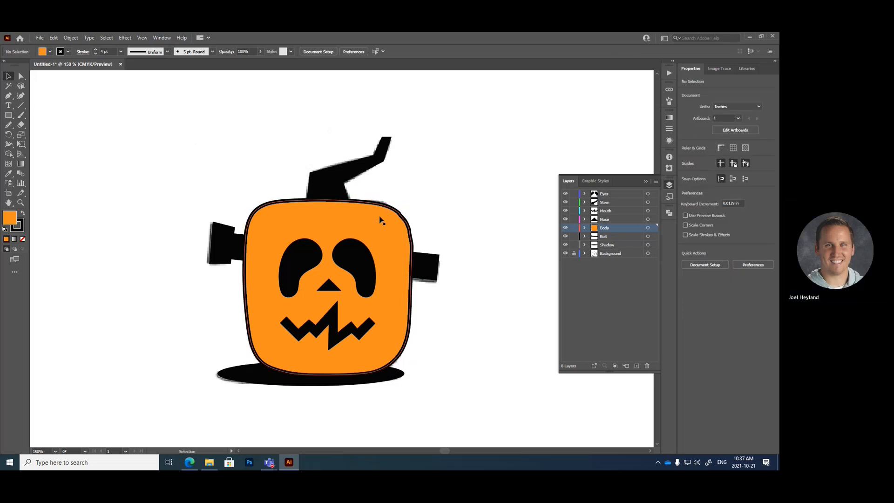
click(315, 225)
click(216, 177)
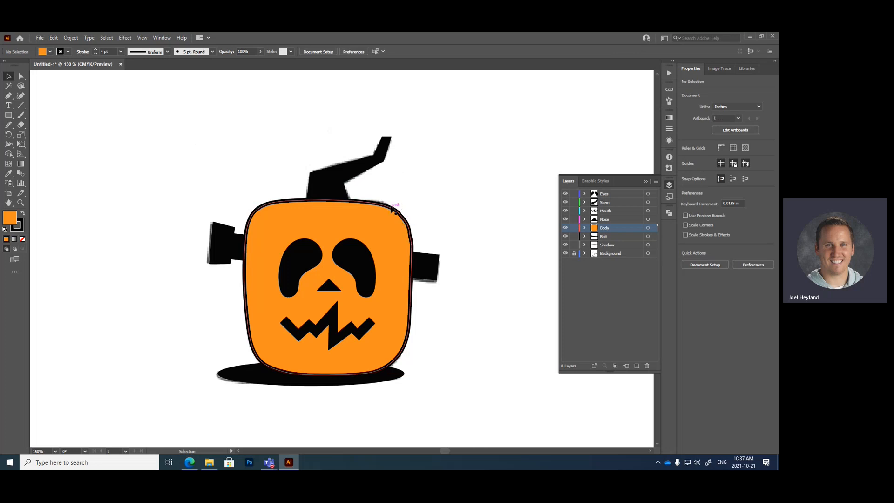
Smooth the upper-right corner of the pumpkin body's outline with the Smooth tool and deselect the shape.
click(393, 224)
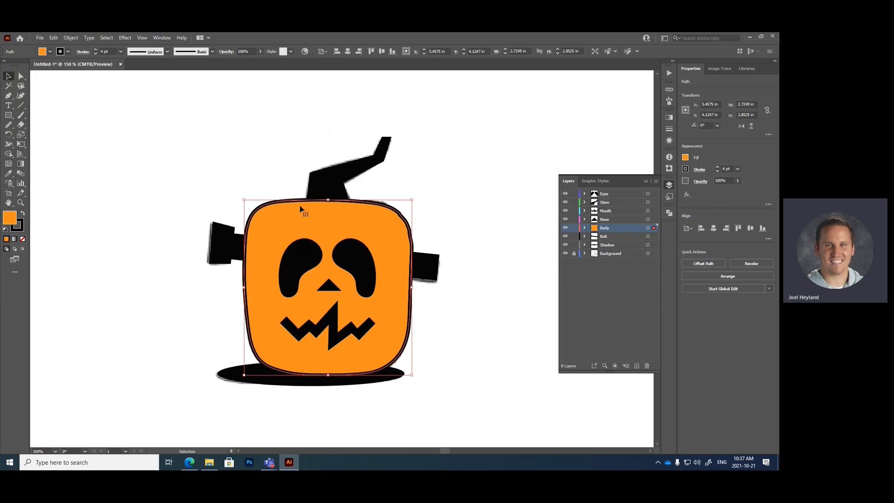
key(a)
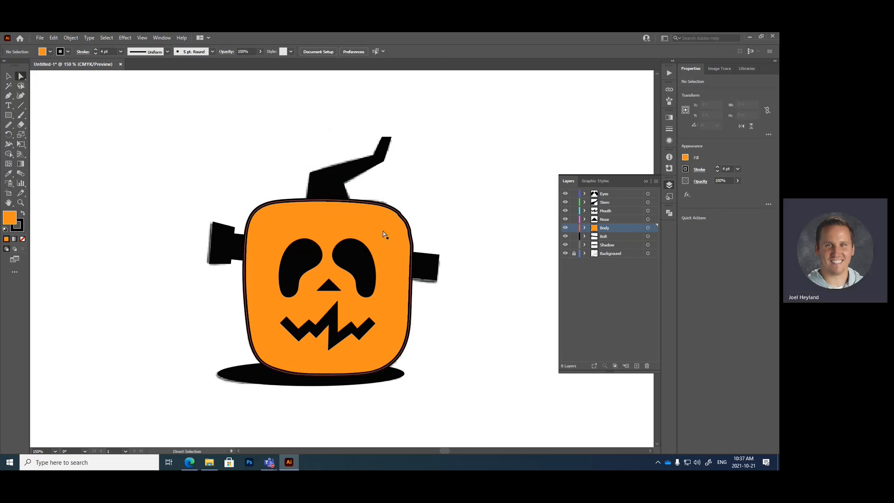
click(382, 231)
click(8, 125)
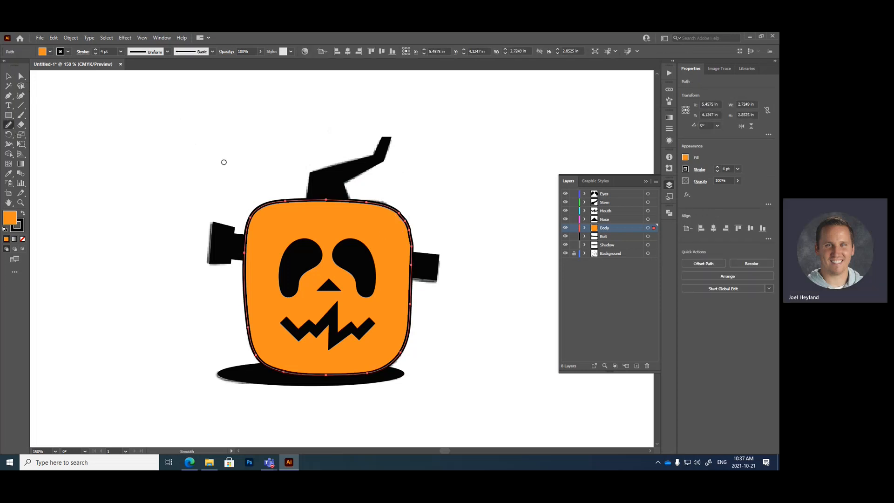
drag(413, 236, 390, 205)
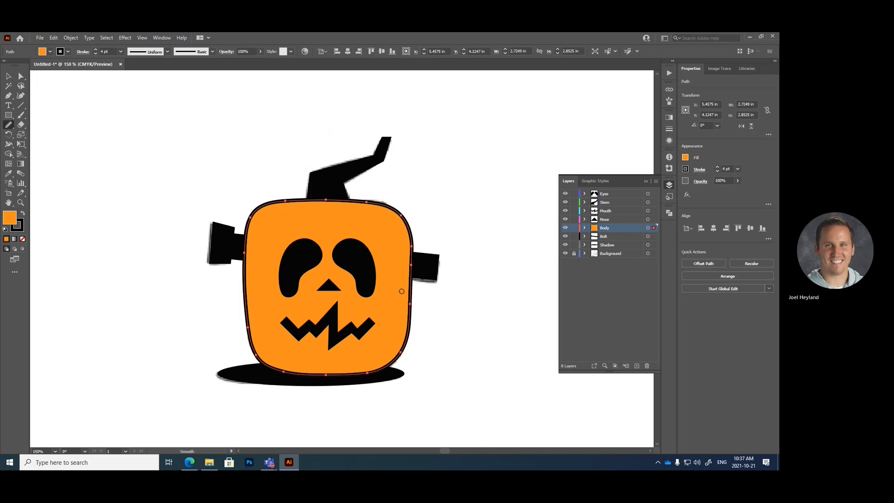
click(9, 76)
click(233, 121)
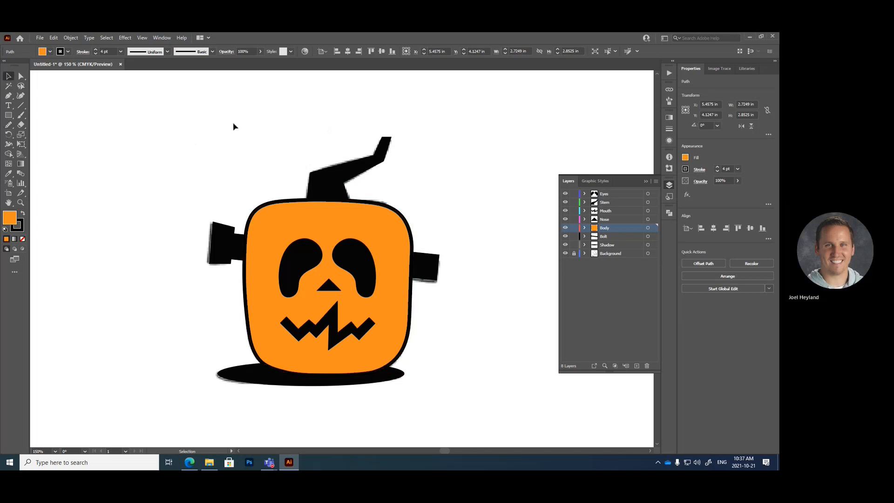
Hide the Shadow and Bolt layers to expose the sketch, keeping the Body layer visible.
scroll(239, 128, down, 1)
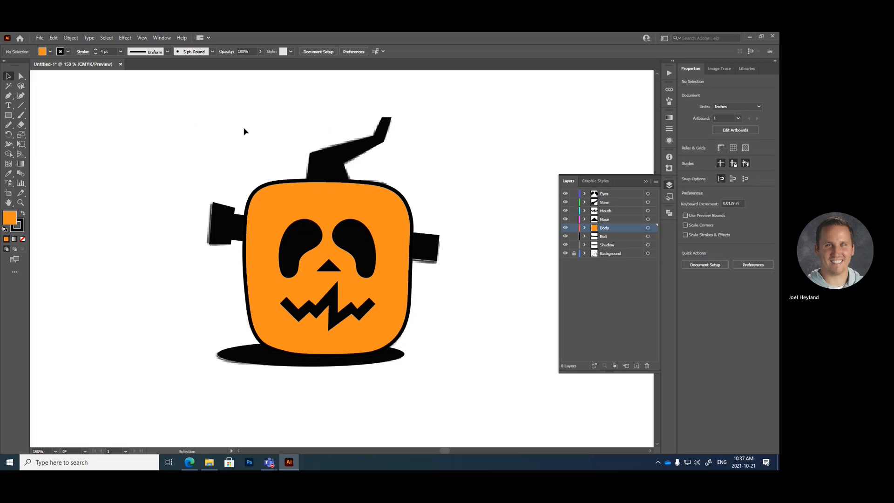
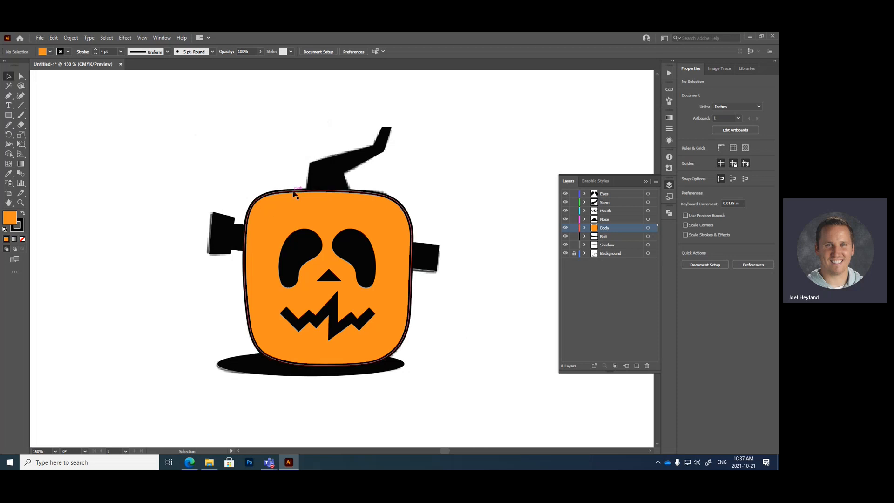
click(565, 228)
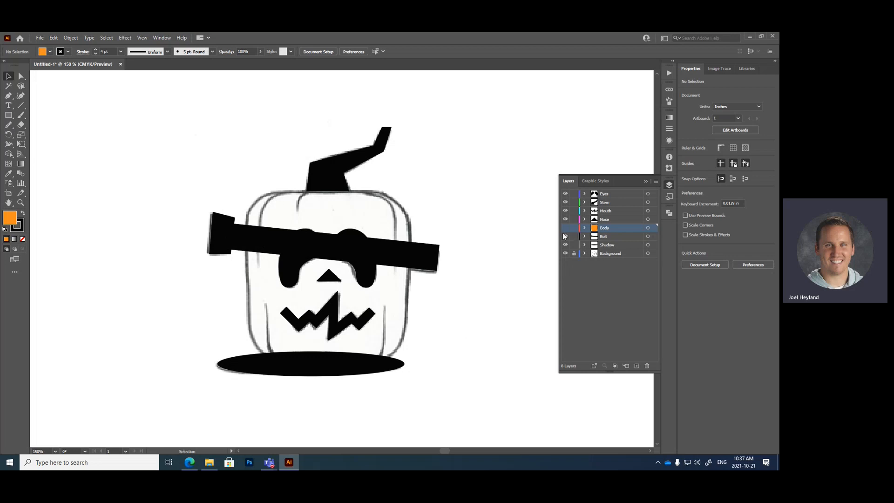
click(565, 244)
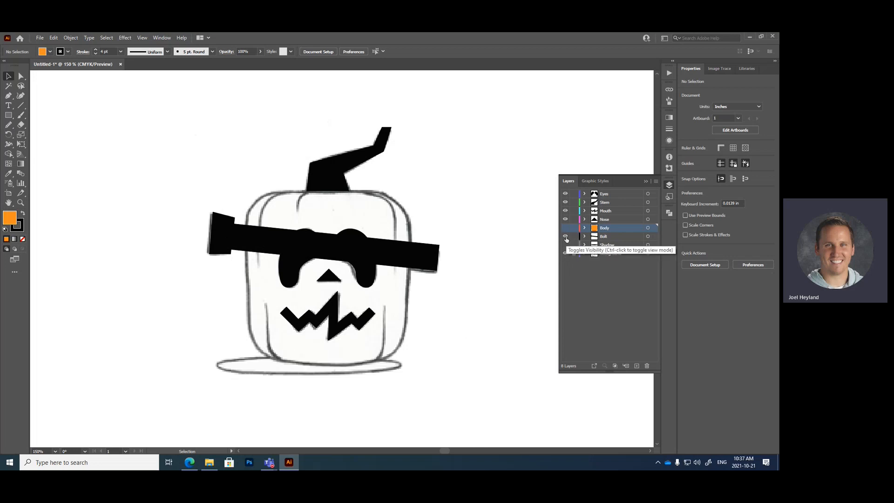
click(566, 237)
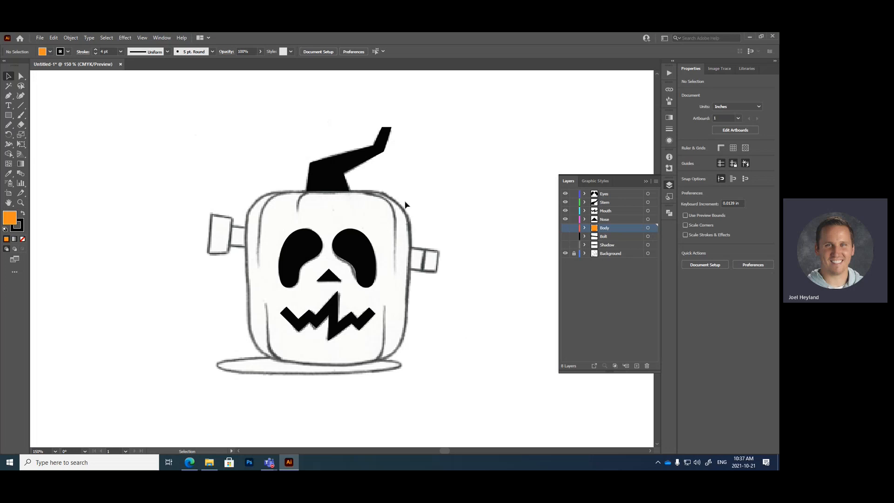
click(565, 227)
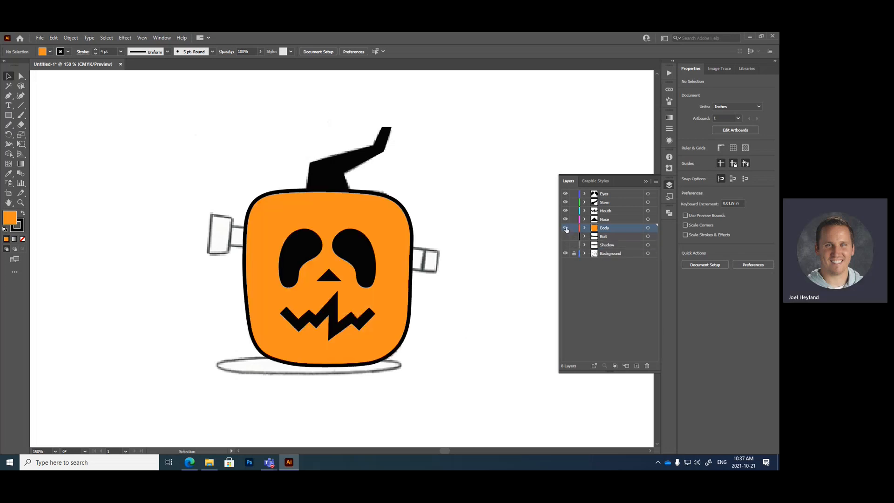
Remove the fill from the pumpkin body, leaving only its black outline over the sketch.
click(365, 216)
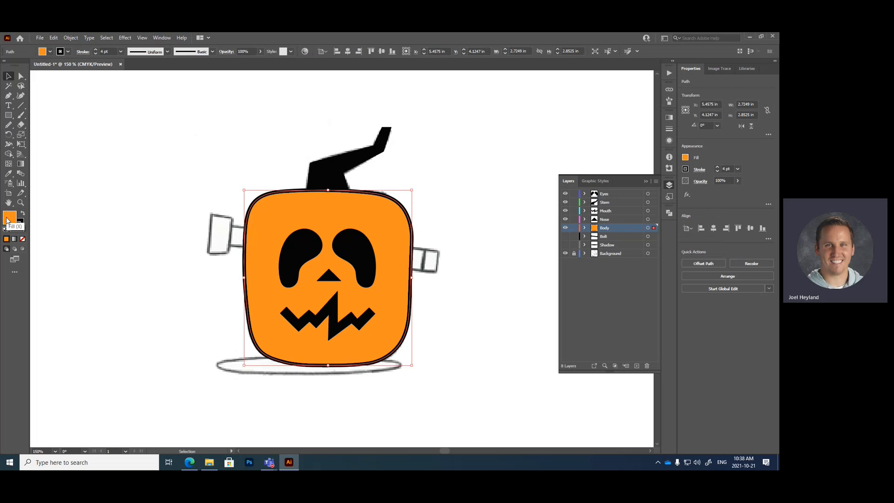
click(24, 240)
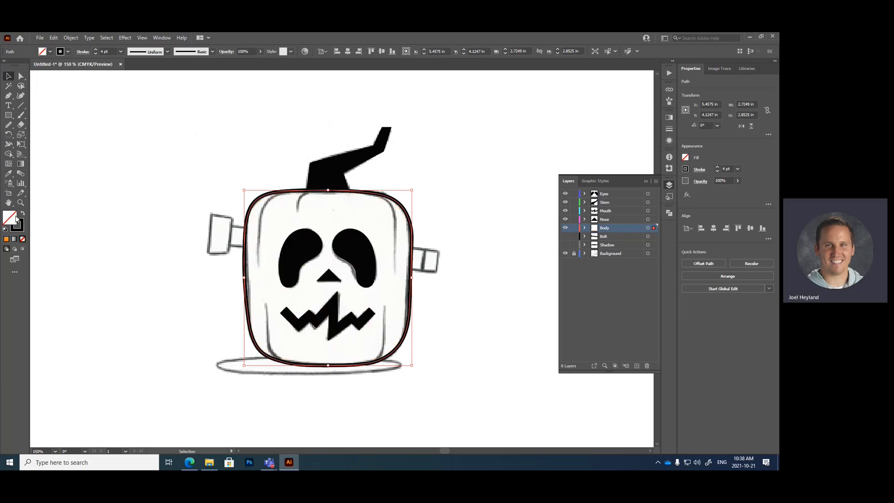
click(50, 51)
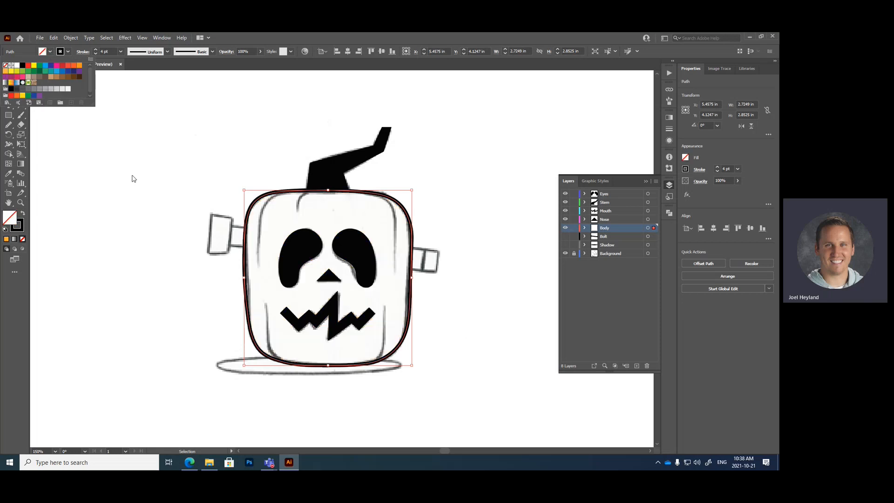
key(Escape)
click(238, 194)
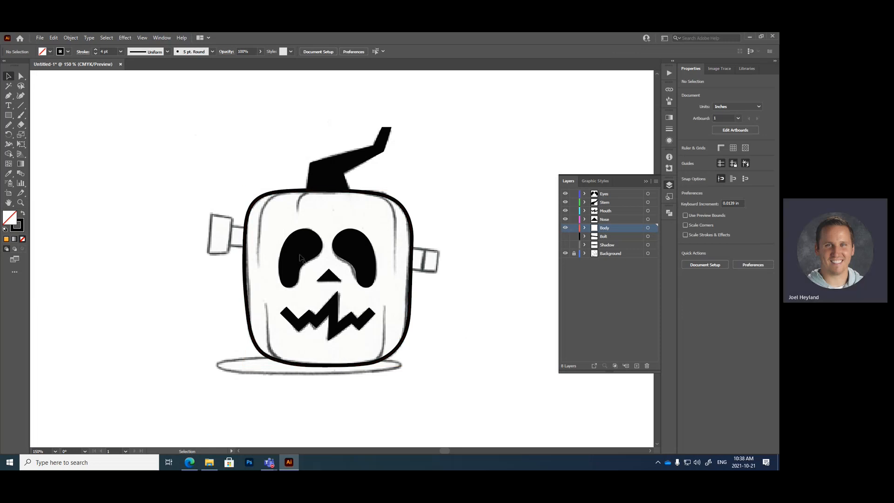
Add a new layer named Pumpkin Lines directly above the Body layer.
click(636, 365)
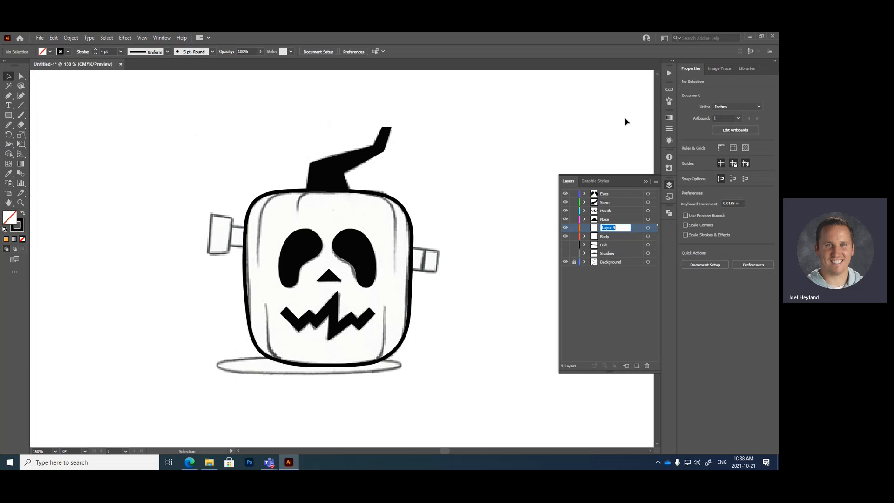
text(Pumpkin L)
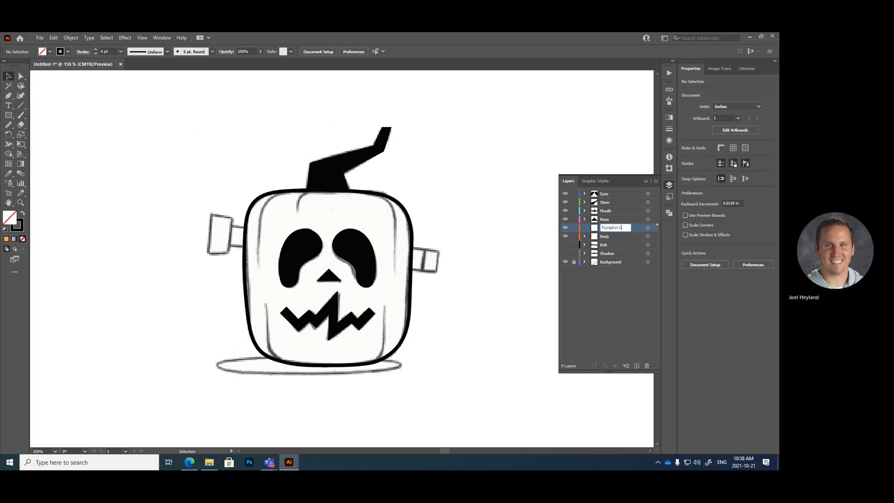
text(ines)
key(Return)
Lock the Body layer and make Pumpkin Lines the active layer.
click(572, 237)
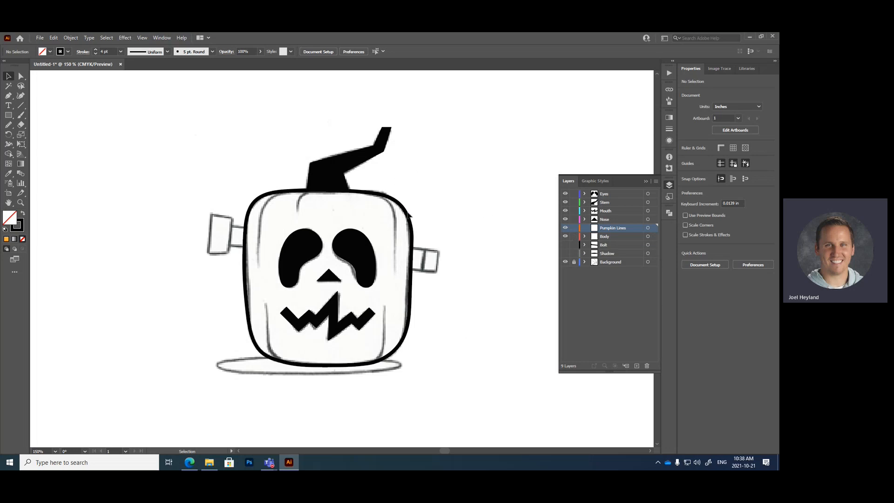
drag(409, 215, 446, 193)
key(ctrl+z)
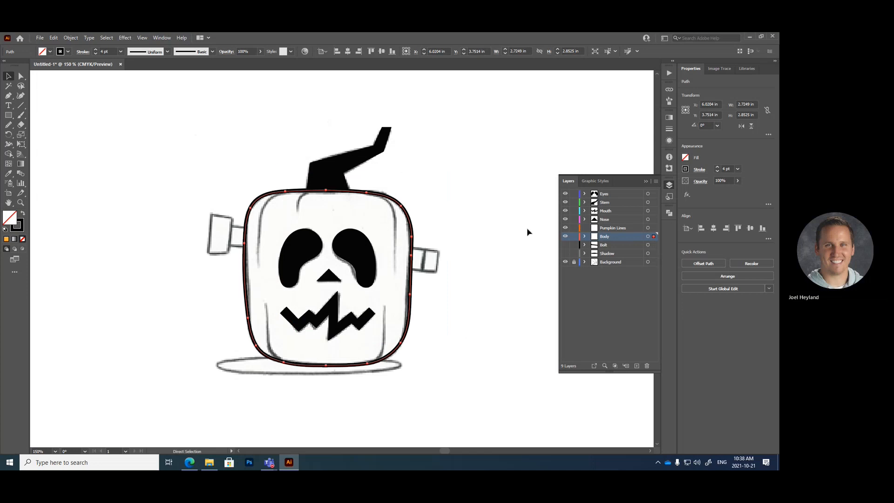
click(574, 237)
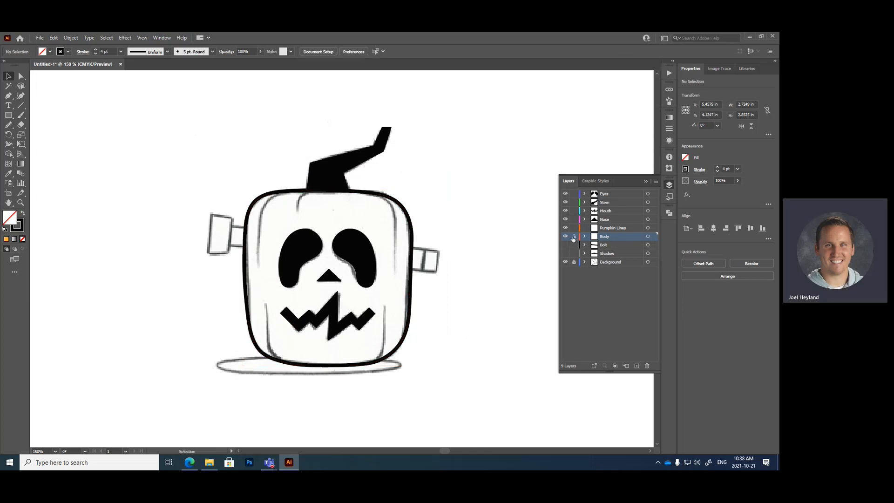
click(616, 228)
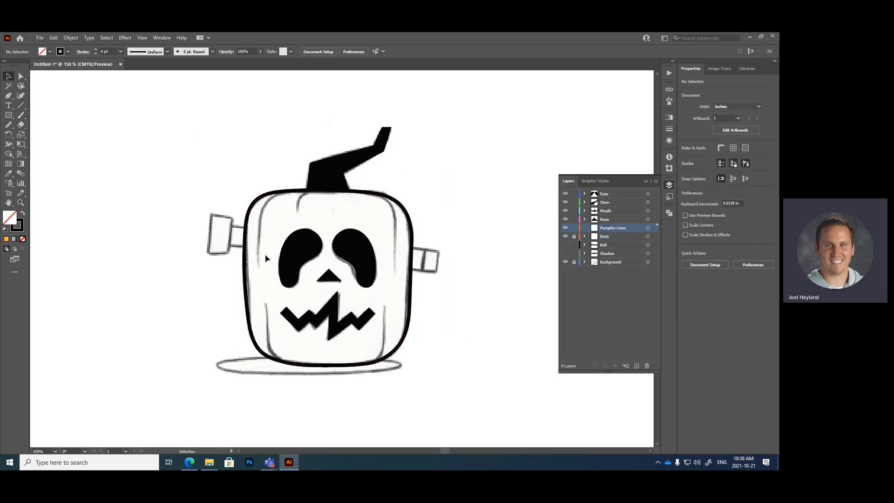
Start a Pen path on the body's top edge where the sketched left crease line begins.
click(9, 95)
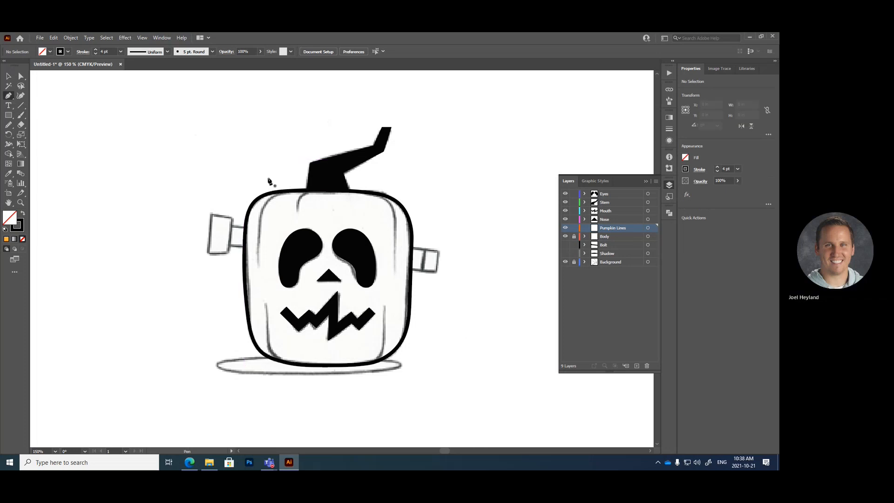
key(ctrl+plus)
key(ctrl+plus)
key(ctrl+plus)
key(space)
drag(269, 182, 323, 248)
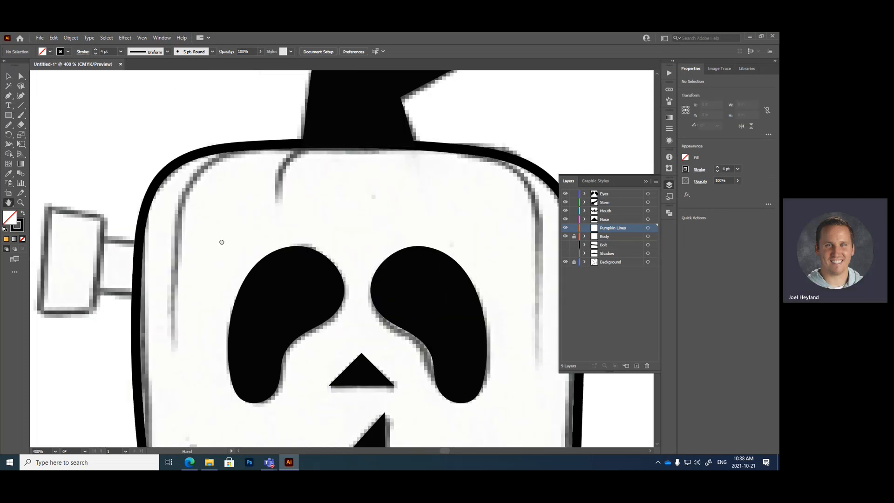
click(8, 95)
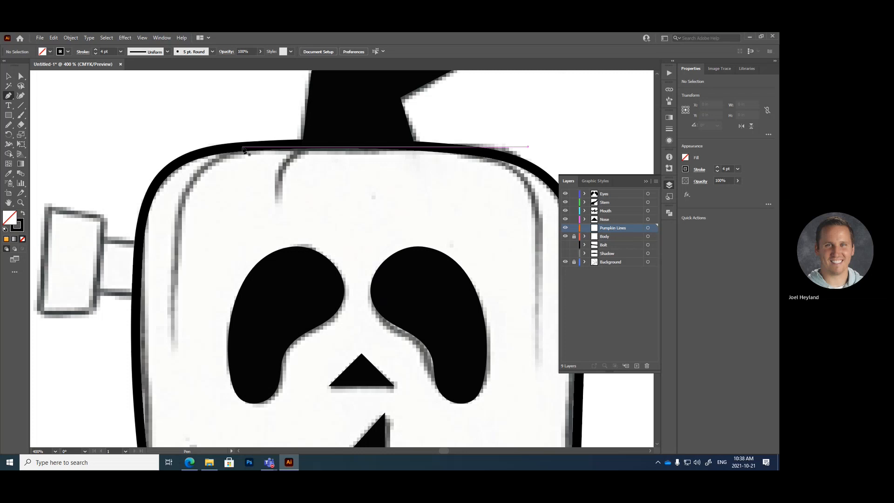
click(245, 148)
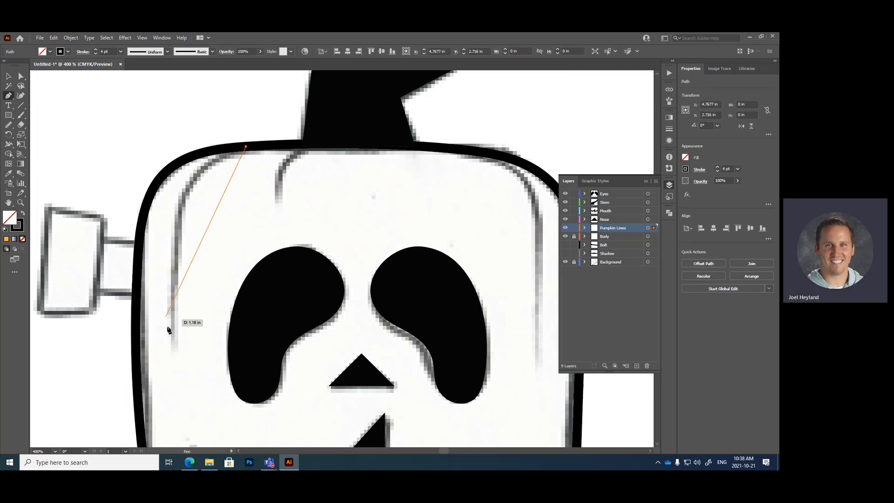
drag(174, 350, 191, 435)
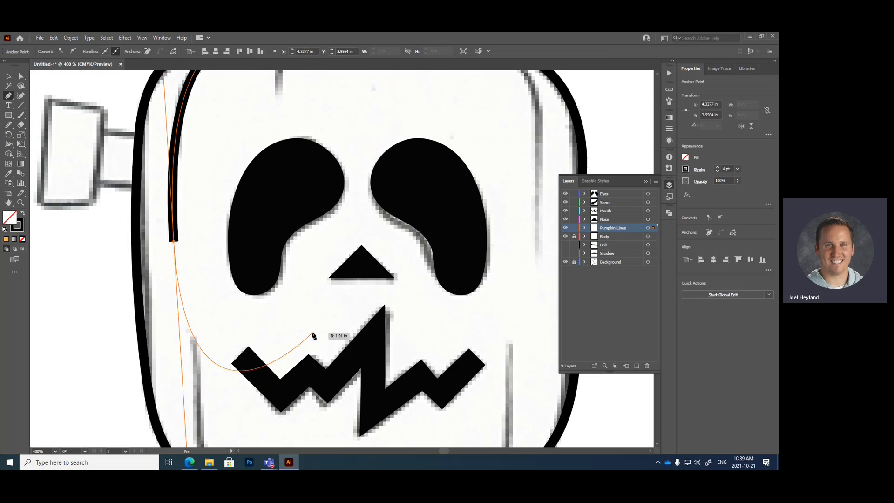
scroll(314, 336, up, 3)
key(ctrl+z)
key(ctrl+z)
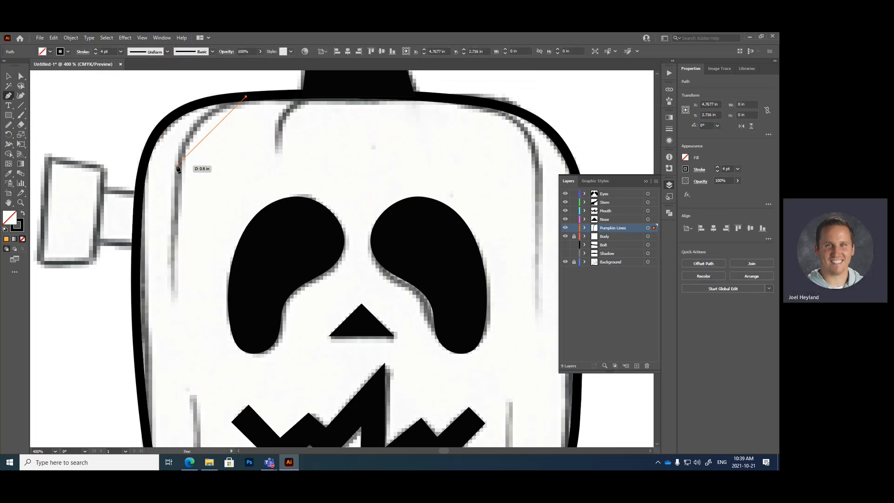
Trace the left crease with a curve around the body's shoulder and a straight segment down to the sketched line's lower end.
drag(174, 170, 170, 222)
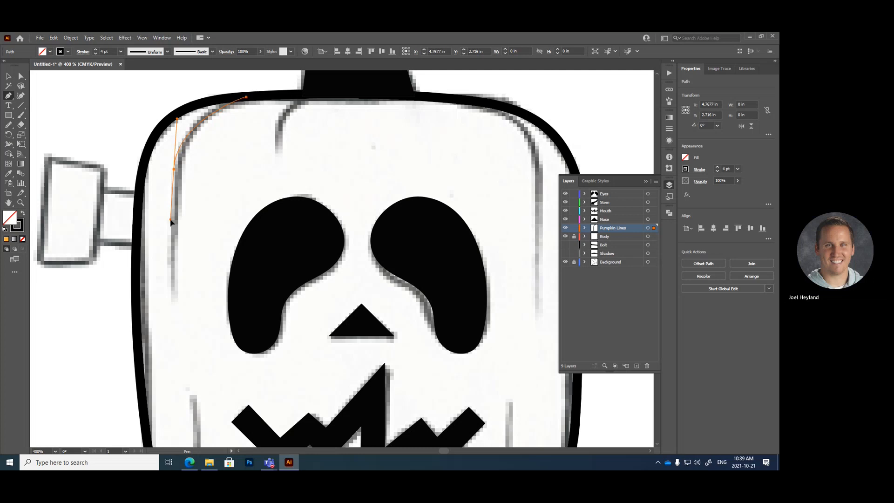
click(171, 298)
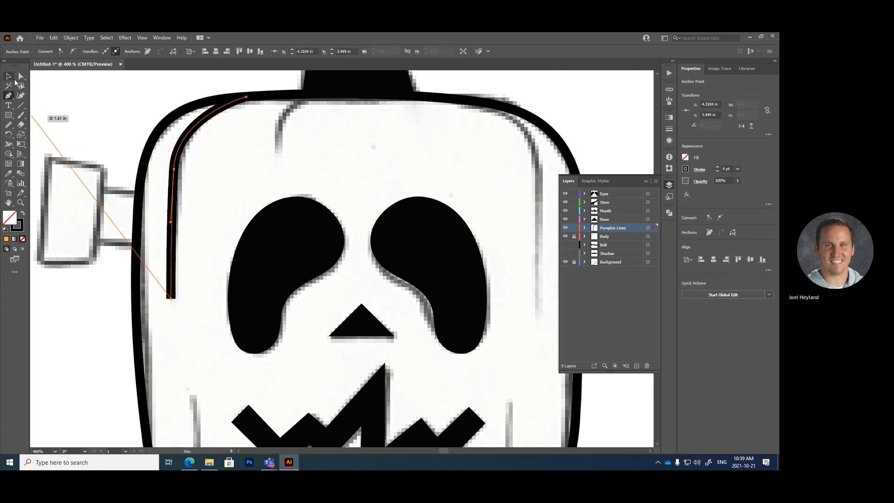
click(8, 76)
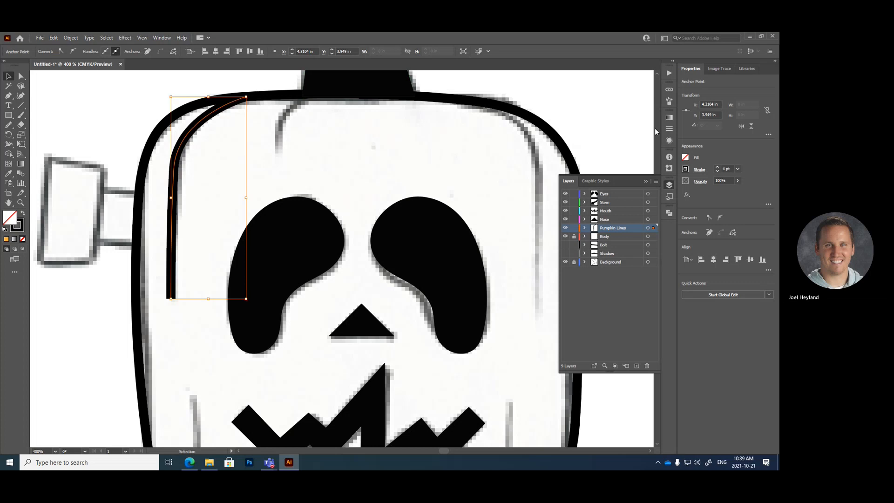
click(670, 130)
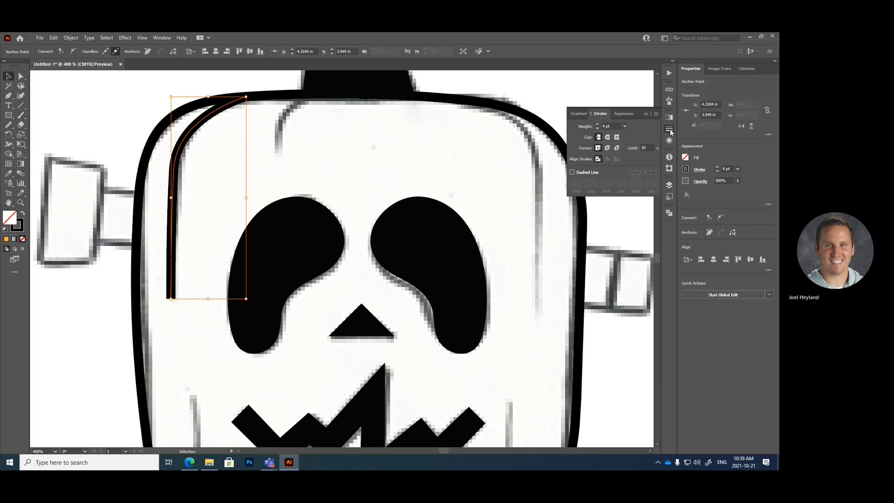
click(628, 115)
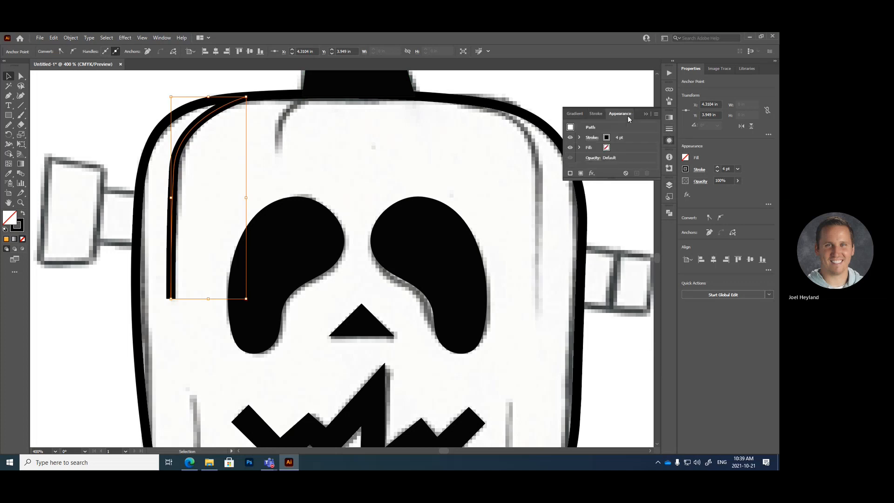
click(579, 137)
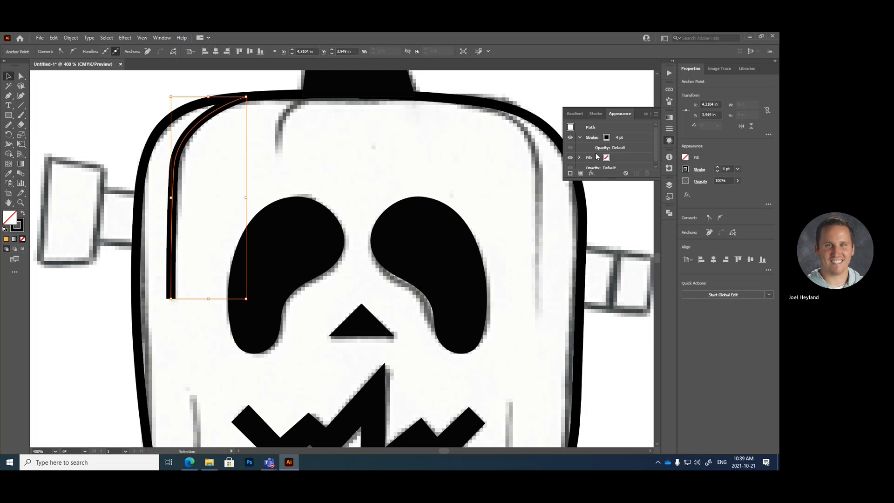
click(598, 114)
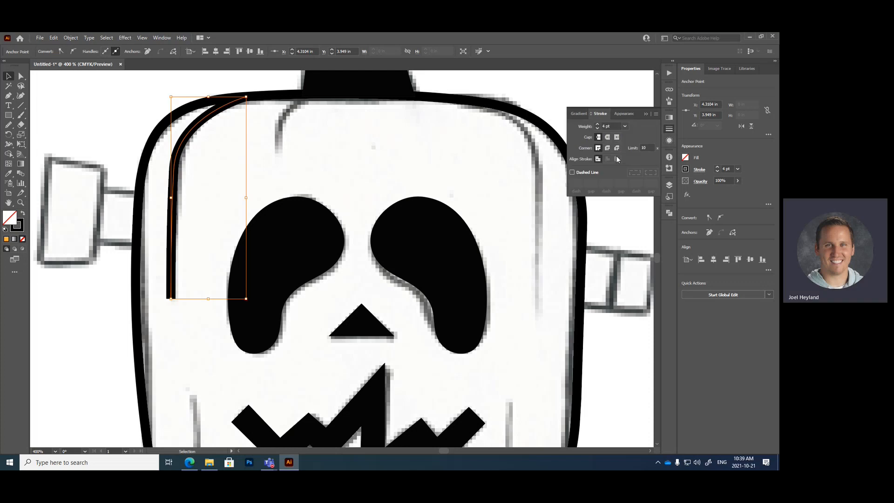
click(550, 88)
click(646, 114)
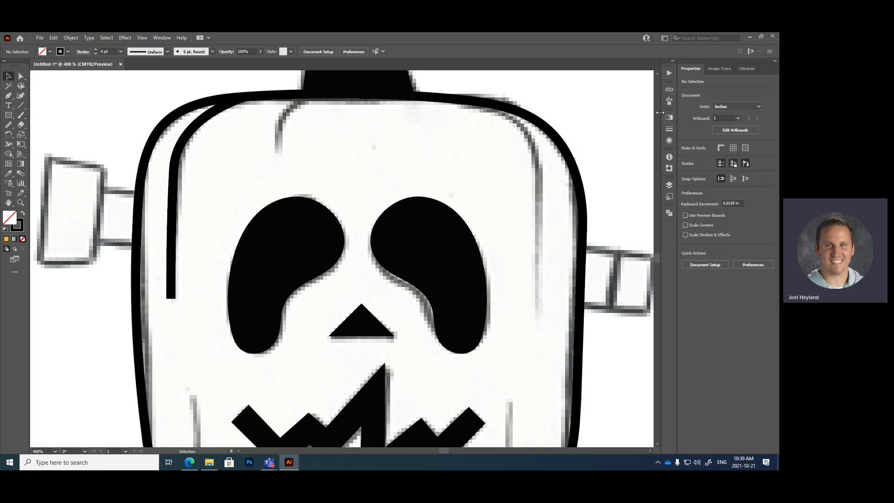
click(223, 110)
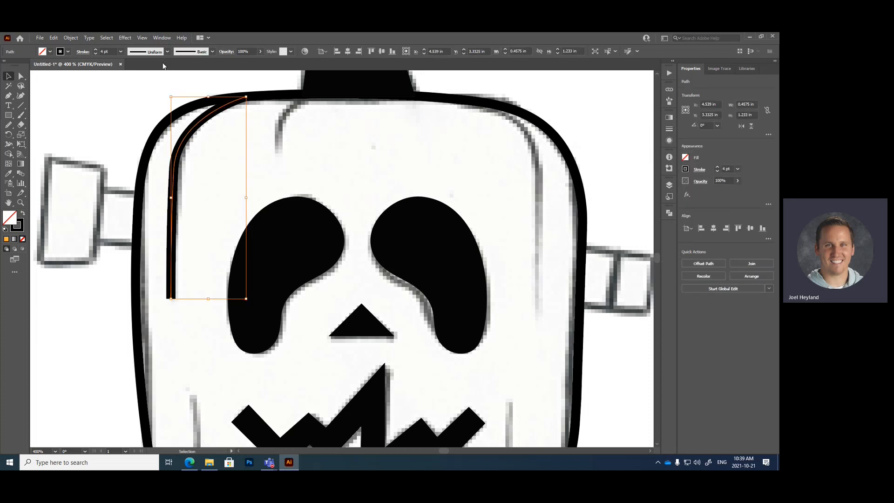
click(132, 82)
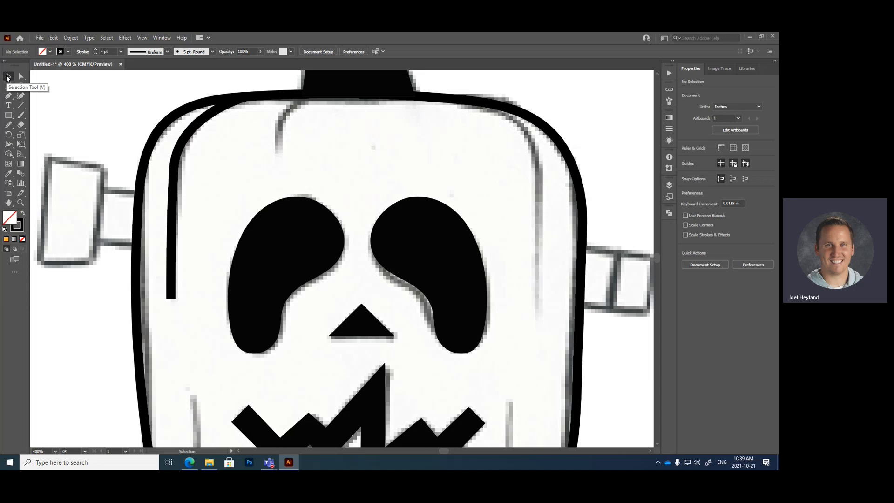
Apply the tapered Width Profile 4 to the left crease line so it thins toward its lower end.
click(194, 118)
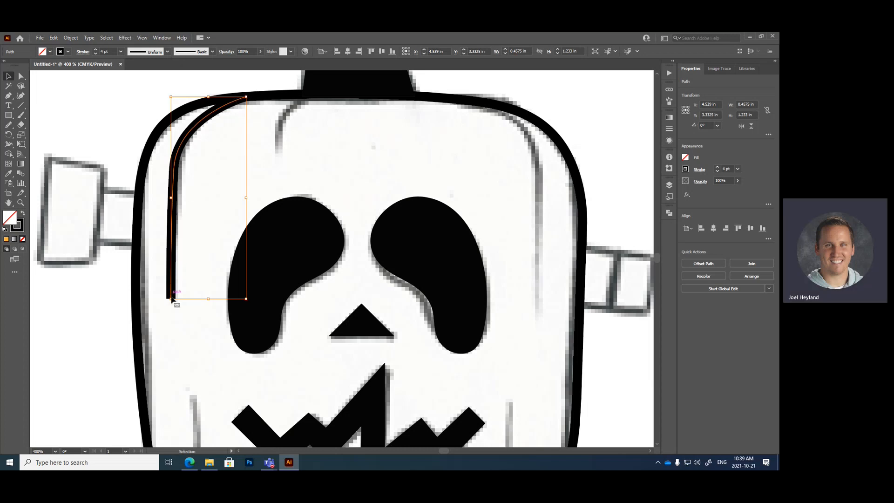
click(168, 52)
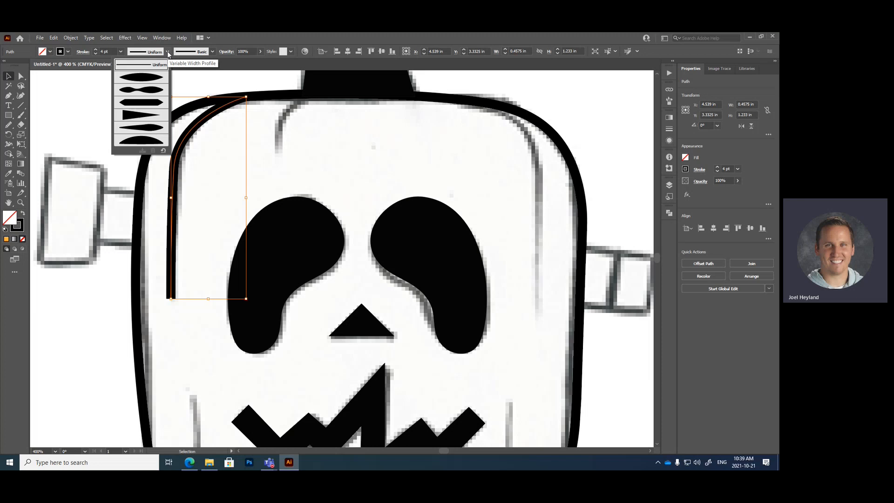
click(139, 119)
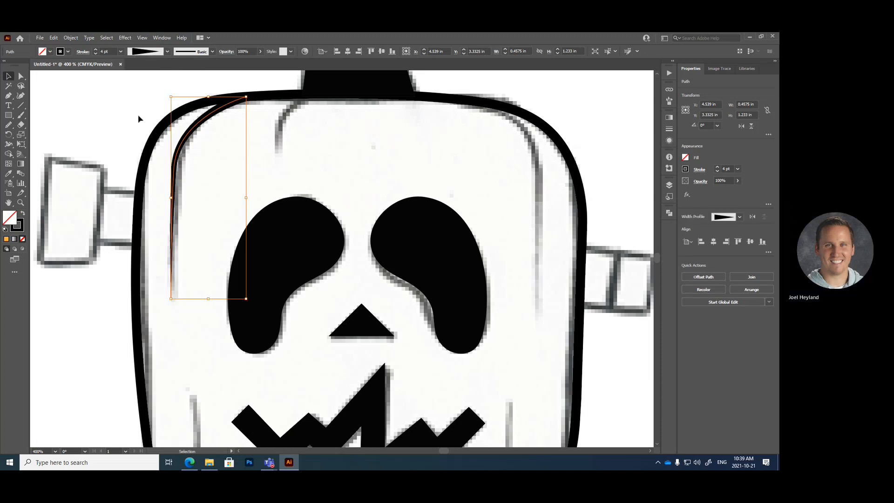
click(168, 52)
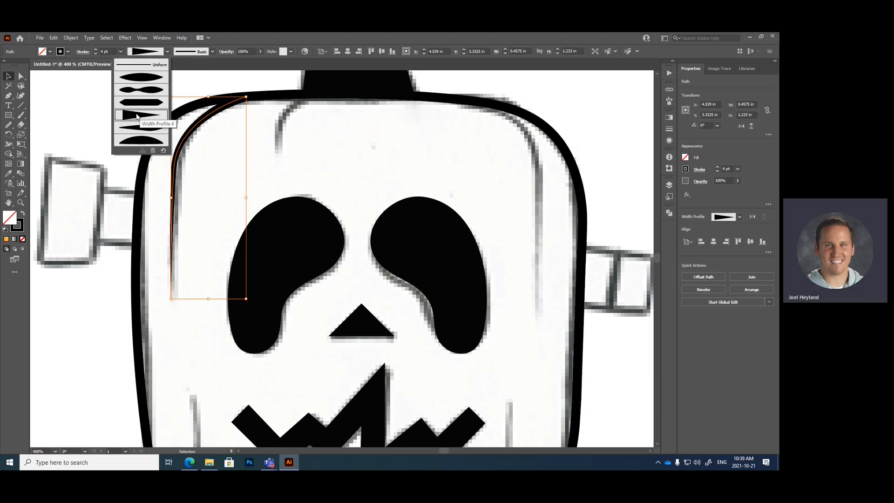
click(289, 135)
click(310, 135)
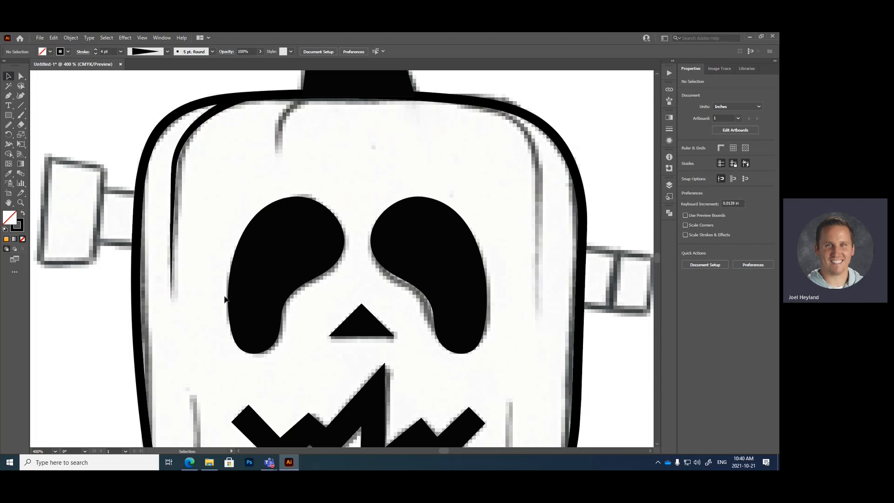
Try stroke weights of 5 pt and 6 pt on the left crease line and return it to 4 pt.
click(208, 110)
click(95, 50)
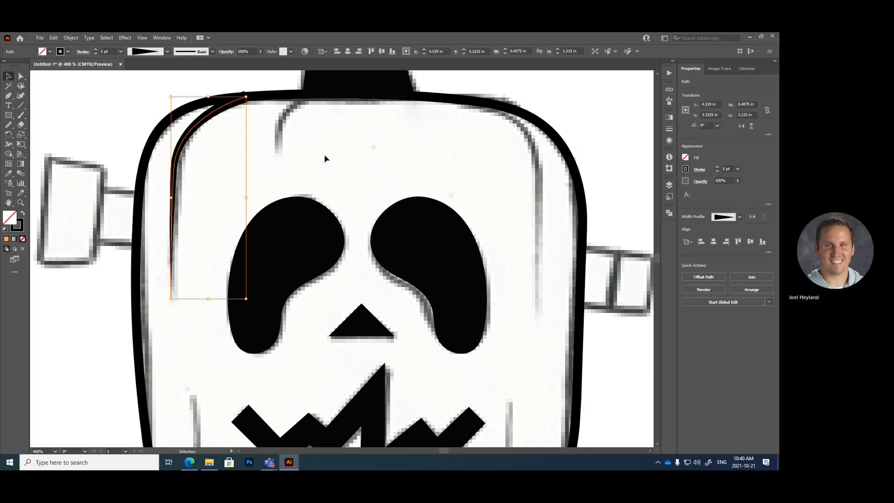
click(95, 50)
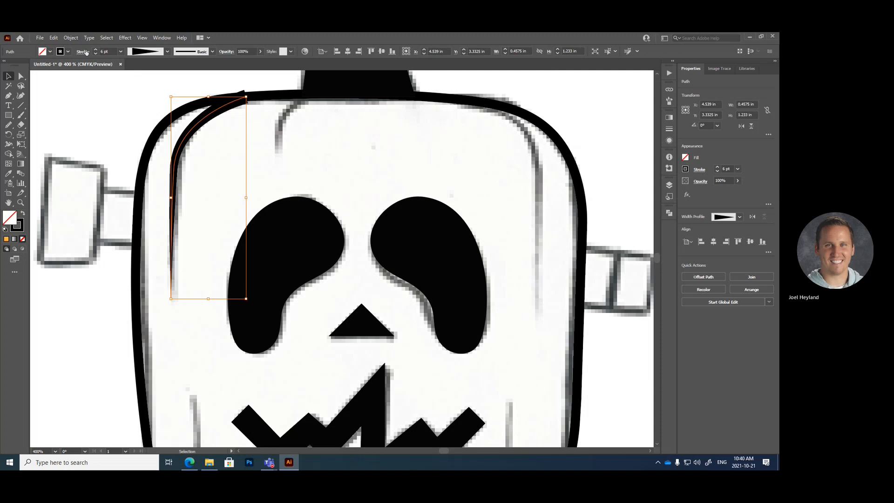
click(95, 54)
click(95, 53)
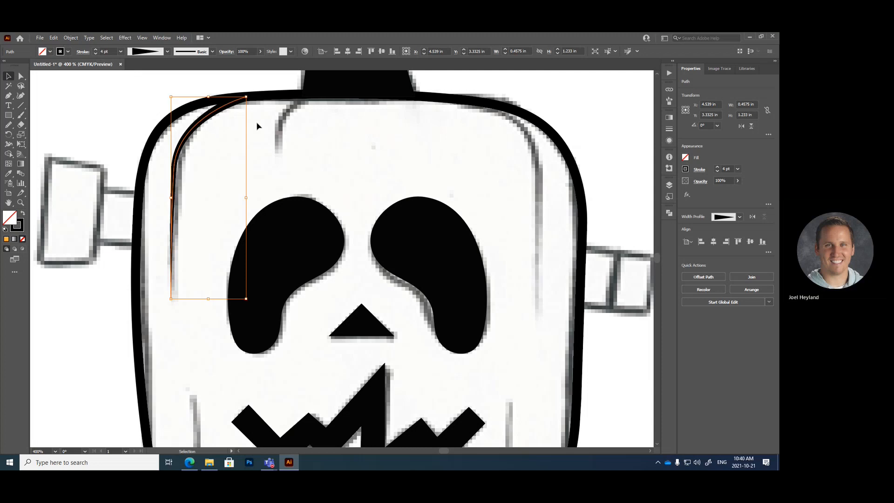
click(273, 120)
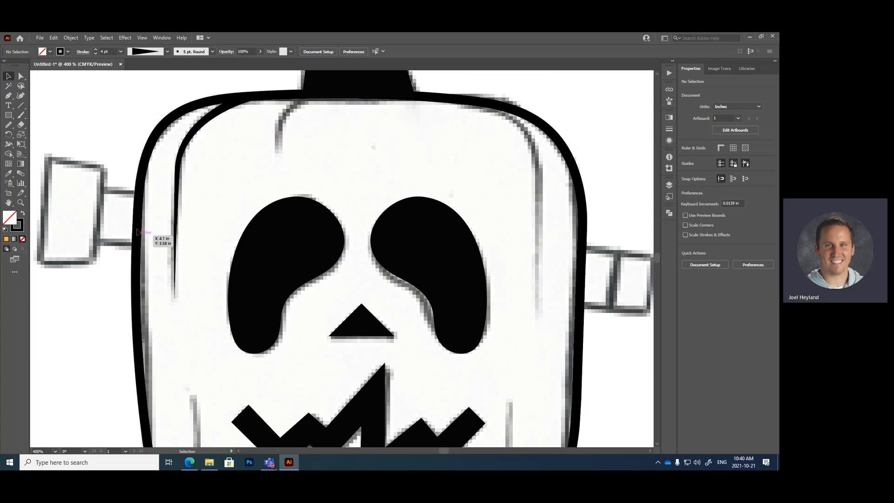
Try moving the left crease line up past the body's top edge and undo the move.
drag(235, 106, 235, 92)
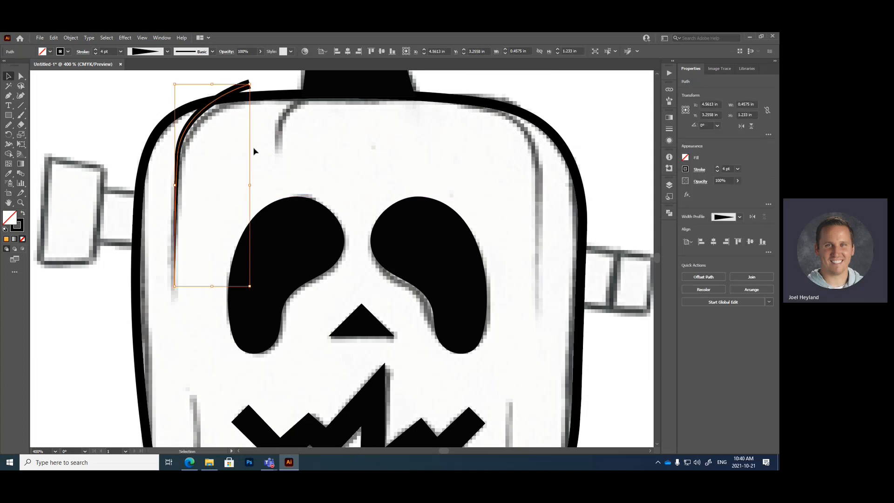
click(253, 149)
key(ctrl+z)
click(309, 154)
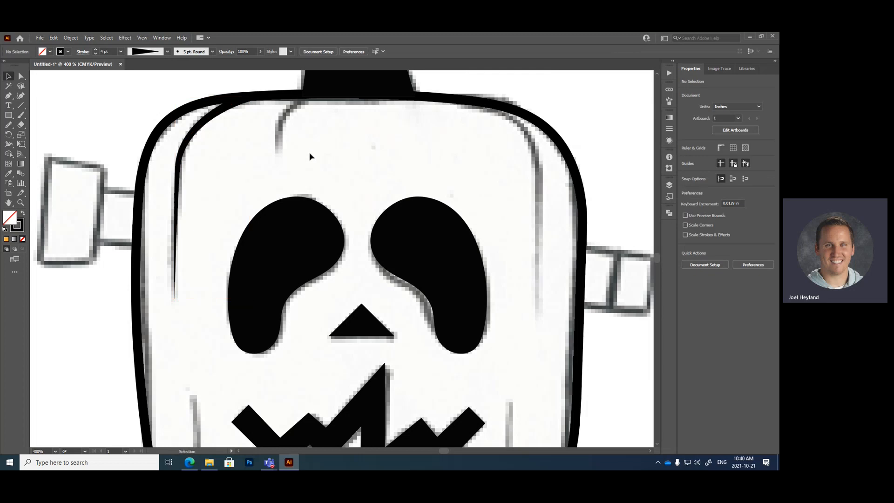
Trace the short sketched crease beside the stem's left edge with a curved Pen path starting on the body's top edge.
click(8, 95)
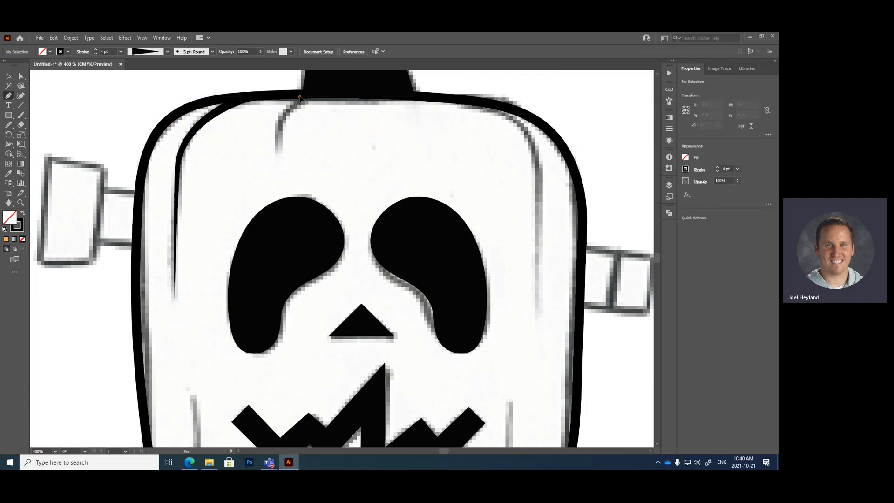
click(299, 97)
drag(278, 151, 286, 188)
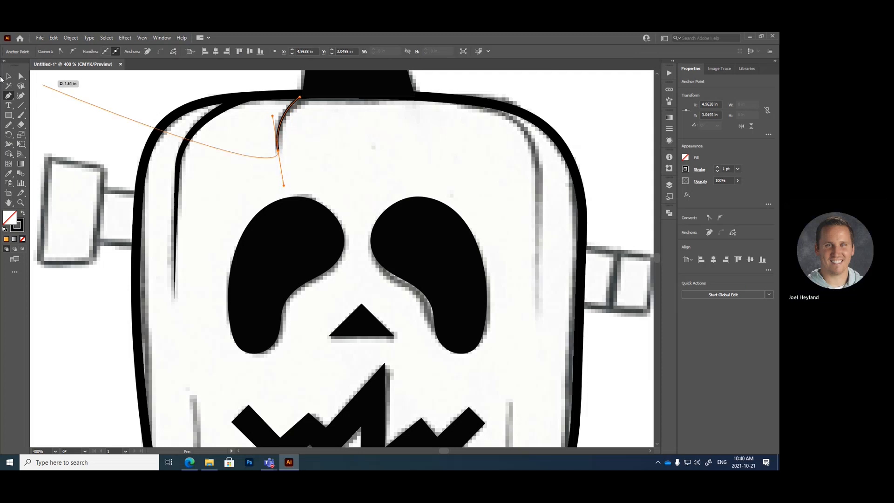
click(9, 76)
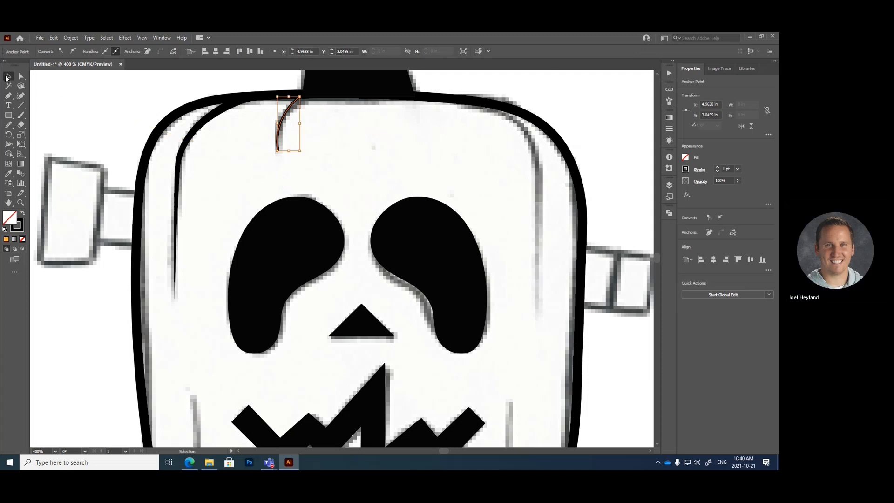
click(94, 80)
Give the short crease beside the stem a 4 pt stroke with the tapered Width Profile 4.
click(290, 109)
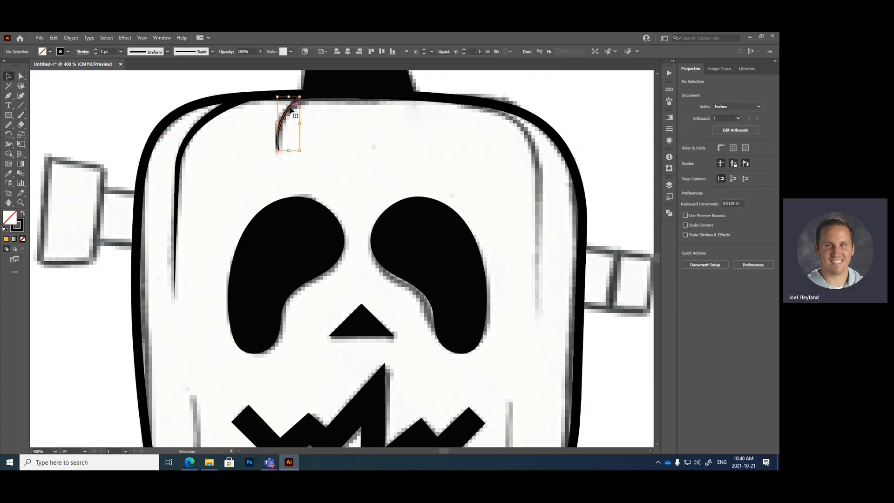
click(95, 49)
click(95, 49)
click(95, 50)
click(167, 52)
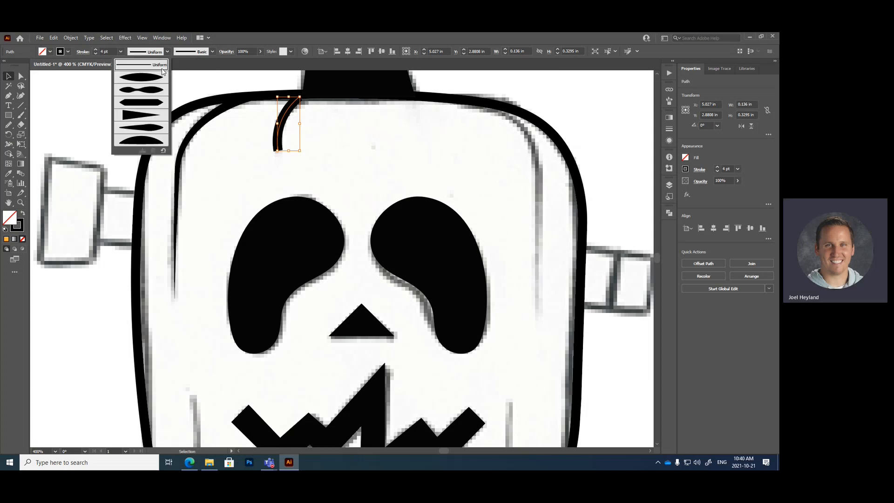
click(141, 114)
click(378, 151)
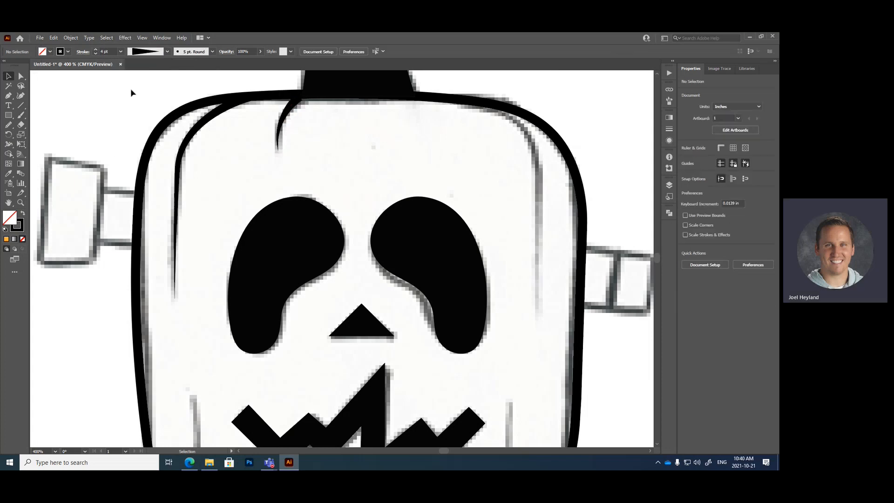
Trace the upper right crease with a Pen path from the body's top edge, around the shoulder and down to the sketched line's end.
click(9, 95)
click(454, 99)
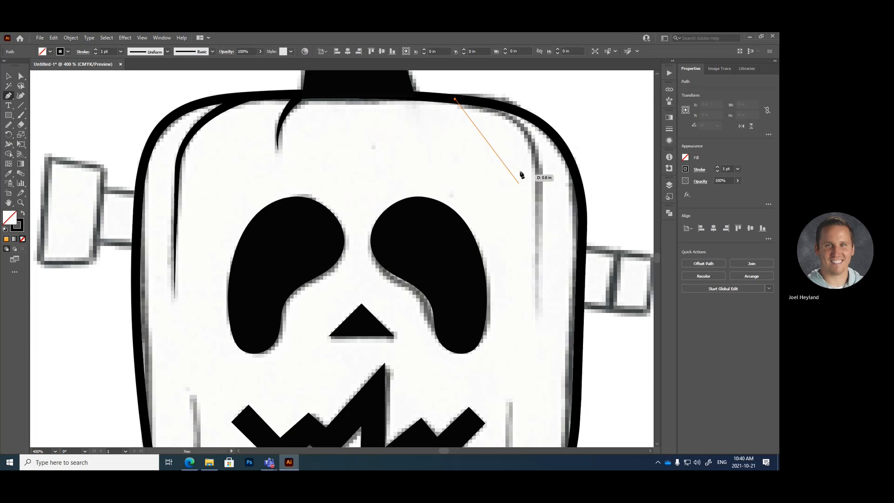
drag(540, 161, 547, 222)
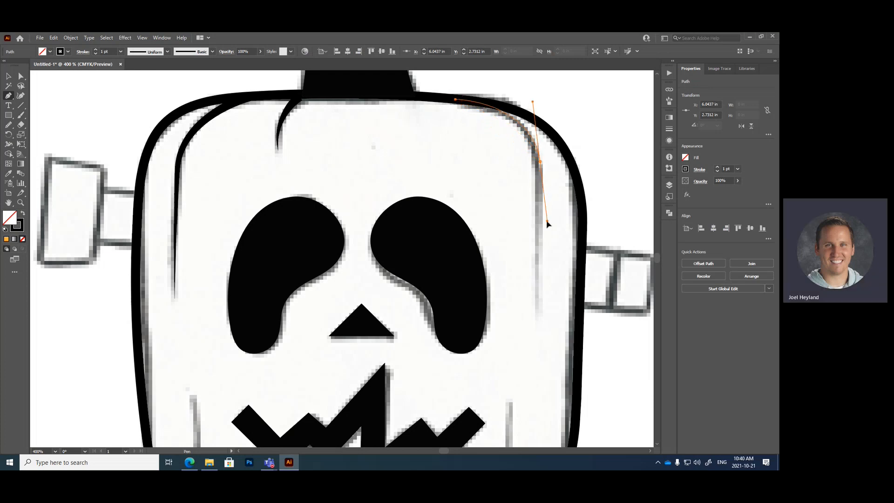
drag(540, 313, 163, 139)
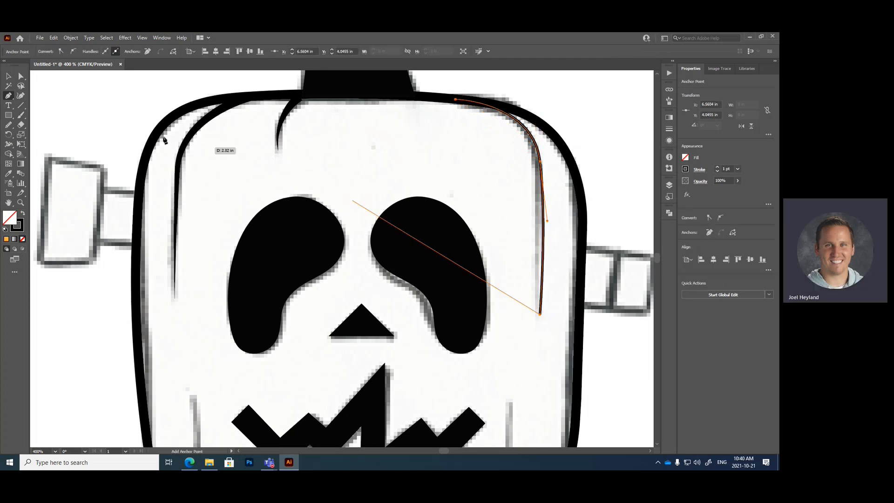
click(8, 76)
click(553, 162)
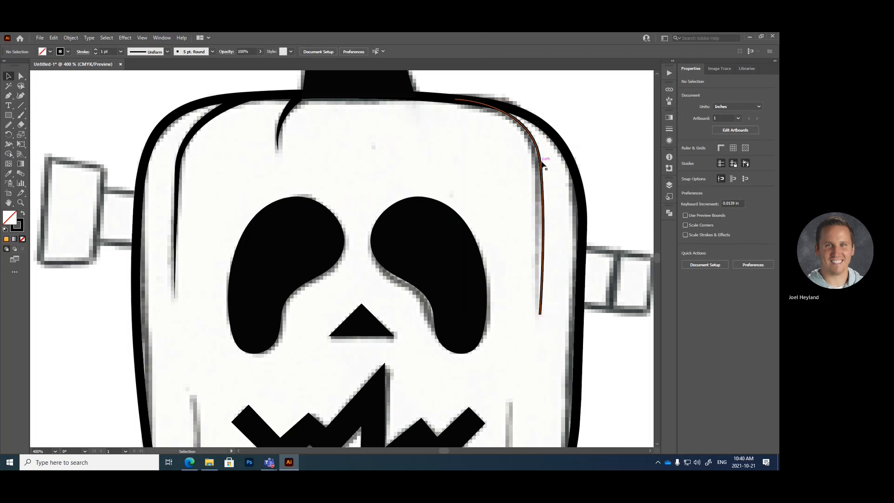
Give the upper right crease line a 4 pt stroke with the tapered Width Profile 4.
click(543, 164)
click(95, 50)
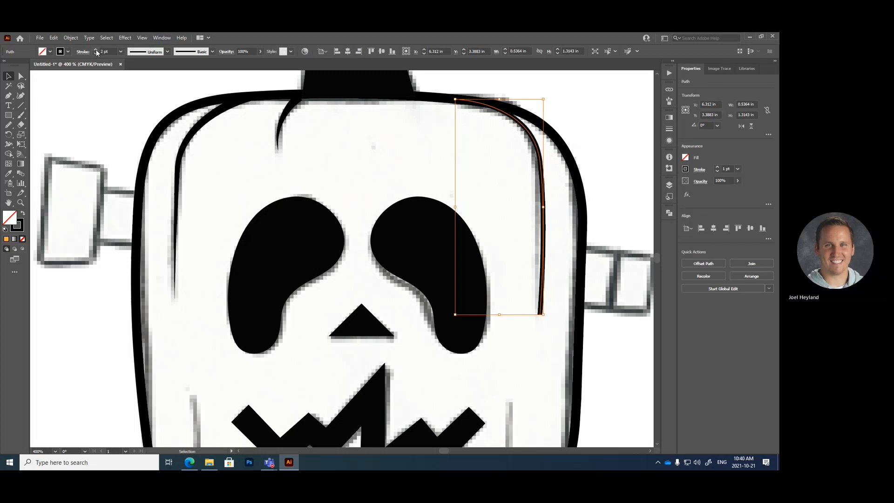
click(95, 49)
click(96, 50)
click(167, 52)
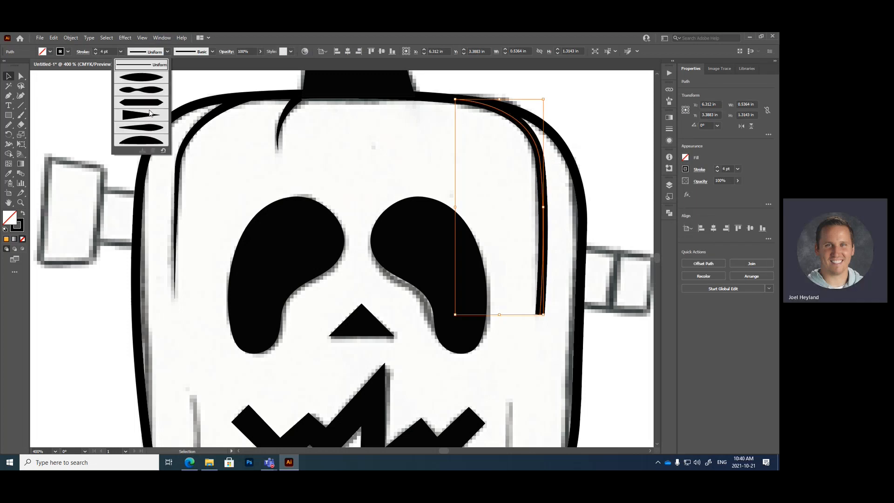
click(141, 114)
click(613, 125)
Trace the lower left crease with a Pen path from the body's bottom edge, curving up to the sketched line's upper end.
scroll(607, 117, down, 5)
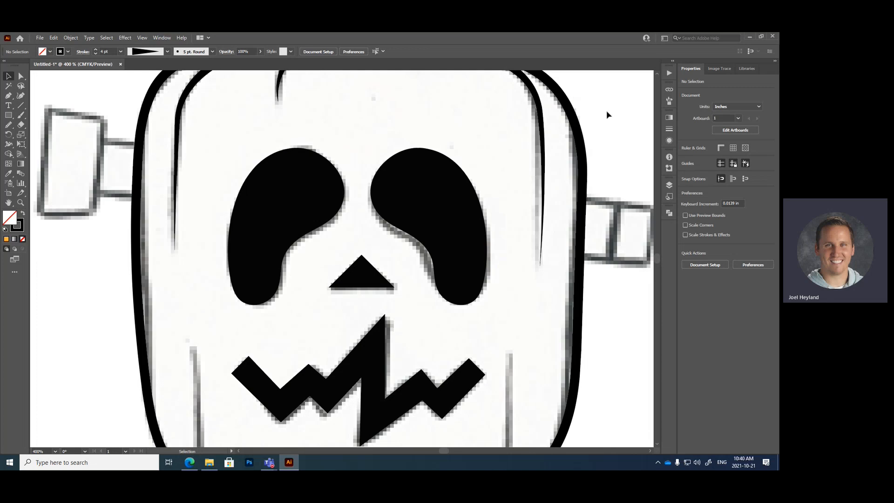
click(9, 95)
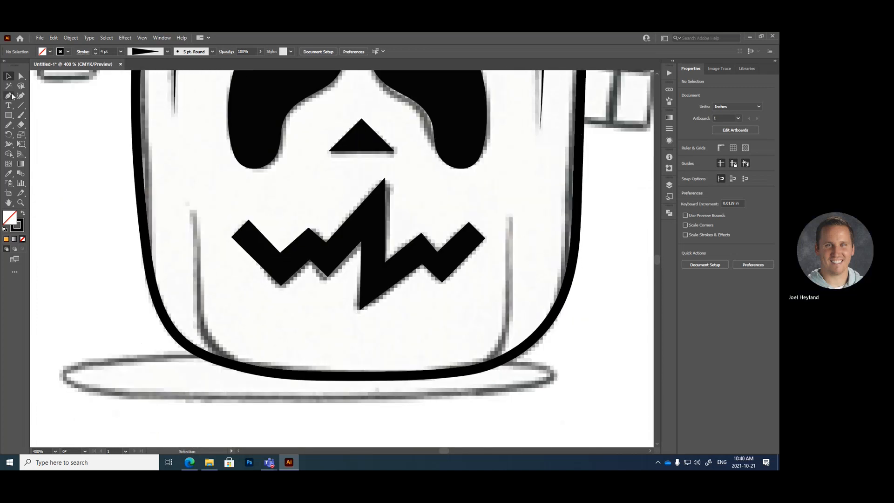
click(293, 377)
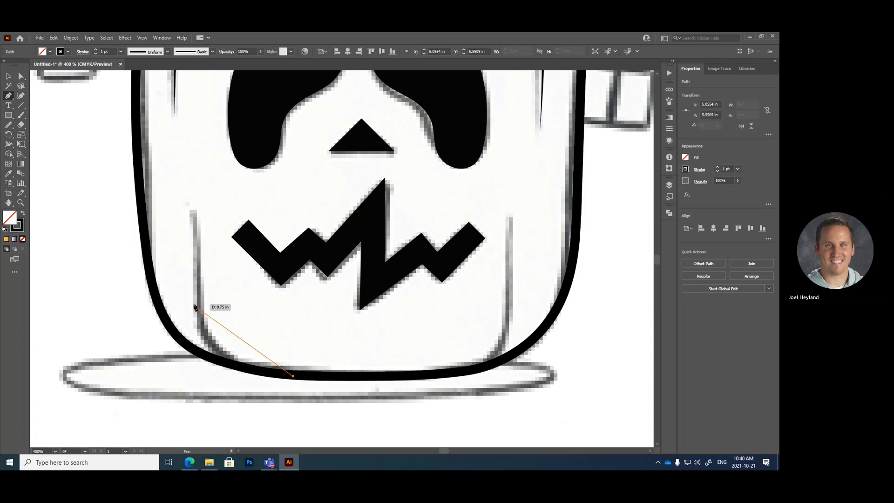
drag(195, 303, 207, 217)
key(v)
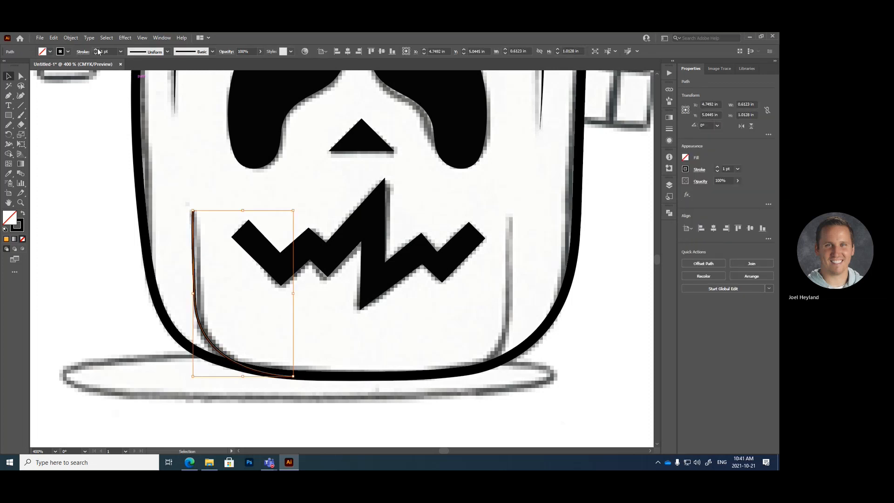
Give the lower left crease line a 4 pt stroke with the tapered Width Profile 4.
click(97, 49)
click(97, 50)
click(96, 49)
click(166, 52)
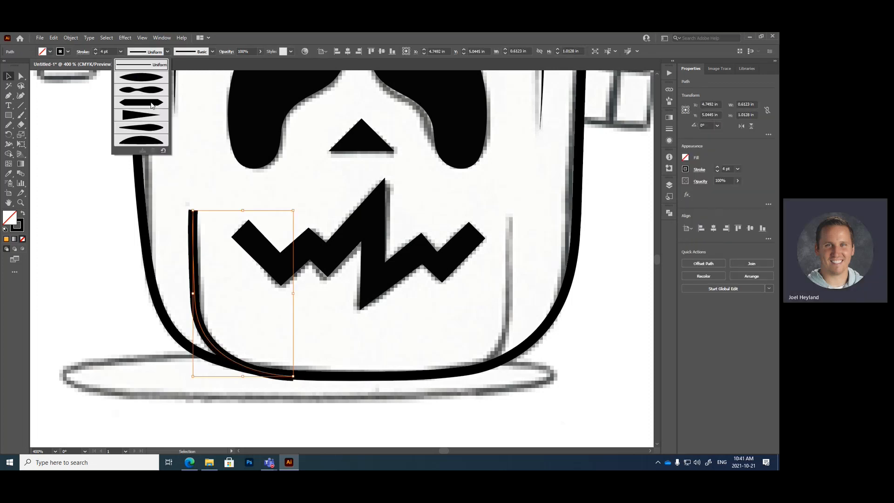
click(142, 113)
click(77, 144)
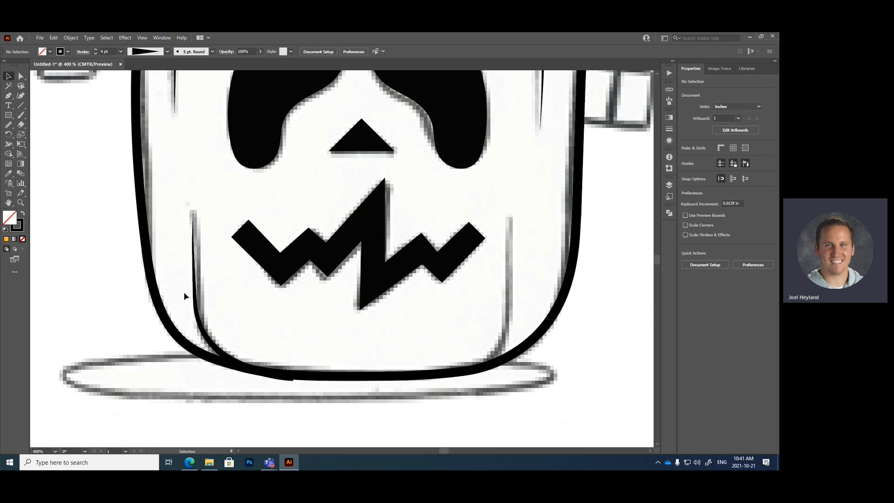
Nudge the lower left crease up slightly so its bottom end sits within the body outline.
click(290, 379)
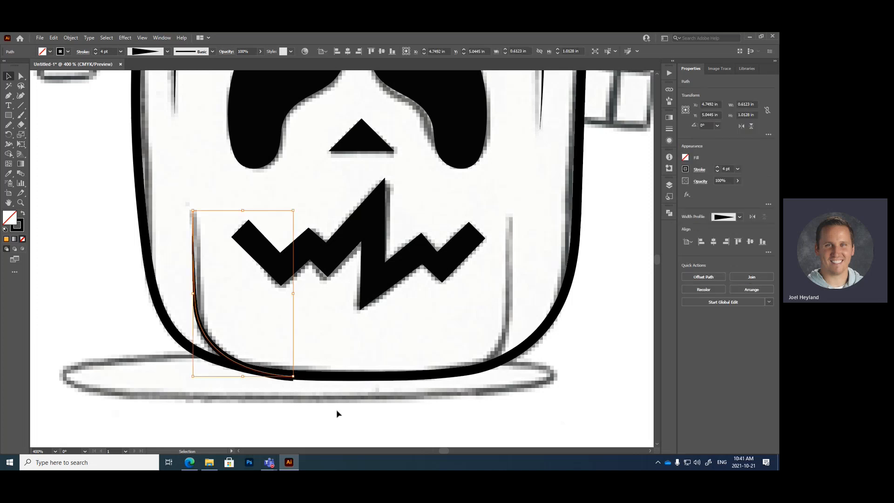
key(Up)
click(295, 394)
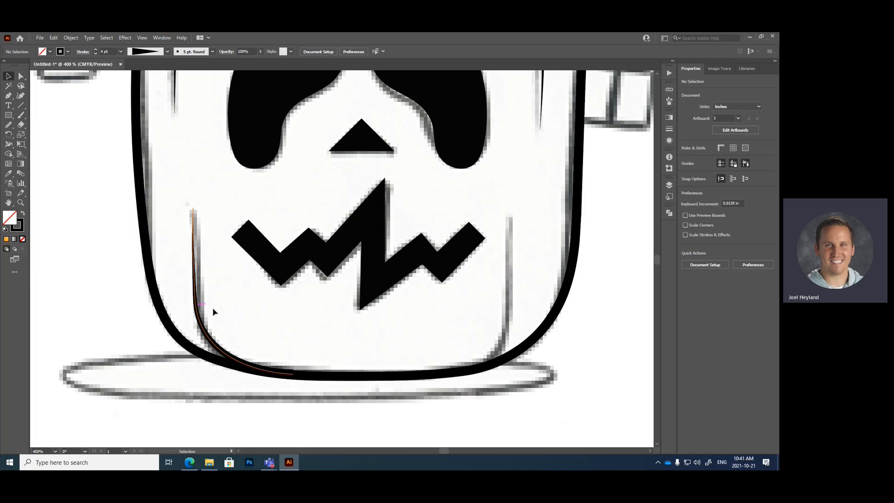
click(193, 281)
key(a)
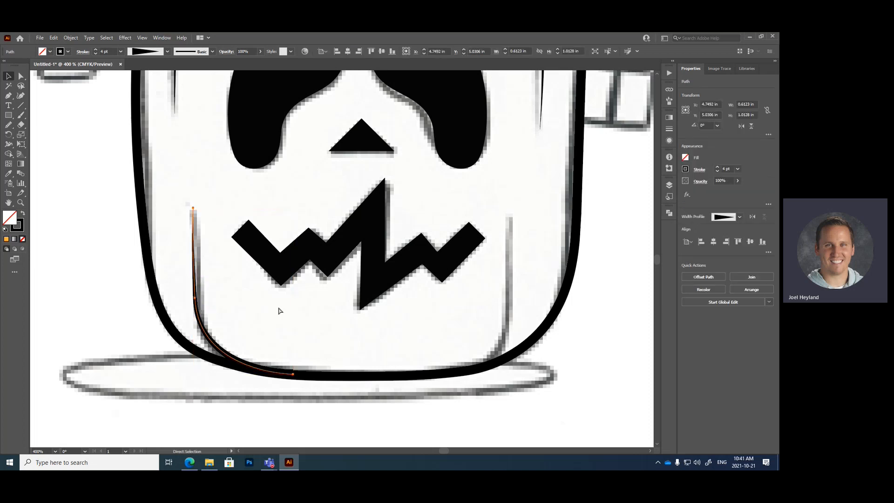
key(v)
click(324, 326)
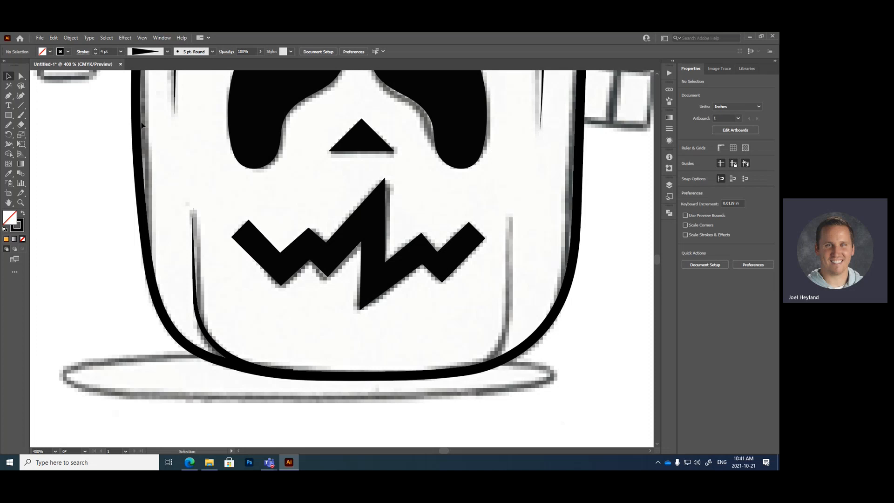
Place a duplicate of the lower left crease, reflected left to right, over the sketched lower right crease.
click(54, 38)
click(76, 112)
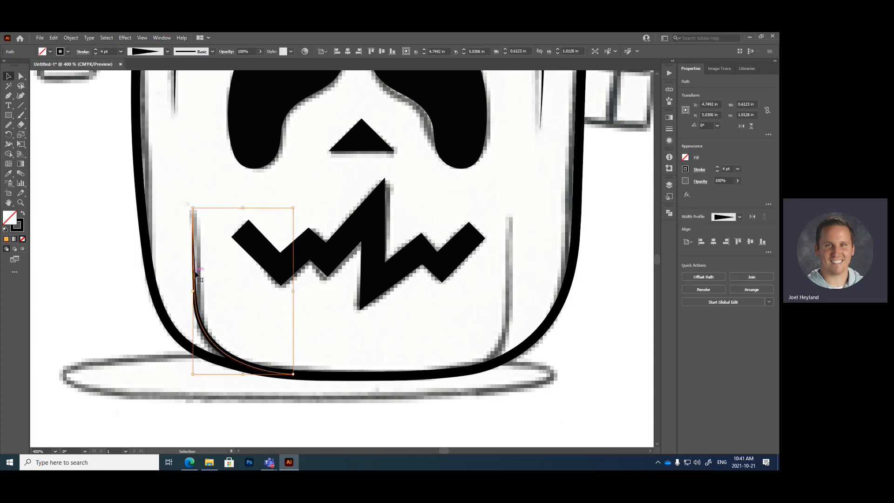
drag(202, 283, 427, 289)
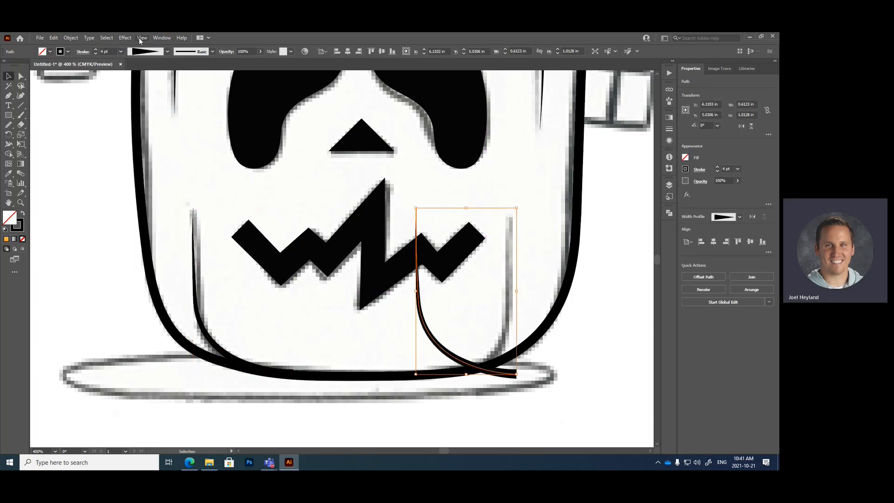
click(65, 39)
mouse_move(84, 42)
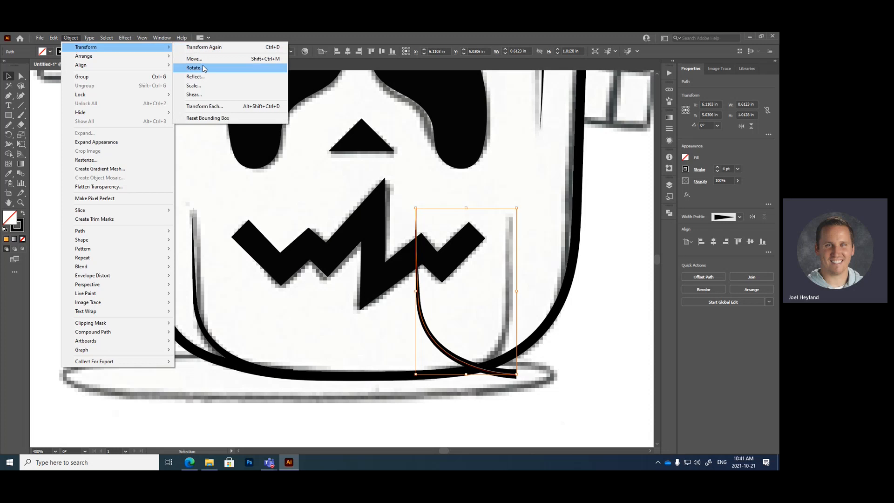
click(195, 77)
click(610, 242)
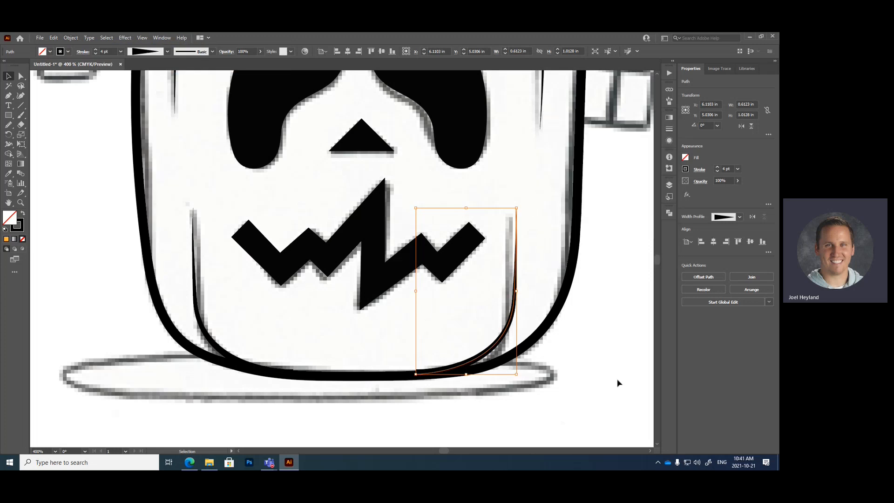
key(Left)
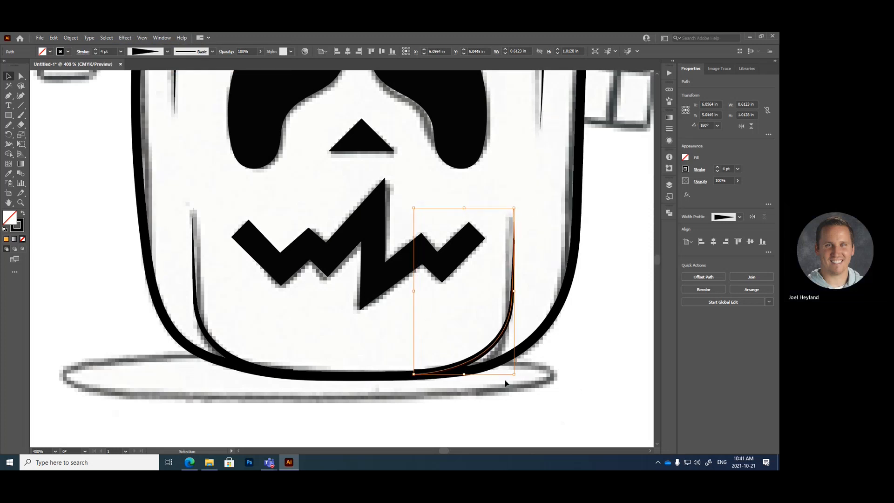
mouse_move(469, 364)
mouse_down()
mouse_move(493, 363)
mouse_move(466, 361)
mouse_up()
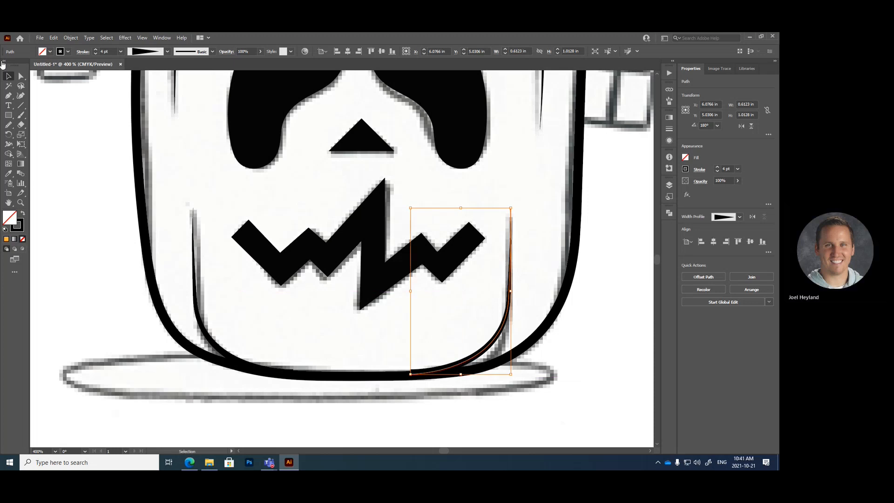
Adjust the bottom end anchor of the lower right crease so it blends into the body's bottom outline.
click(20, 77)
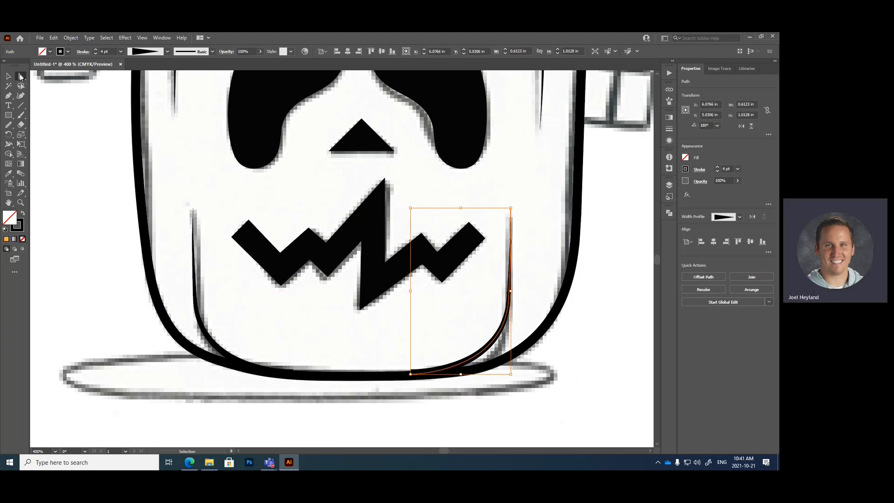
click(410, 374)
drag(411, 374, 544, 167)
key(ctrl+plus)
key(ctrl+plus)
key(ctrl+plus)
key(space)
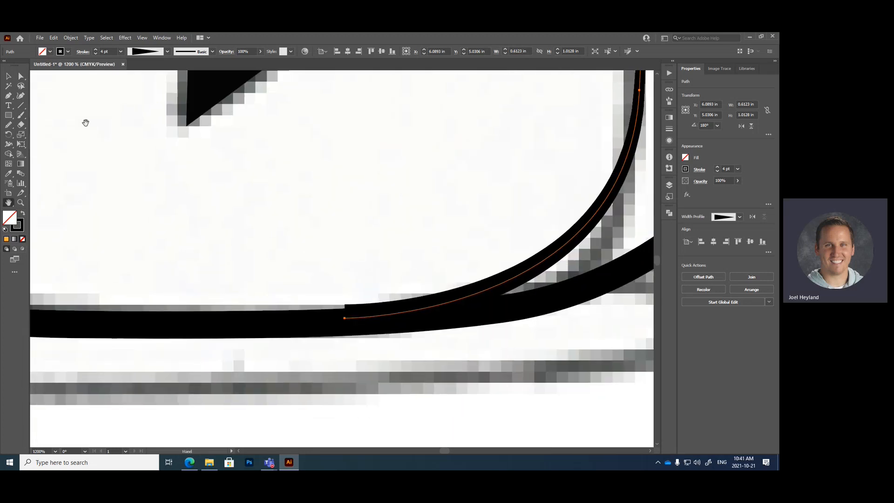
click(397, 362)
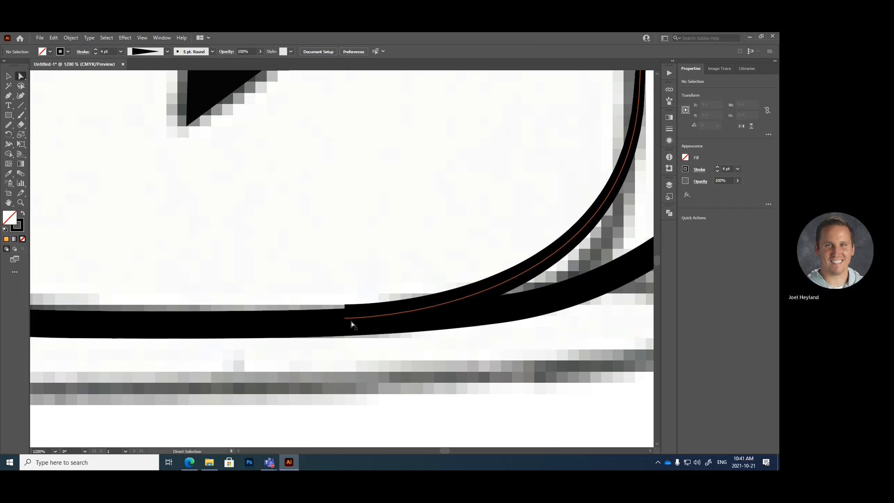
drag(345, 317, 343, 322)
click(387, 357)
Make the hidden Bolt and Shadow layers visible.
key(ctrl+minus)
key(ctrl+minus)
key(ctrl+minus)
key(ctrl+minus)
key(ctrl+minus)
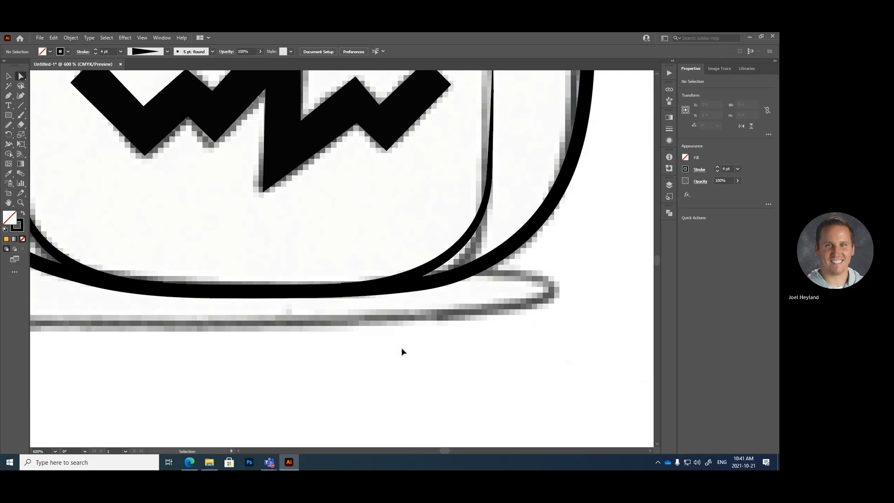
key(ctrl+minus)
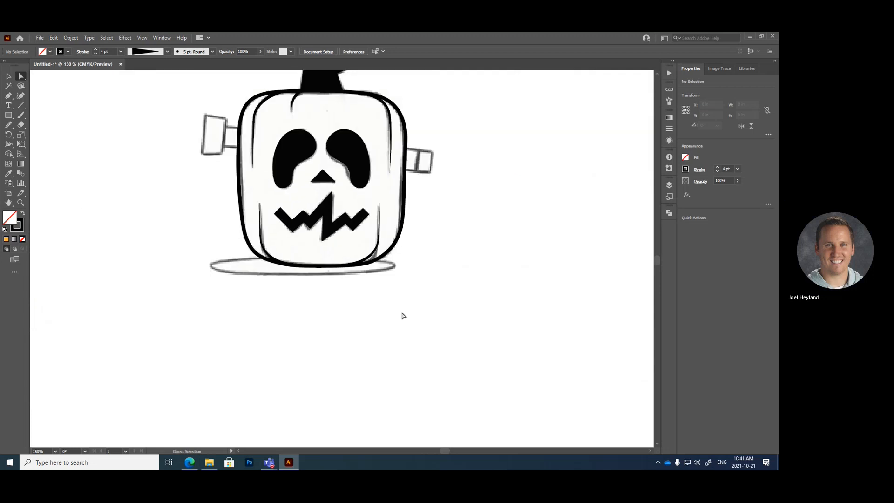
scroll(399, 291, up, 2)
scroll(399, 289, down, 1)
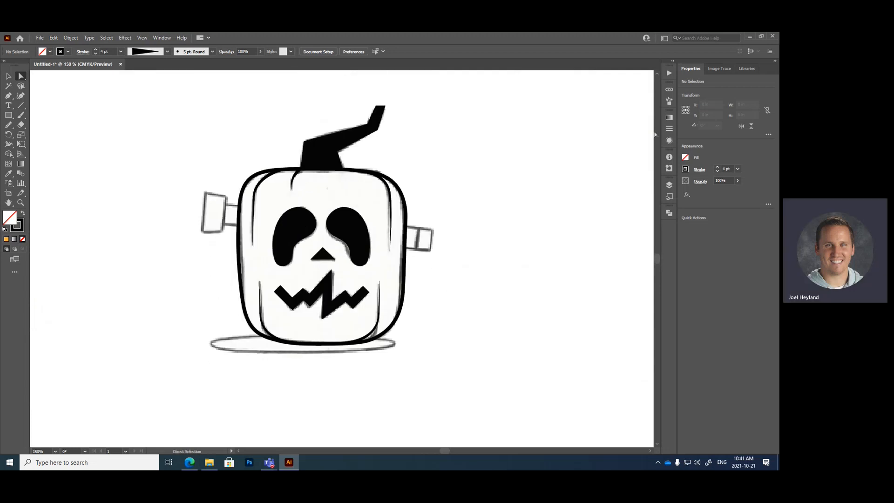
click(670, 184)
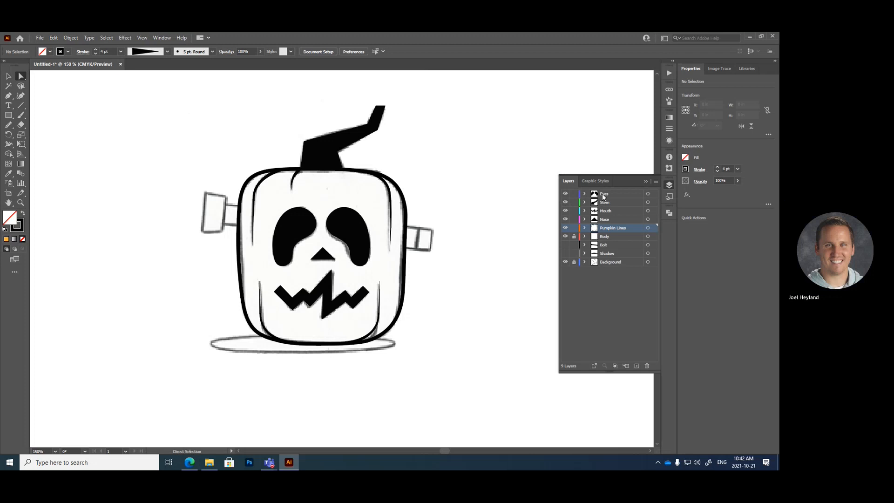
click(566, 245)
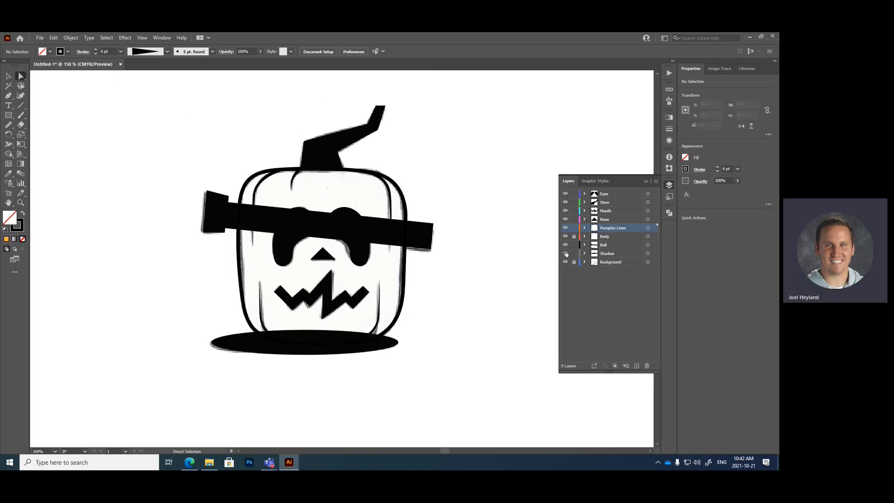
click(565, 253)
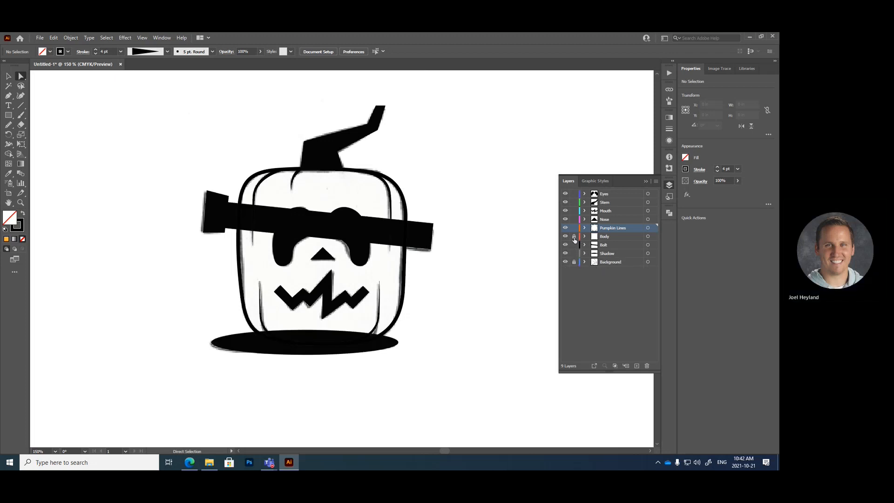
Unlock the Body layer and fill the pumpkin body shape with the orange EA8807.
click(337, 181)
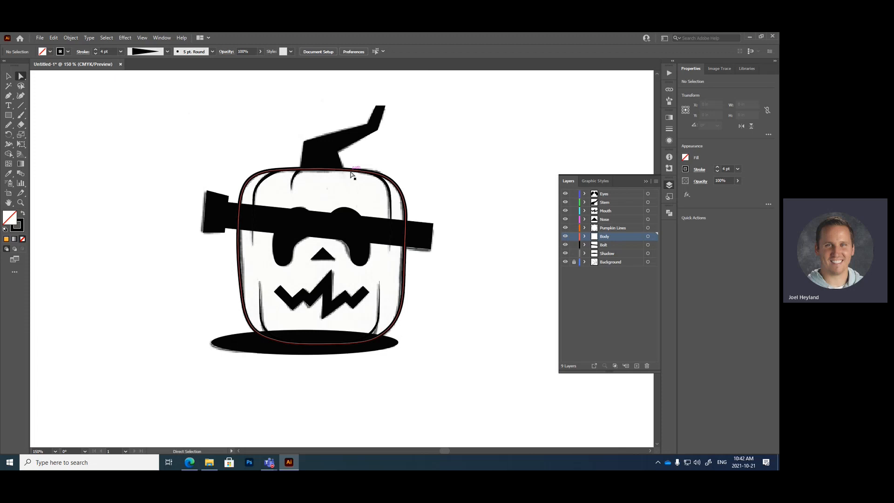
click(9, 76)
click(277, 175)
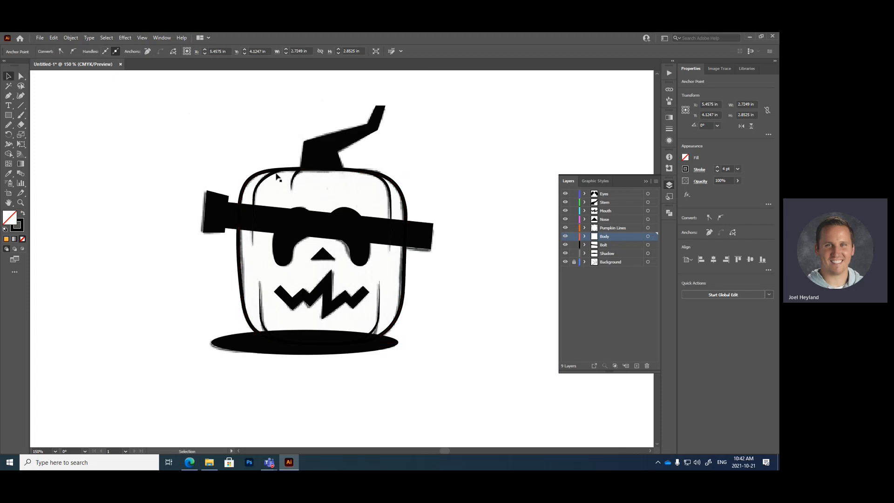
click(266, 172)
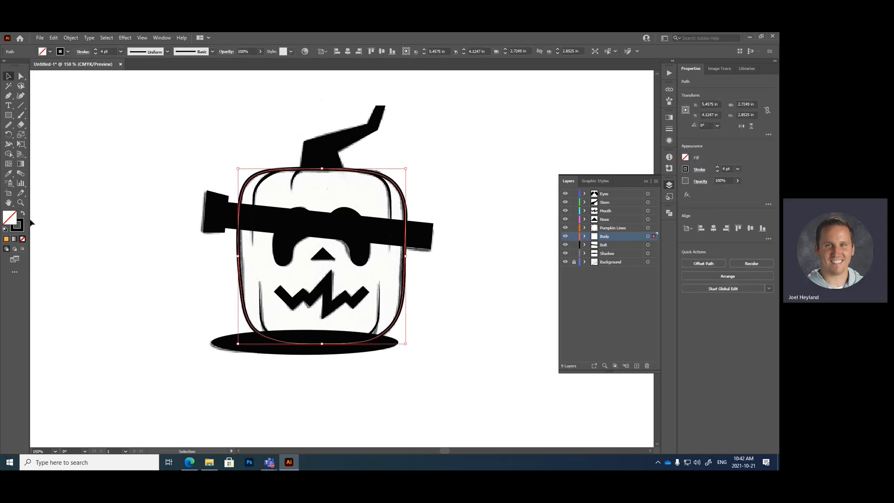
click(49, 51)
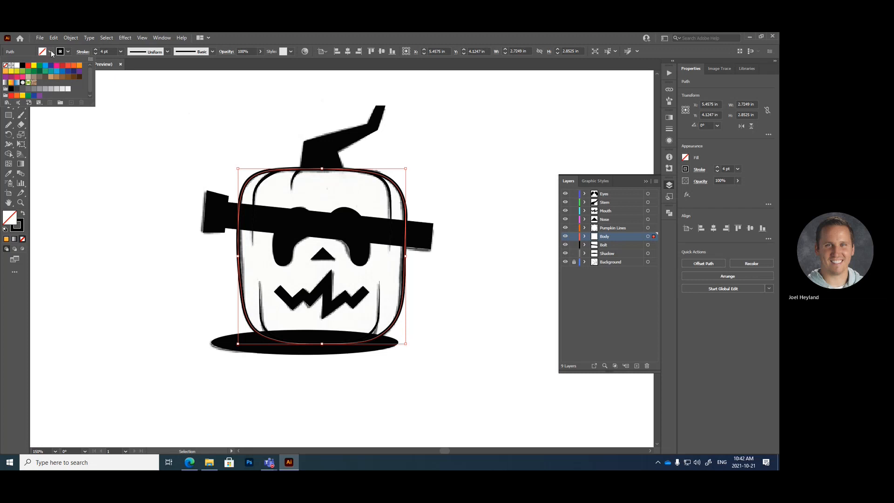
click(6, 71)
double_click(10, 217)
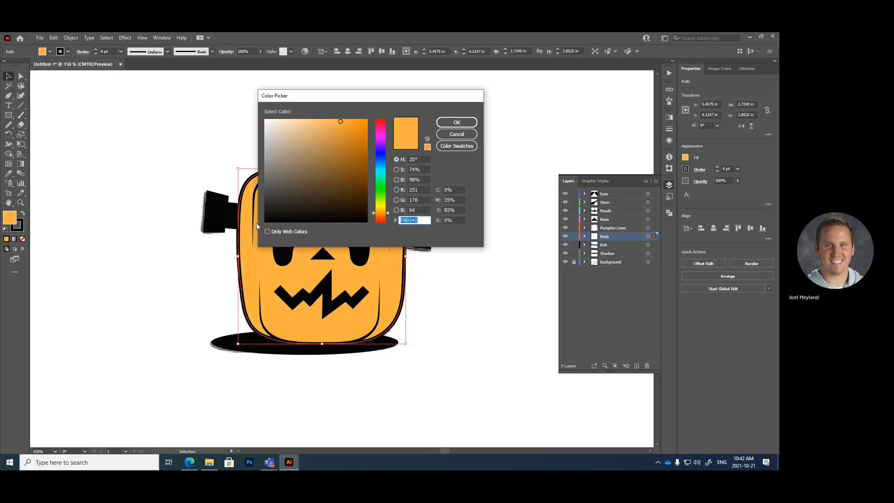
click(367, 126)
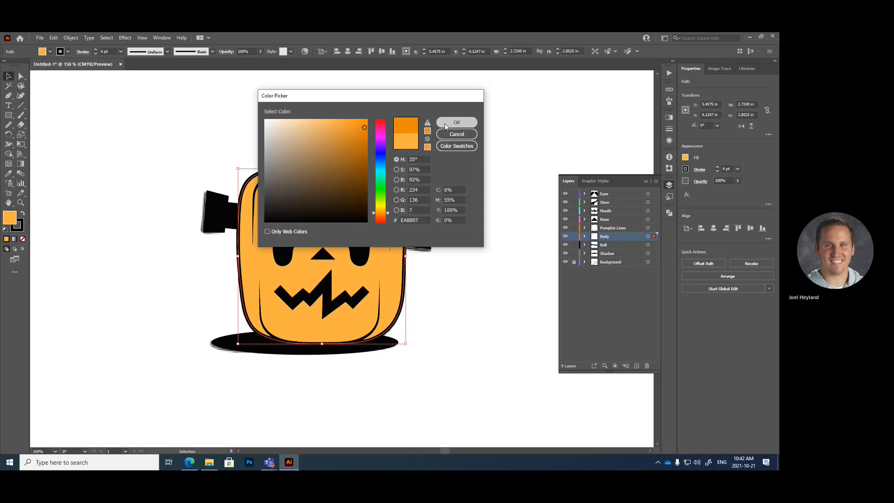
click(457, 122)
click(500, 155)
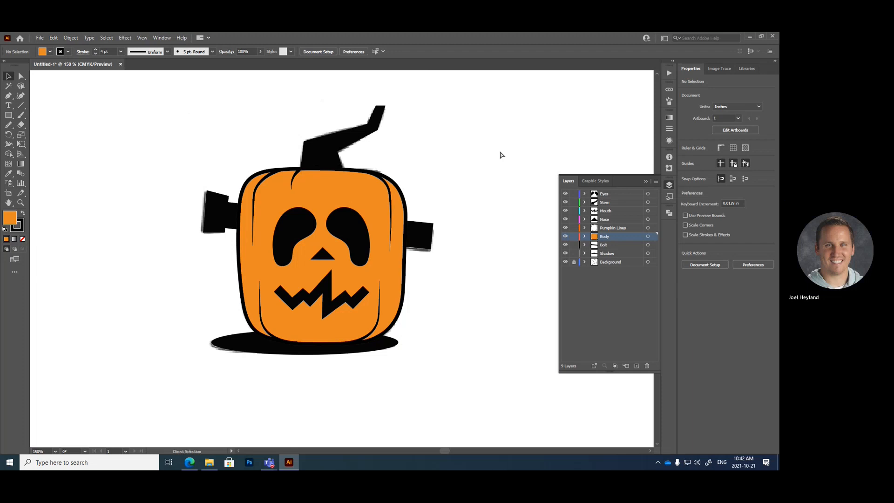
key(ctrl+minus)
key(ctrl+minus)
key(ctrl+minus)
key(ctrl+plus)
key(ctrl+plus)
key(ctrl+plus)
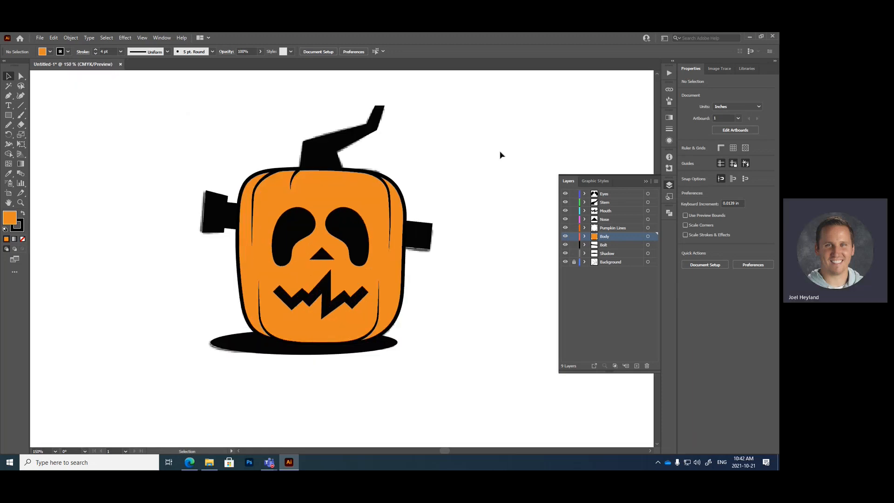
scroll(501, 159, up, 1)
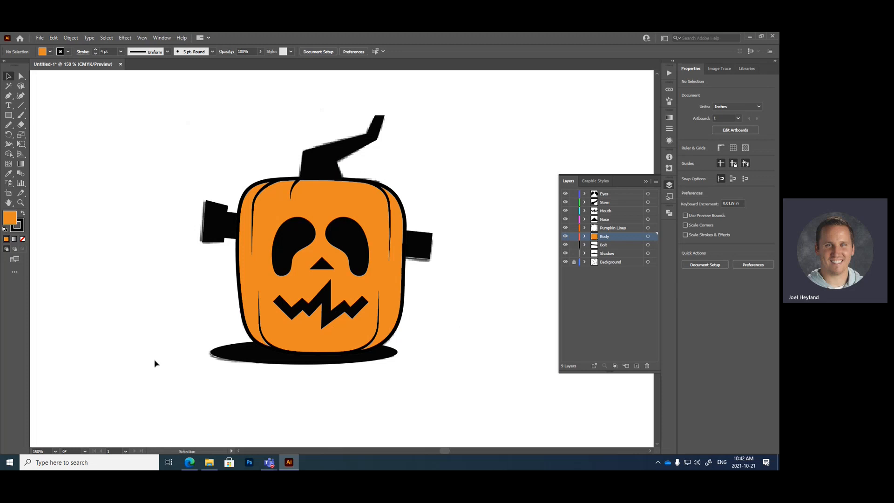
click(21, 76)
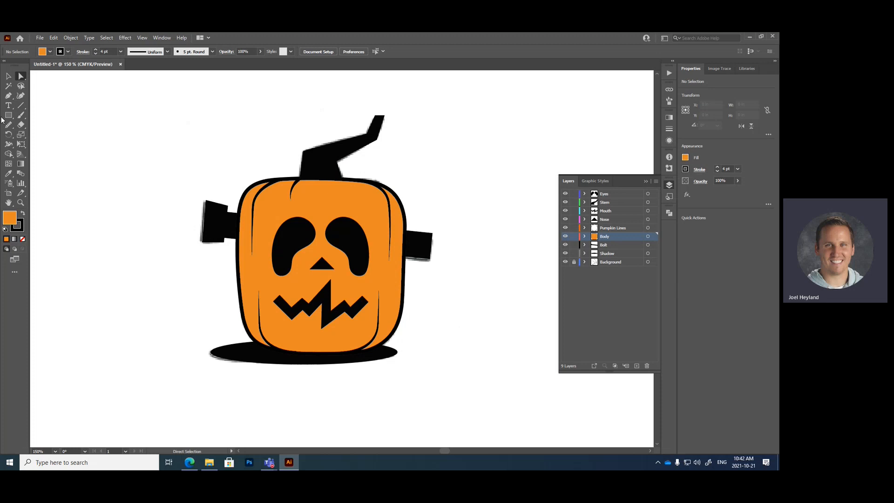
click(8, 76)
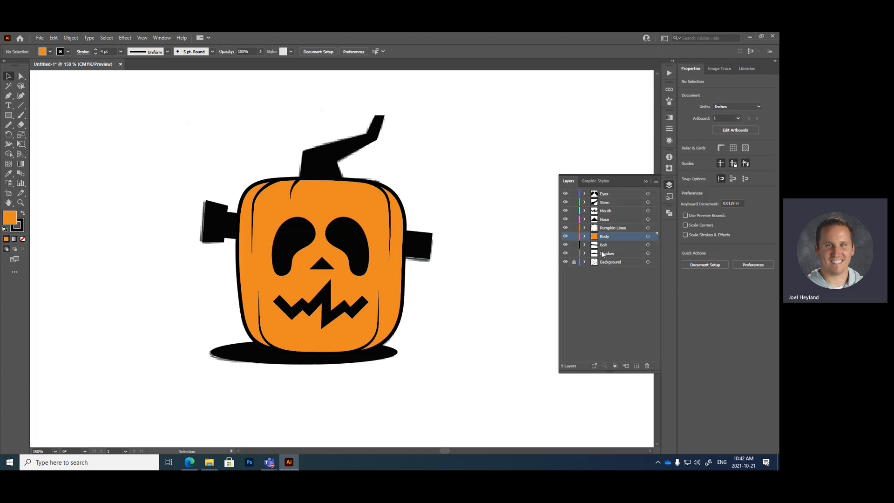
Set the pumpkin body outline's stroke weight to 5 pt.
click(261, 191)
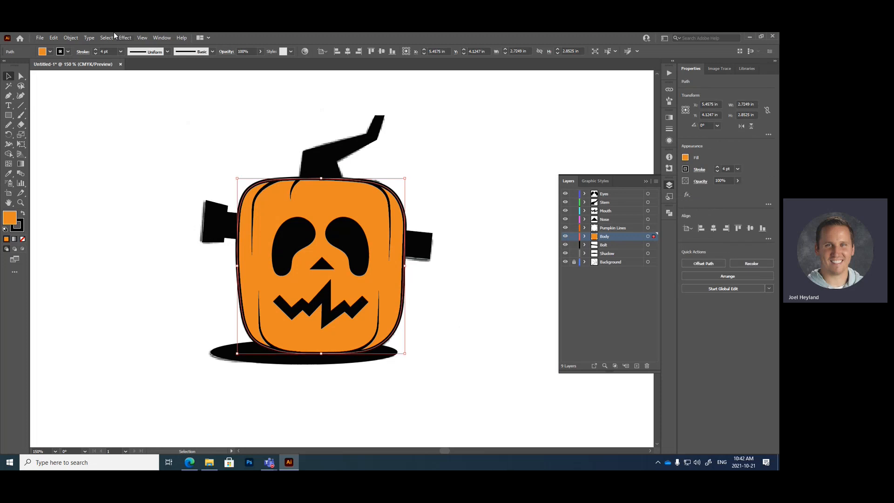
click(96, 50)
click(480, 313)
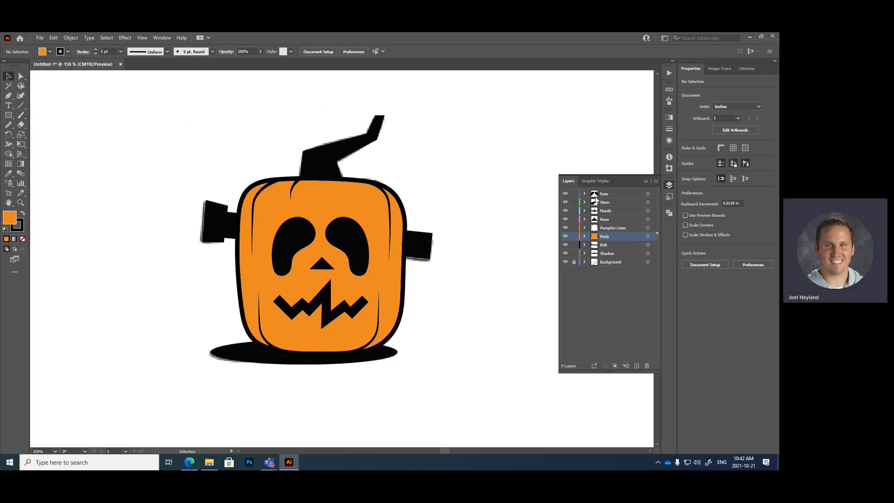
Add a new layer above Eyes and name it Highlight.
click(598, 196)
click(637, 365)
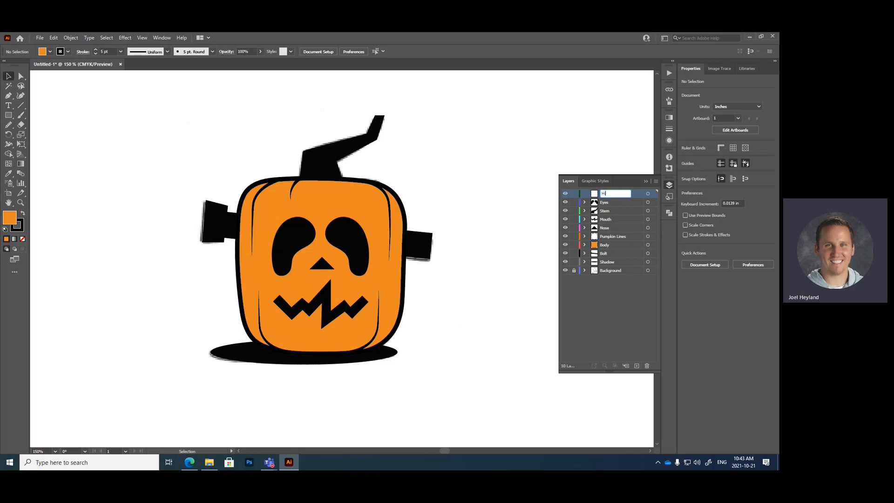
text(Highlight)
key(Return)
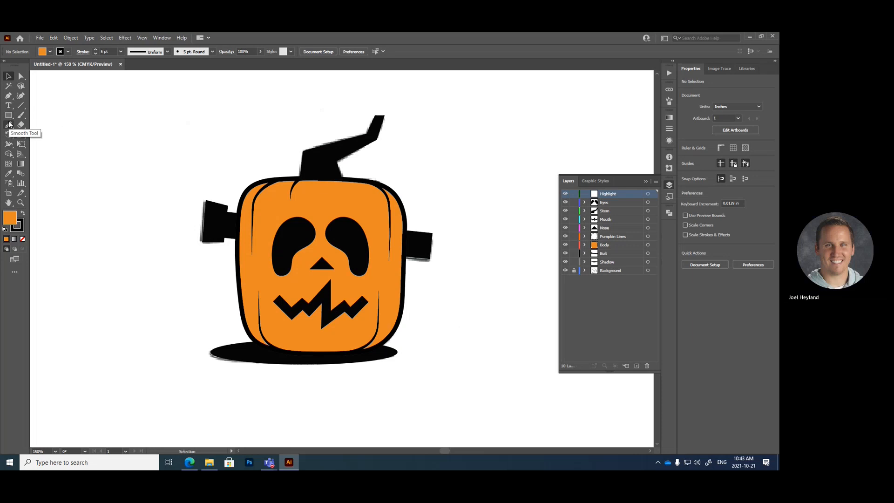
Sketch a small closed oval about 0.63 by 0.42 in with the Pencil tool in the empty area beside the stem.
click(10, 124)
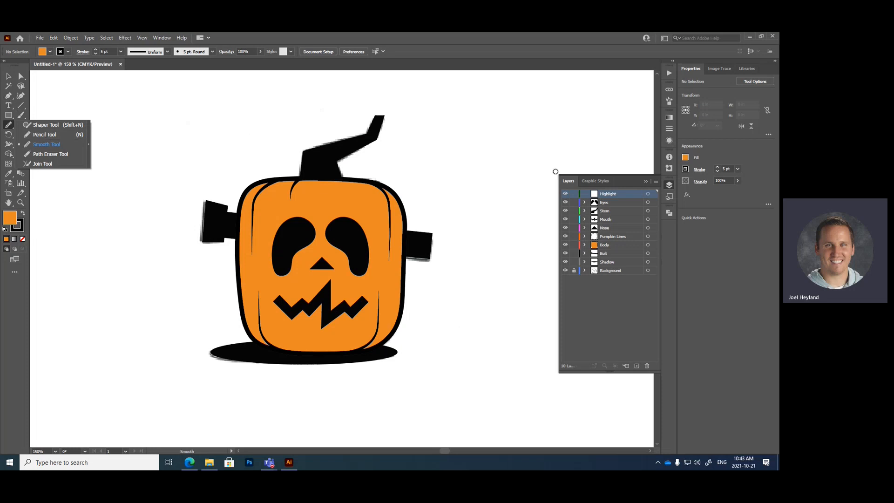
click(61, 134)
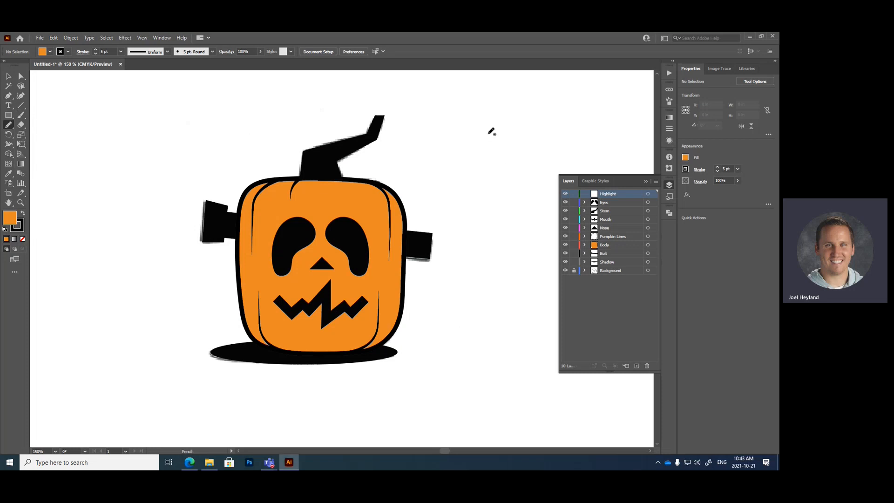
mouse_move(491, 131)
mouse_down()
mouse_move(470, 143)
mouse_move(491, 155)
mouse_move(507, 148)
mouse_move(507, 136)
mouse_move(491, 131)
mouse_up()
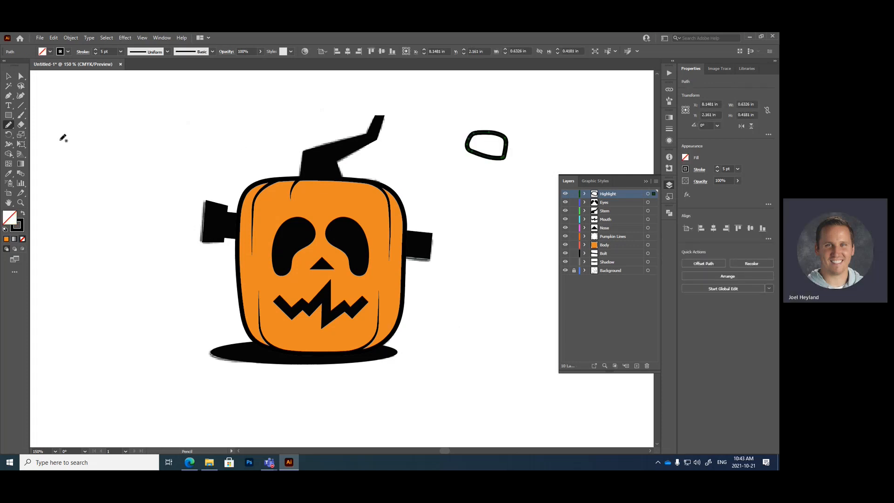
Smooth the freehand oval's outline with the Smooth tool until its corners are evenly rounded.
drag(7, 126, 37, 144)
mouse_move(487, 153)
mouse_down()
mouse_move(512, 160)
mouse_move(467, 135)
mouse_up()
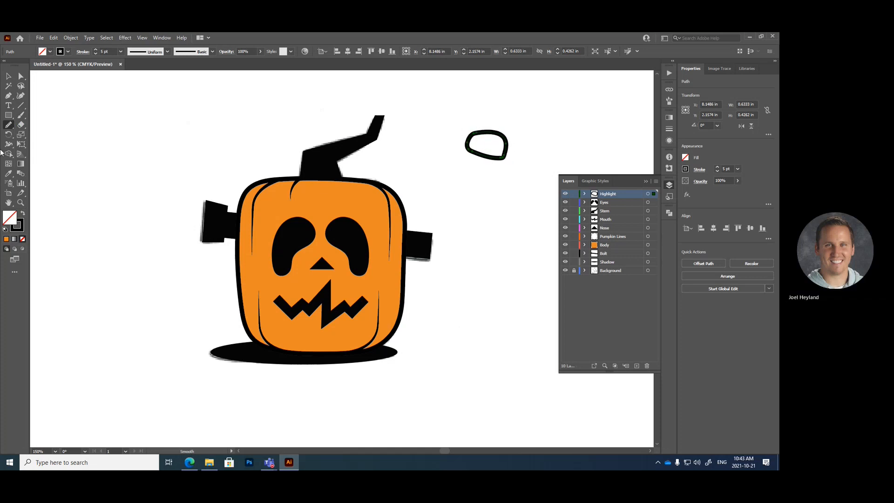
double_click(9, 125)
click(390, 264)
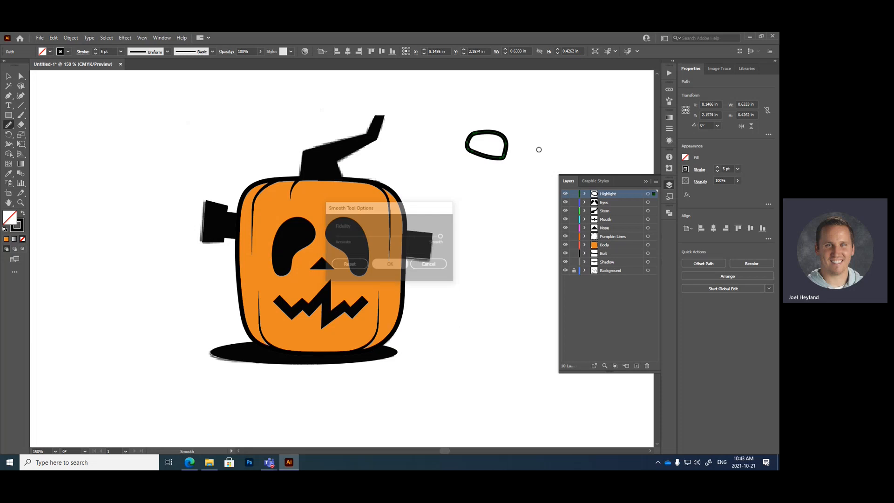
mouse_move(502, 128)
mouse_down()
mouse_move(484, 160)
mouse_move(485, 128)
mouse_move(501, 133)
mouse_move(458, 151)
mouse_up()
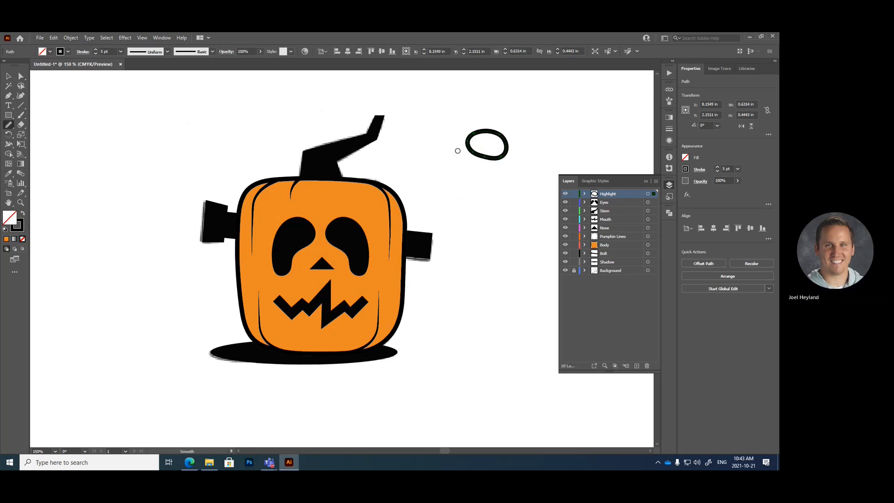
drag(512, 146, 459, 141)
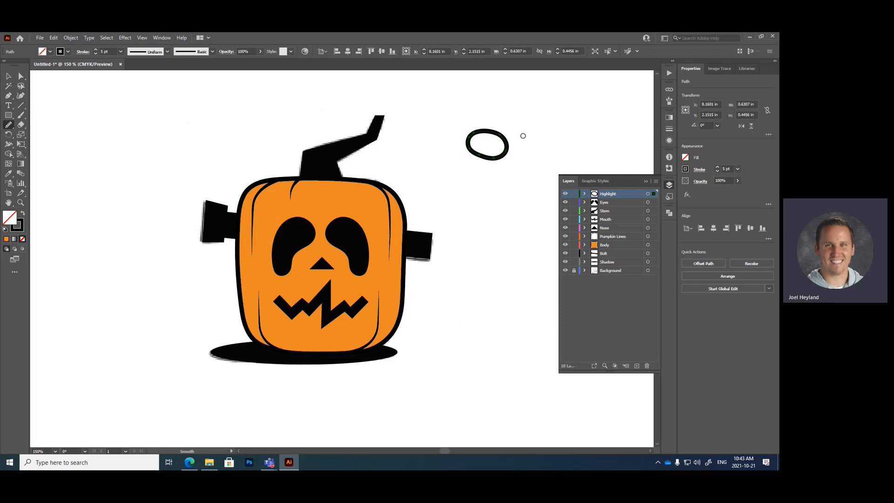
Fit the oval onto the pumpkin body's upper right at about 0.52 by 0.31 in and fill it white FFFFFF without a stroke.
click(9, 76)
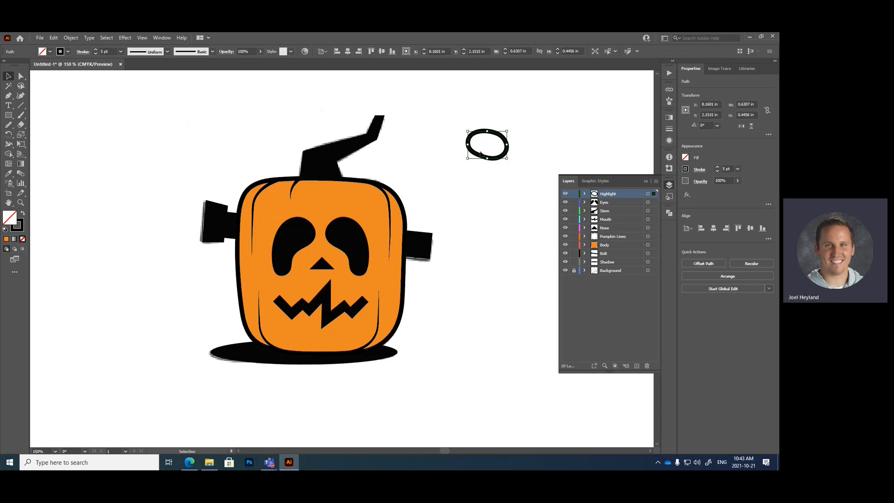
mouse_move(494, 159)
mouse_down()
mouse_move(419, 196)
mouse_move(384, 228)
mouse_move(385, 206)
mouse_up()
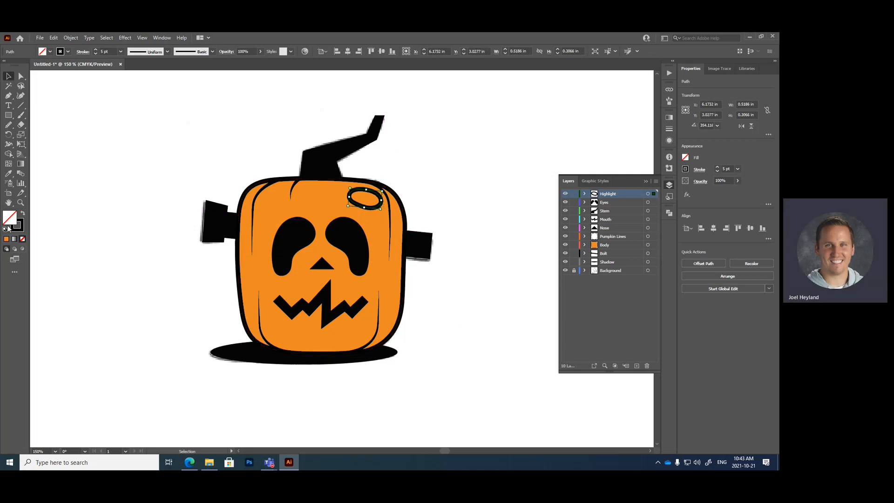
click(23, 213)
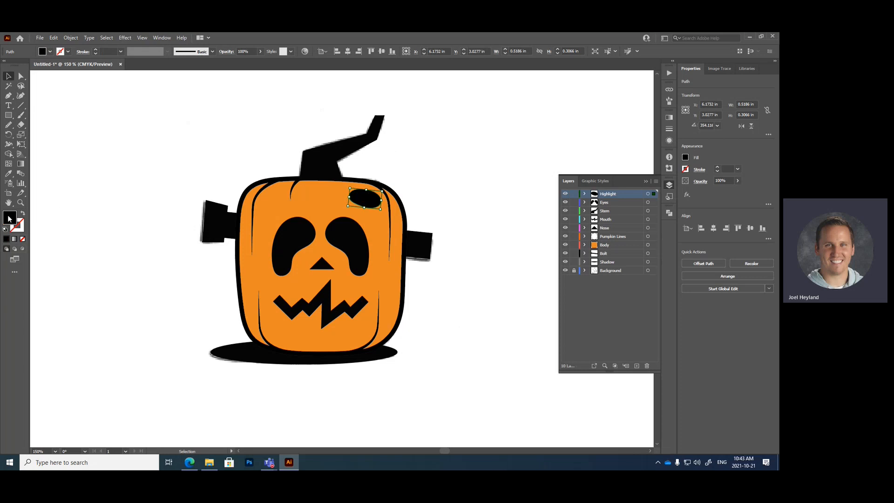
double_click(9, 219)
drag(285, 146, 259, 118)
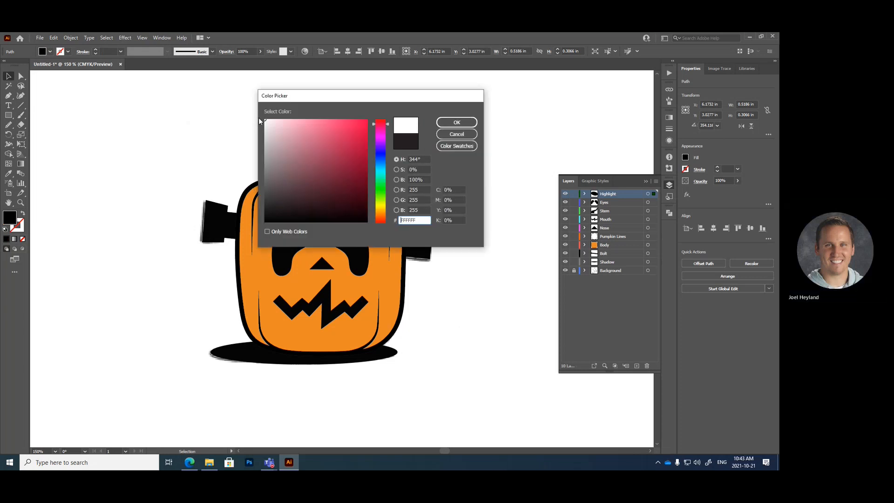
click(456, 122)
mouse_move(366, 200)
mouse_down()
mouse_move(371, 192)
mouse_move(370, 203)
mouse_up()
click(480, 200)
scroll(529, 293, down, 2)
scroll(465, 284, up, 3)
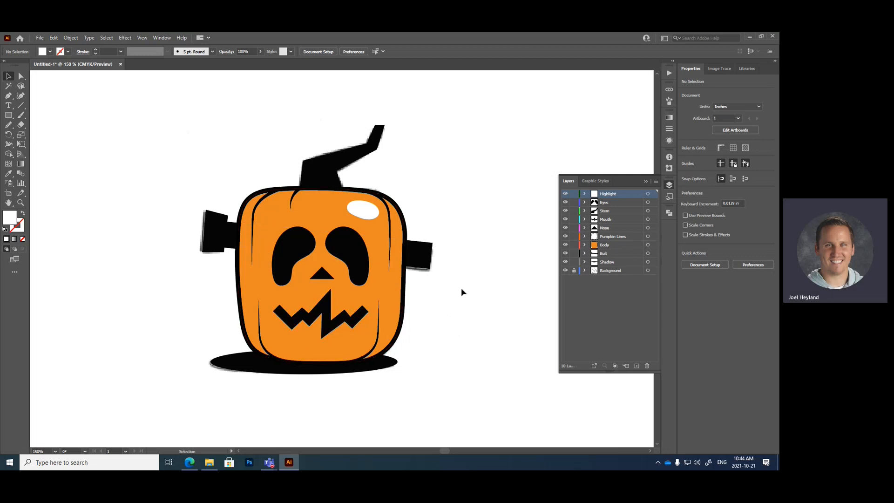
Align the stroke of the pumpkin body on the Body layer to the outside of its path.
click(597, 247)
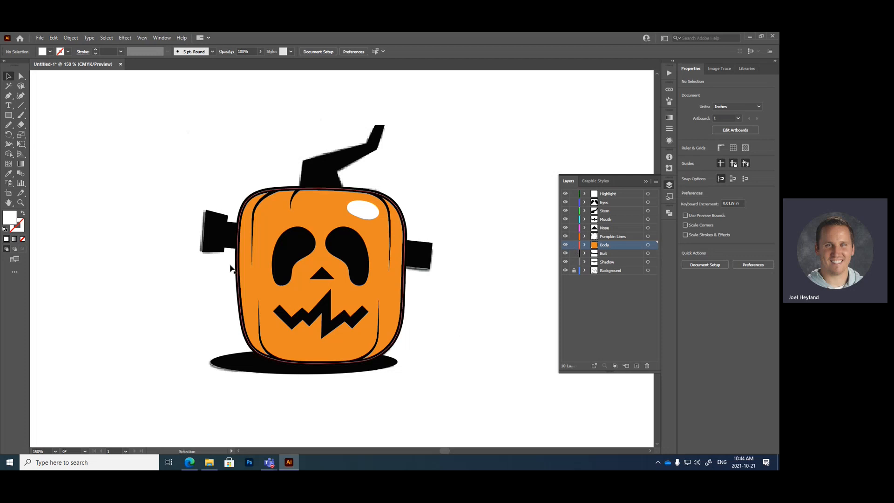
click(248, 280)
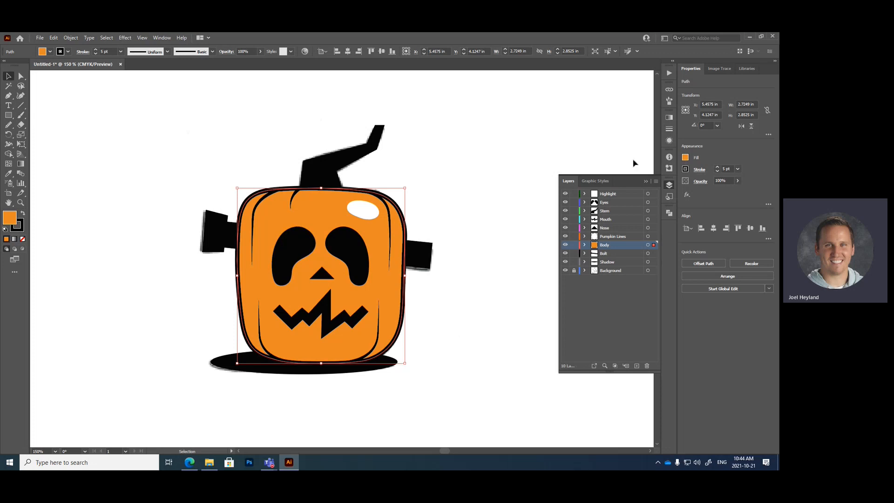
click(161, 38)
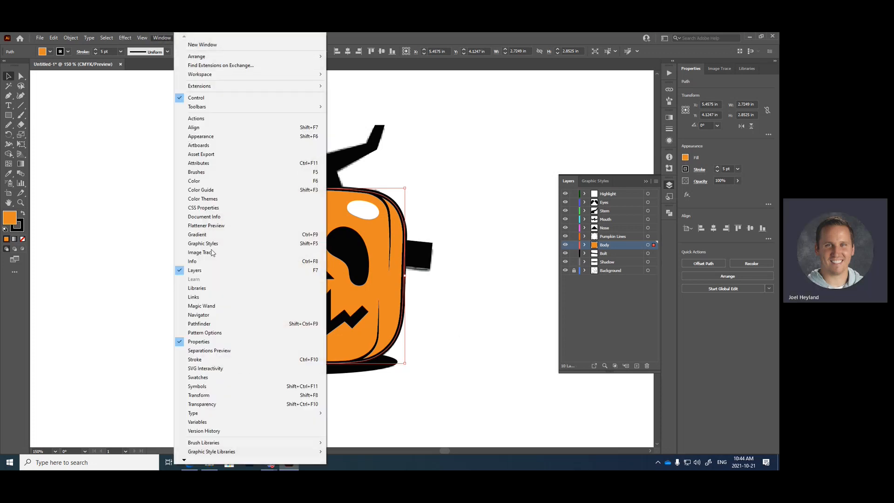
click(200, 359)
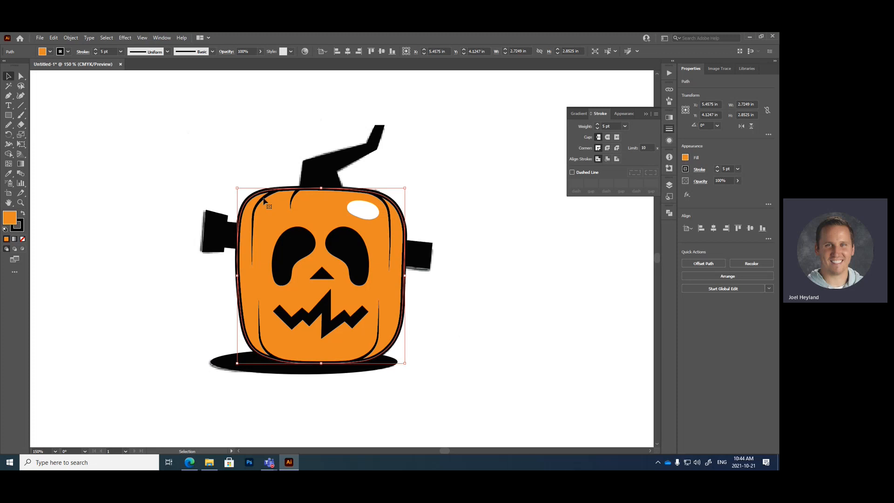
click(616, 159)
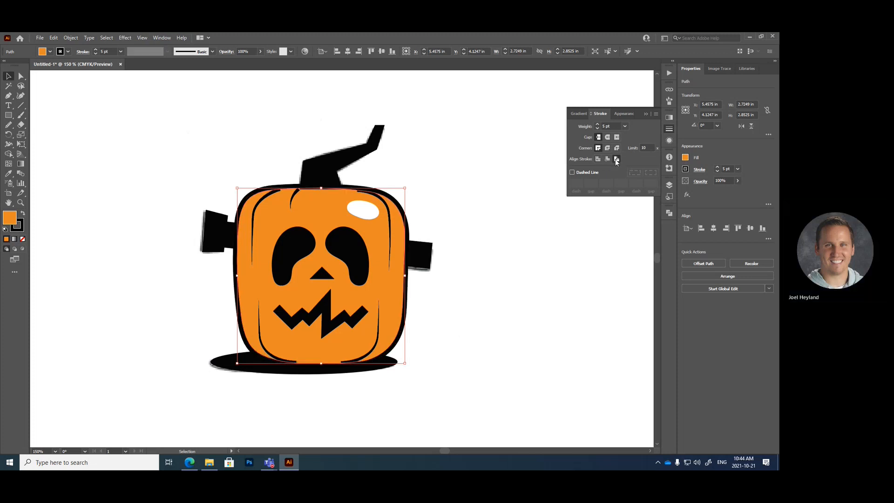
click(548, 199)
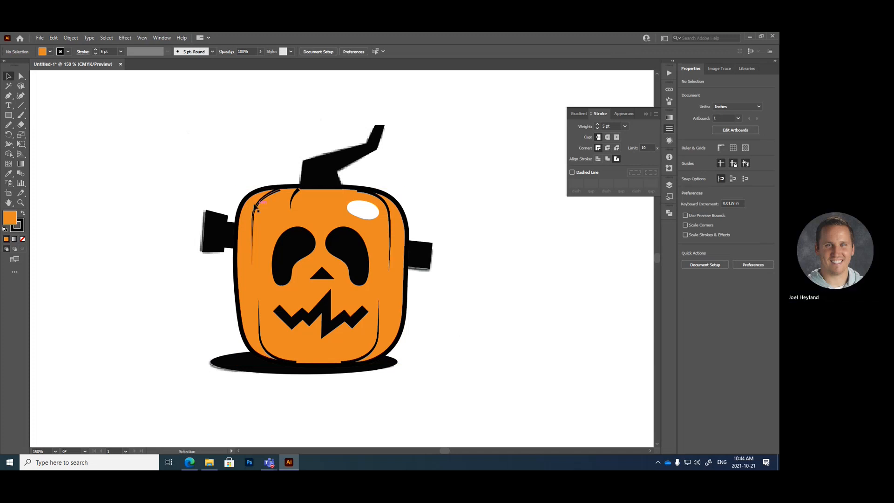
Copy the pumpkin body shape and paste the duplicate in place over the original.
click(247, 200)
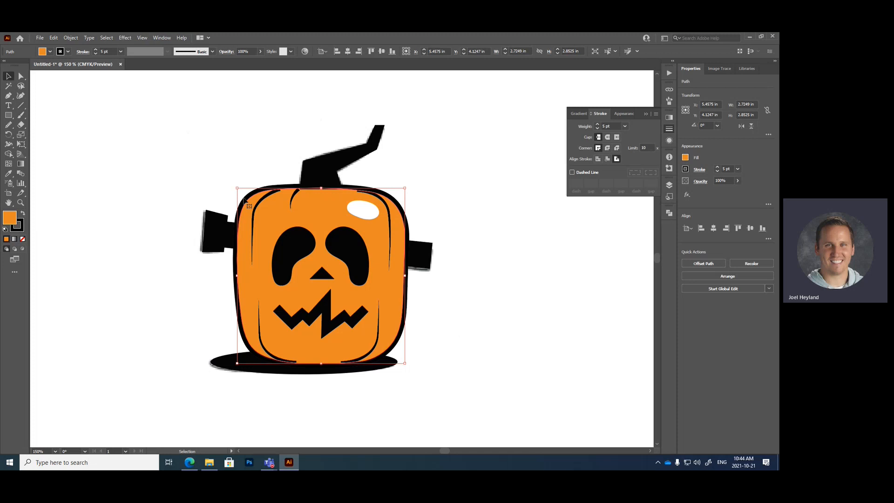
right_click(245, 200)
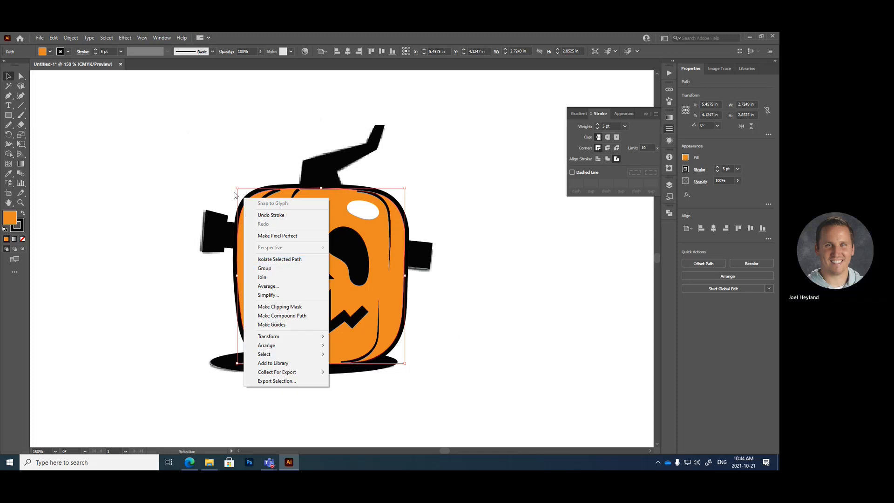
key(Escape)
click(55, 37)
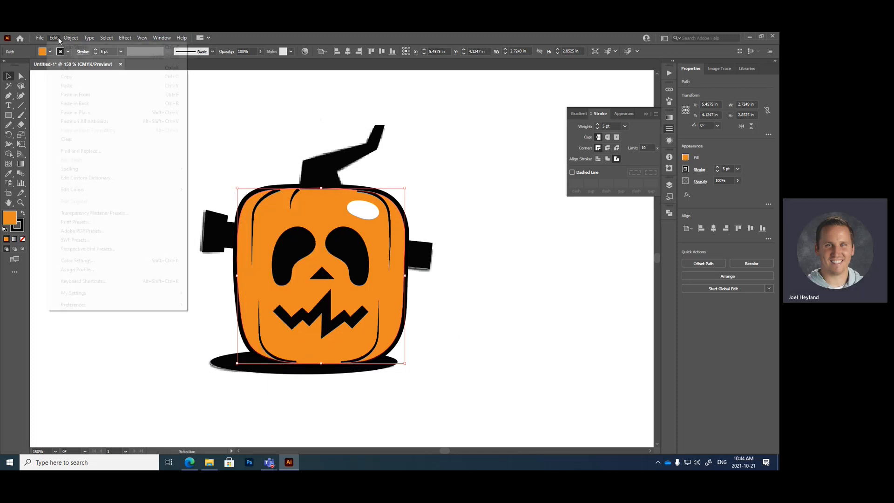
click(66, 78)
click(104, 135)
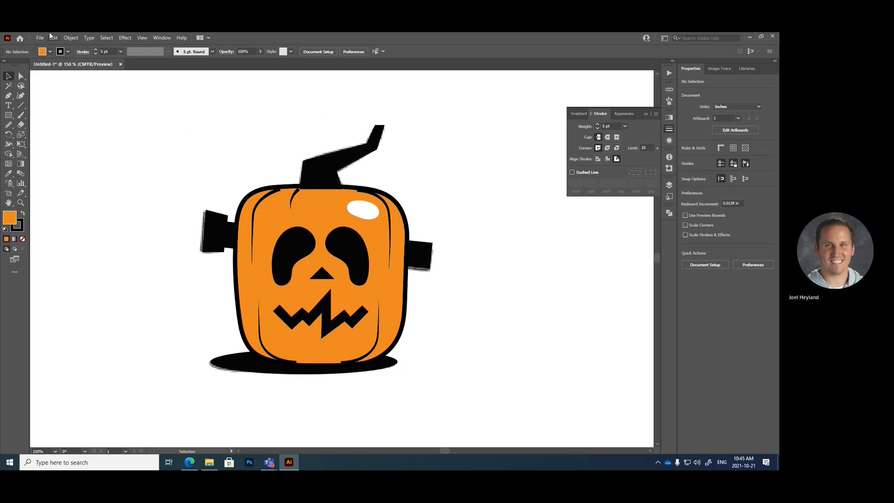
click(53, 37)
click(88, 112)
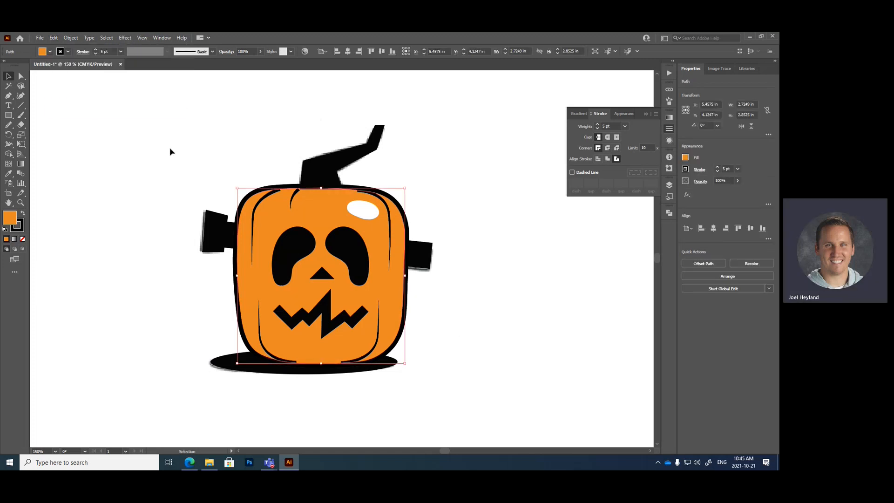
drag(303, 212, 535, 215)
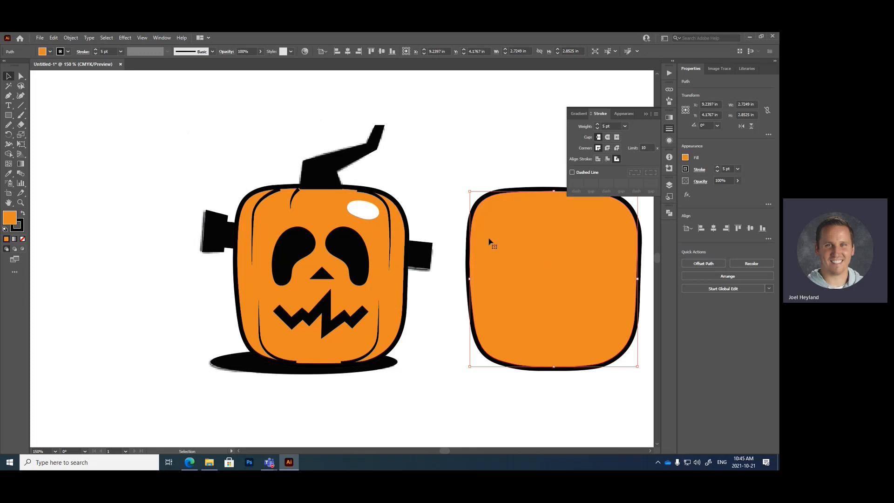
key(ctrl+z)
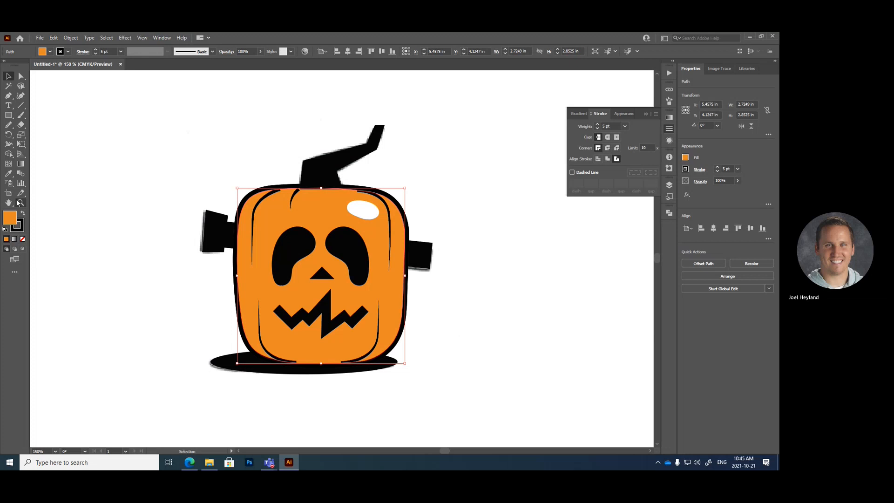
Remove the stroke from the duplicated body shape, keeping it in place over the original.
click(21, 230)
click(22, 238)
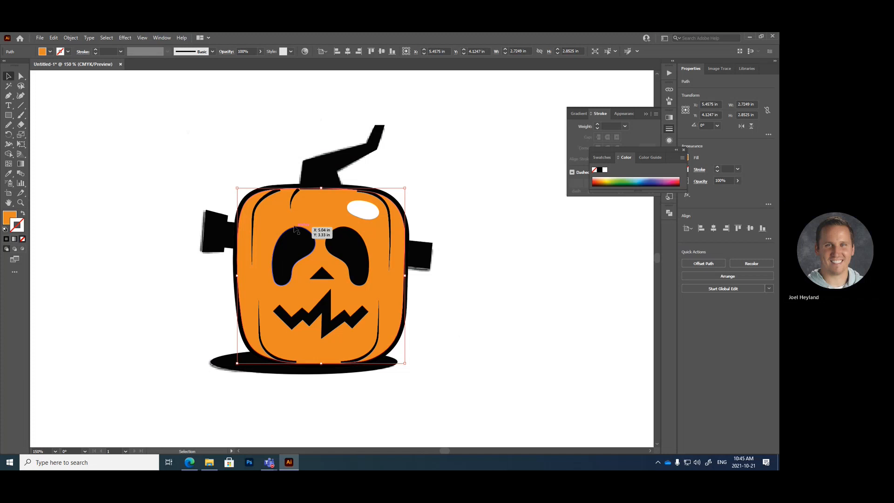
drag(279, 224, 450, 179)
key(ctrl+z)
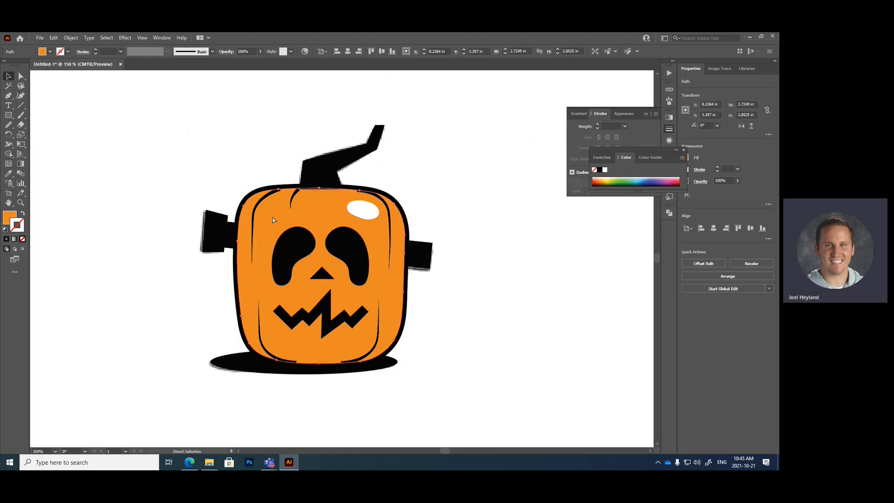
click(275, 197)
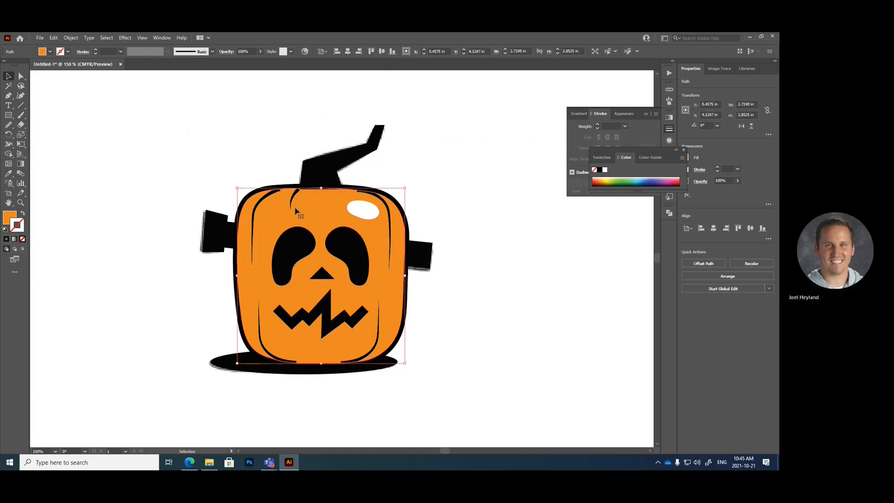
Fill the duplicated body shape with a darker brownish orange.
double_click(10, 217)
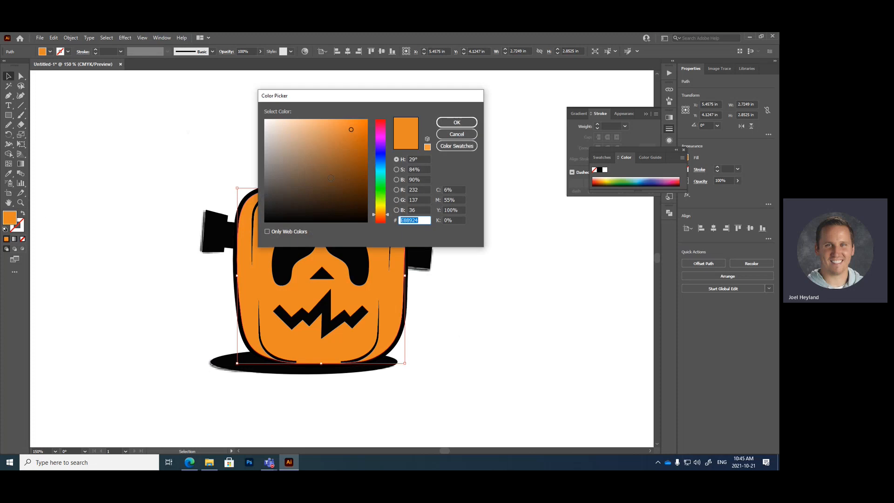
drag(283, 170, 336, 162)
click(441, 124)
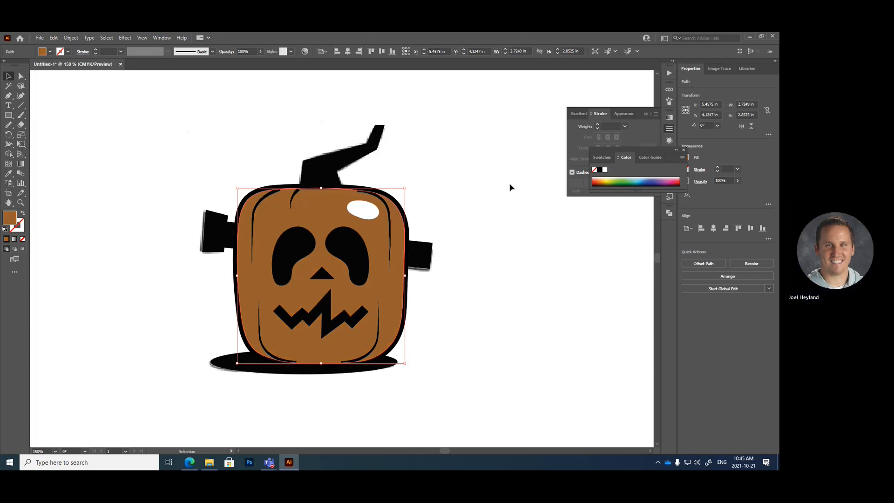
click(509, 187)
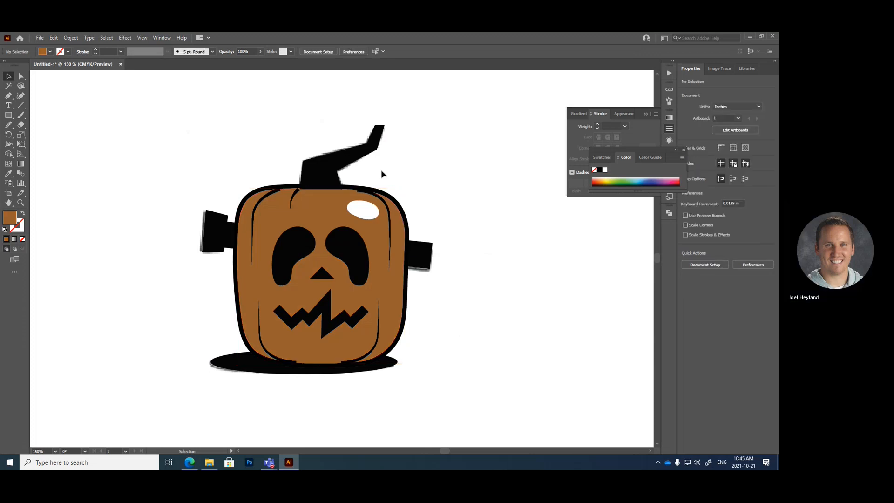
Draw a closed Pen shape covering the pumpkin except a strip along its left and bottom edges, with a curved lower boundary.
click(9, 96)
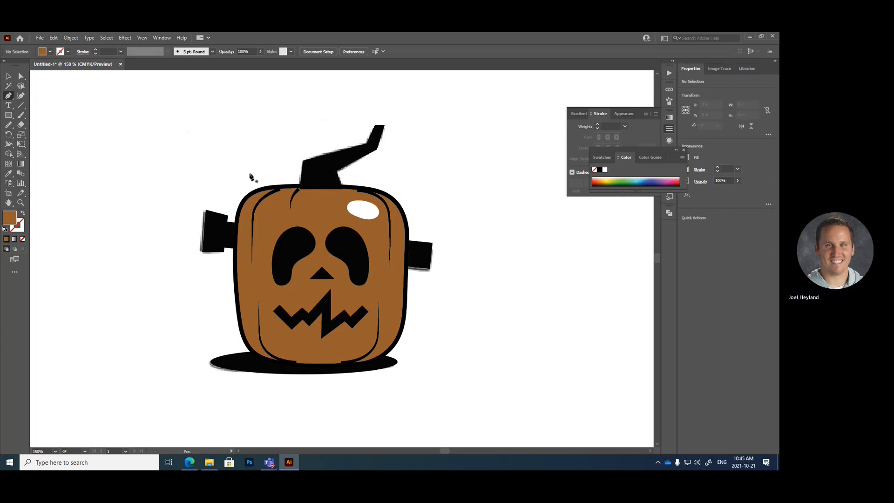
click(250, 175)
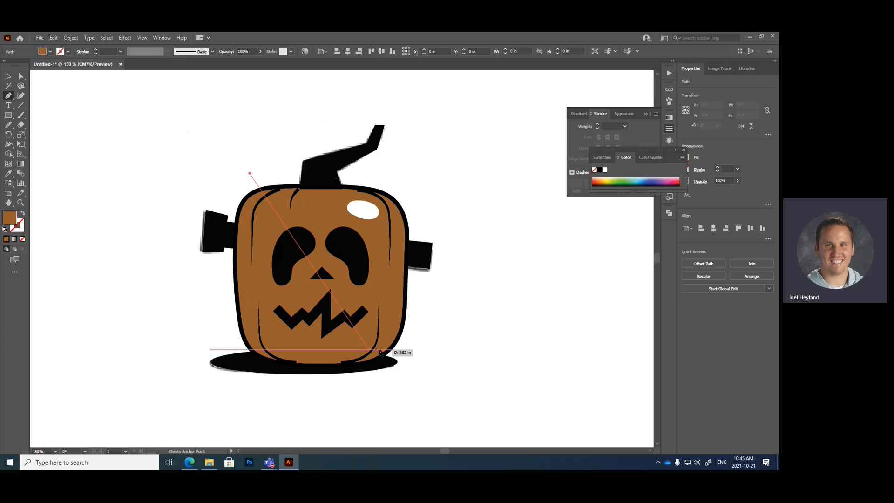
drag(449, 325, 629, 274)
key(ctrl+z)
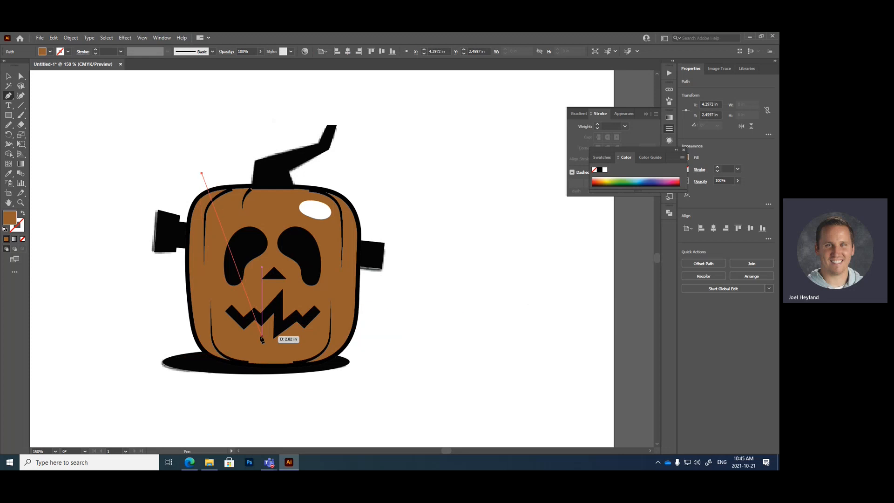
drag(260, 334, 325, 341)
drag(381, 335, 414, 324)
key(ctrl+z)
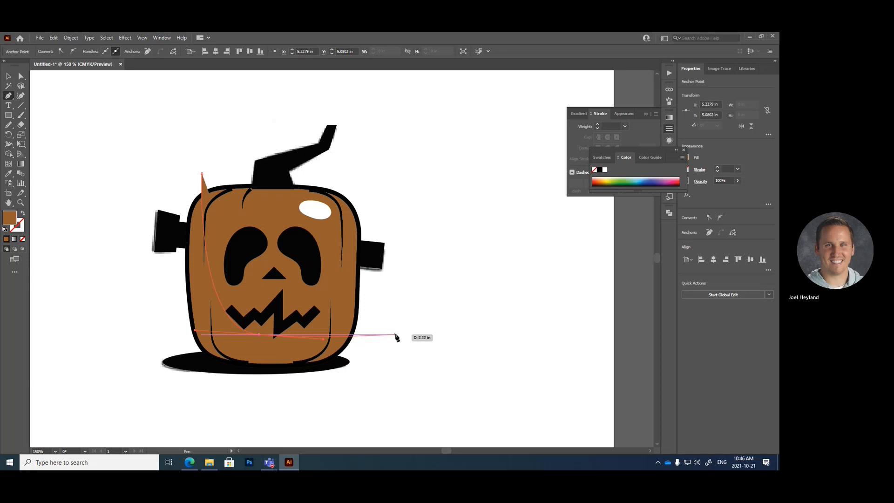
key(ctrl+z)
drag(245, 341, 298, 345)
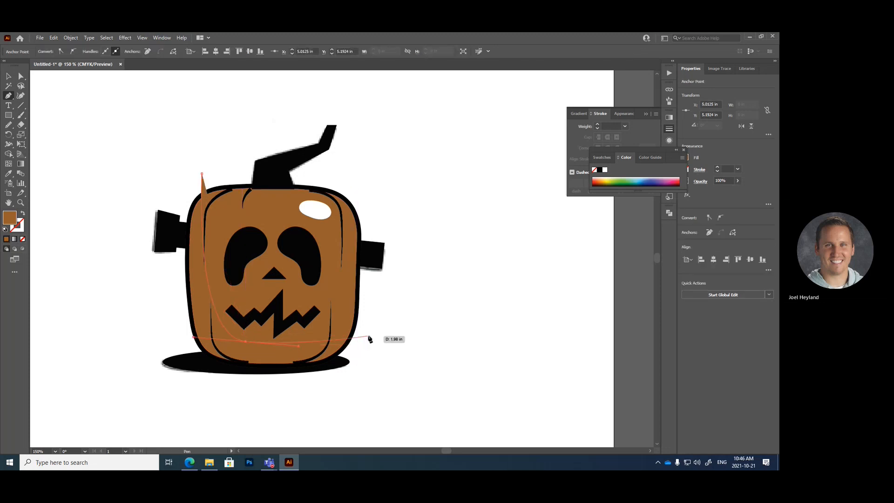
drag(368, 335, 396, 325)
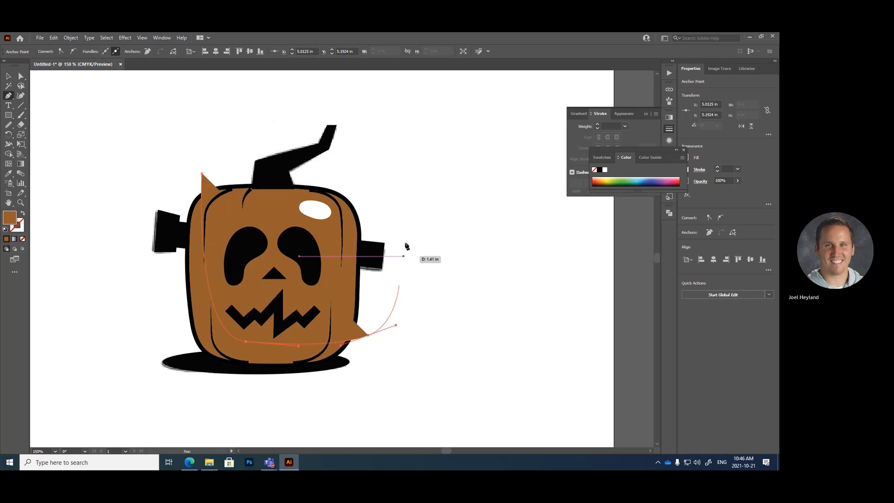
click(415, 168)
click(358, 102)
click(197, 137)
click(202, 174)
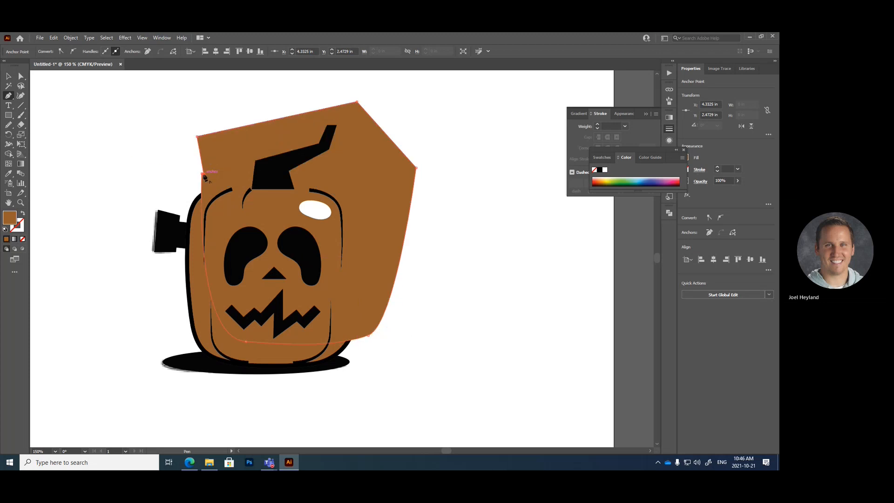
Fill the new cutting shape with teal green #2C9376 to distinguish it from the brown body duplicate.
click(9, 75)
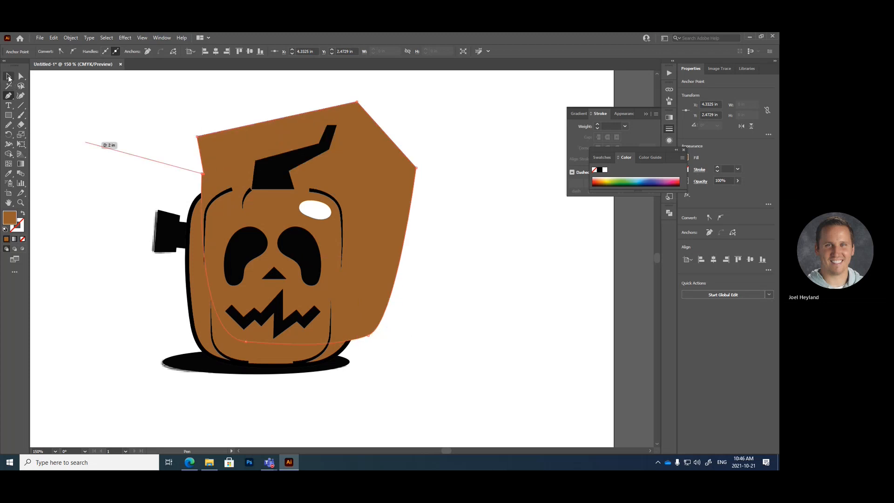
double_click(10, 214)
click(385, 178)
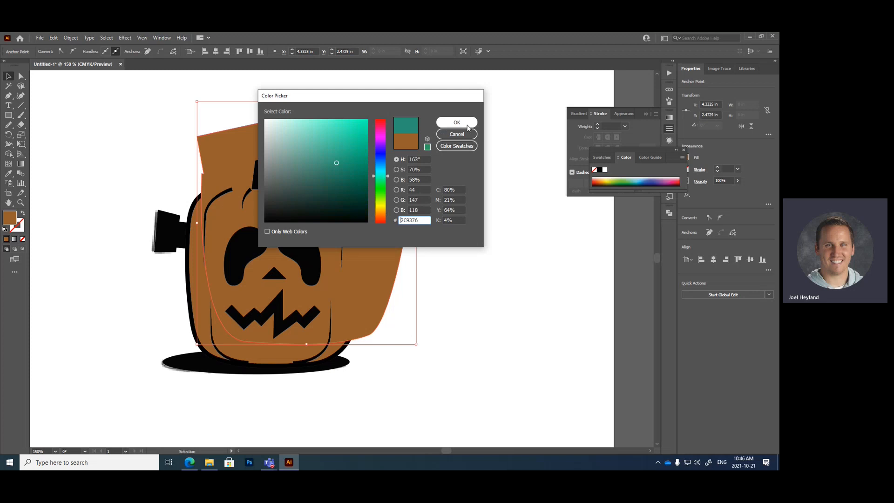
click(456, 122)
click(74, 317)
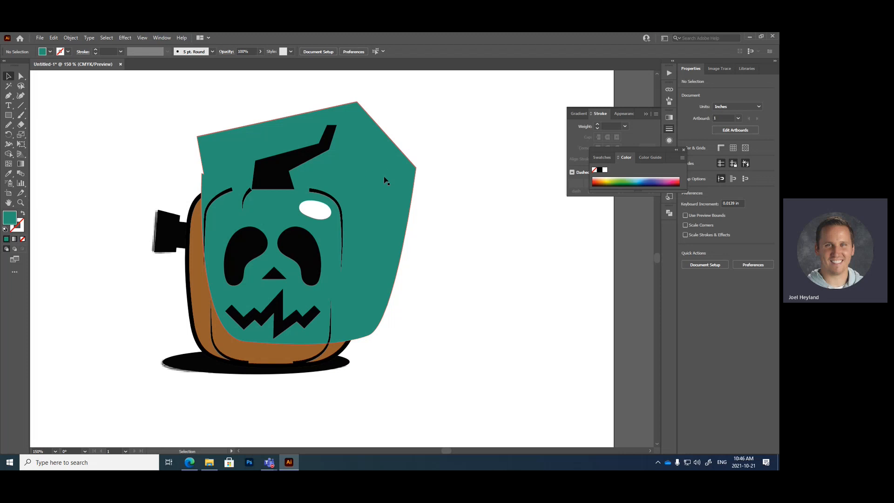
Subtract the teal shape from the brown body duplicate using the Pathfinder's Minus Front, leaving shading along the left and bottom.
click(384, 180)
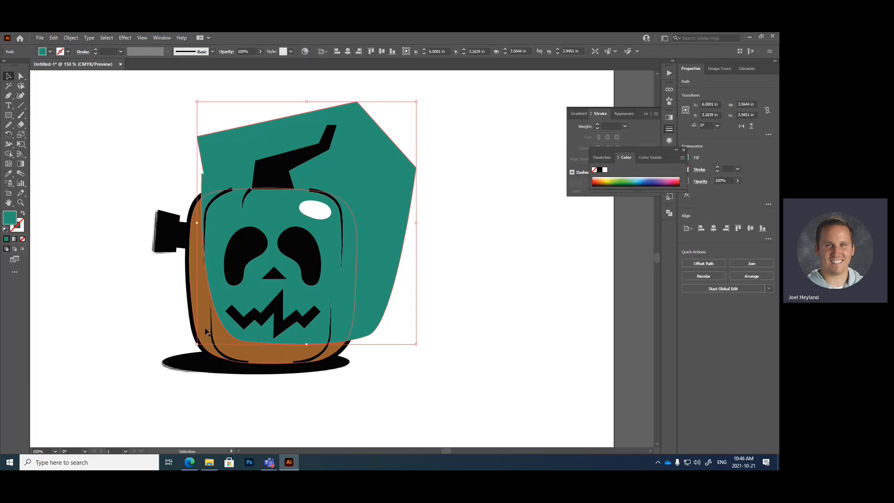
shift+click(192, 288)
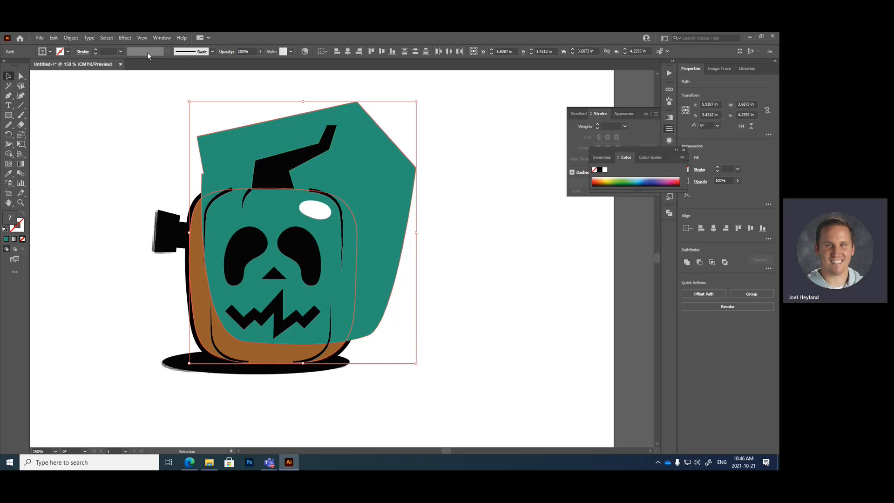
click(157, 38)
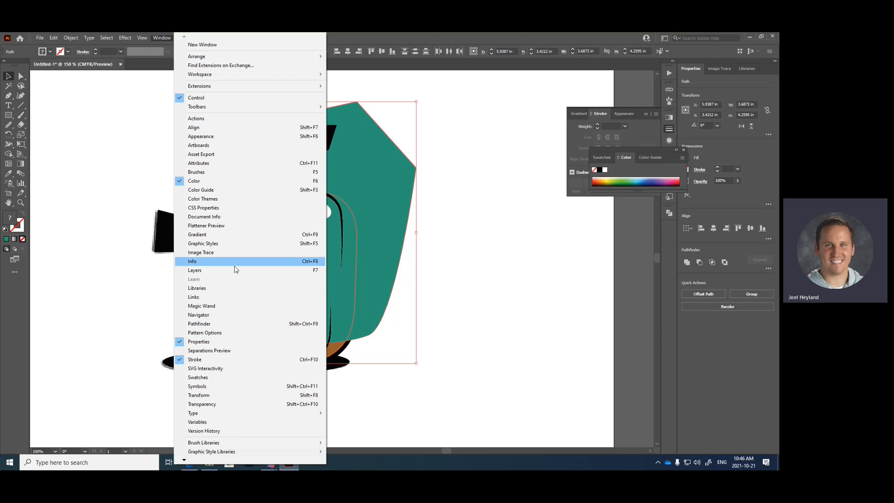
click(200, 323)
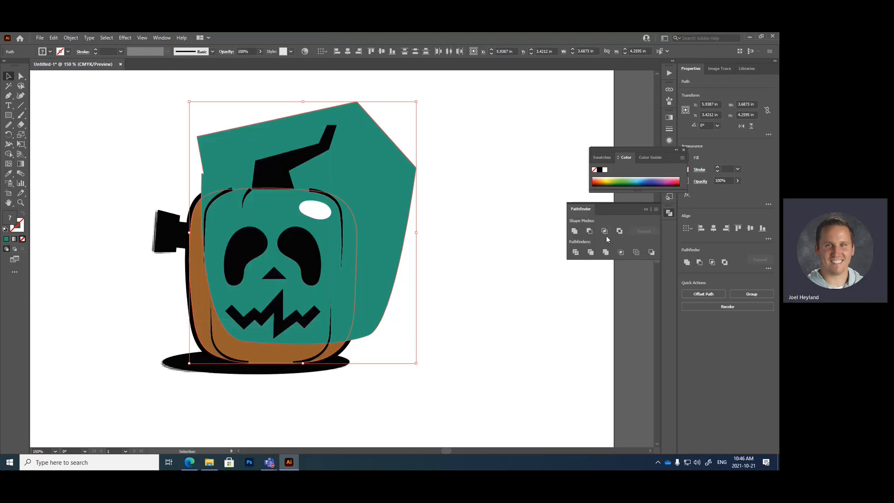
click(590, 231)
click(471, 345)
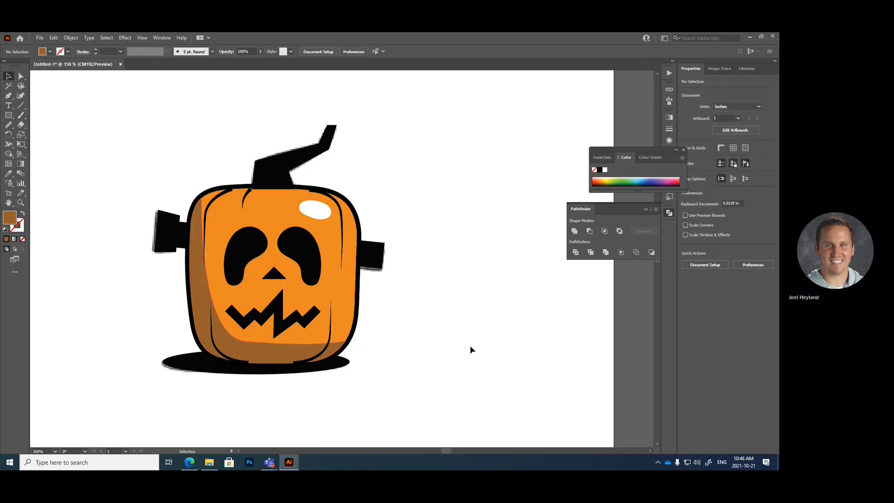
Try moving the brown shading piece off the pumpkin and undo the move.
scroll(447, 333, up, 1)
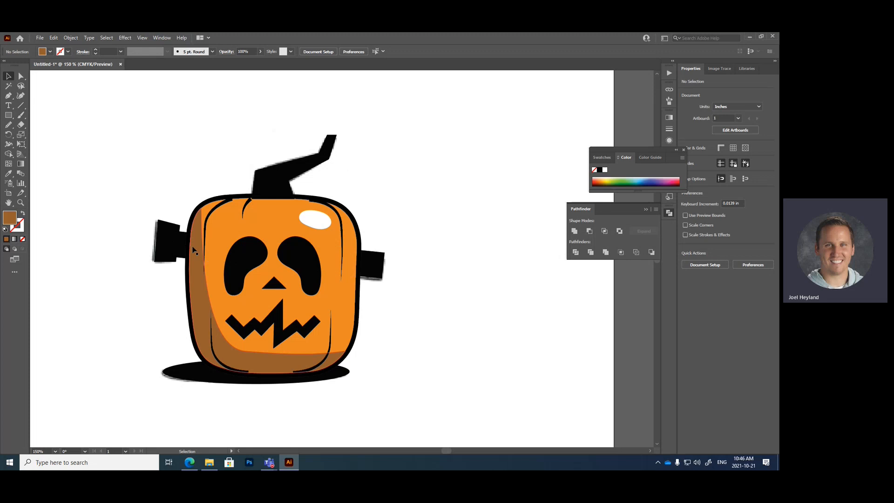
mouse_move(192, 248)
mouse_down()
mouse_move(451, 191)
mouse_move(429, 170)
mouse_up()
key(ctrl+z)
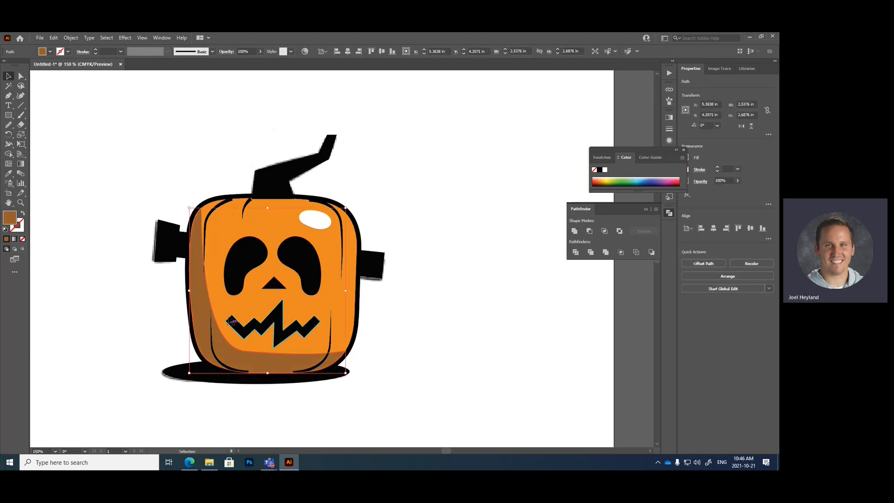
click(478, 375)
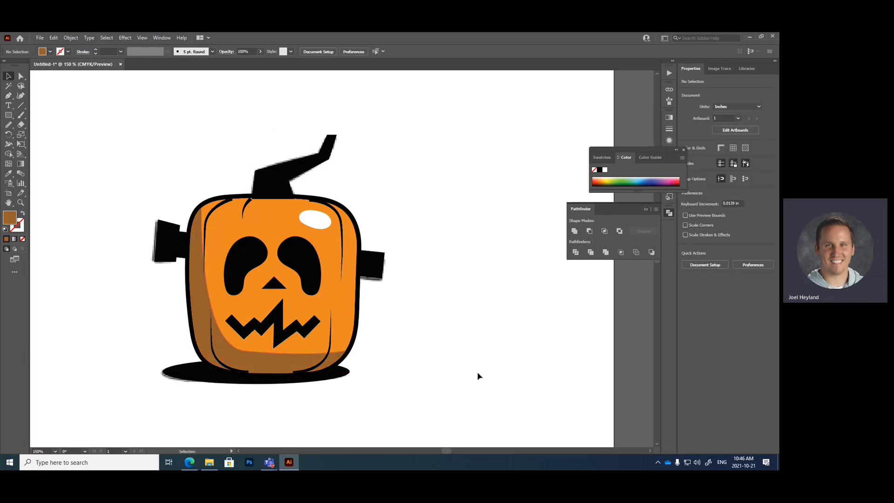
Undo the Minus Front subtraction and delete the teal cutting shape from above the brown body duplicate.
key(a)
click(264, 363)
key(v)
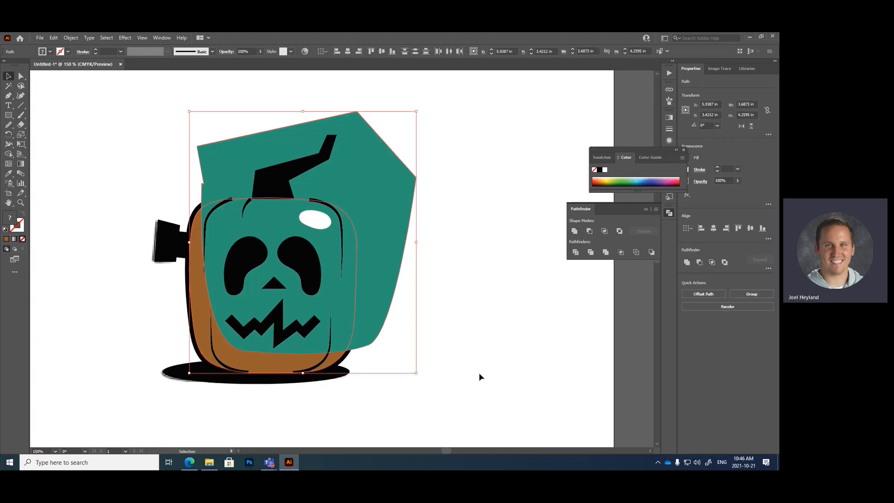
click(479, 376)
click(395, 242)
key(Delete)
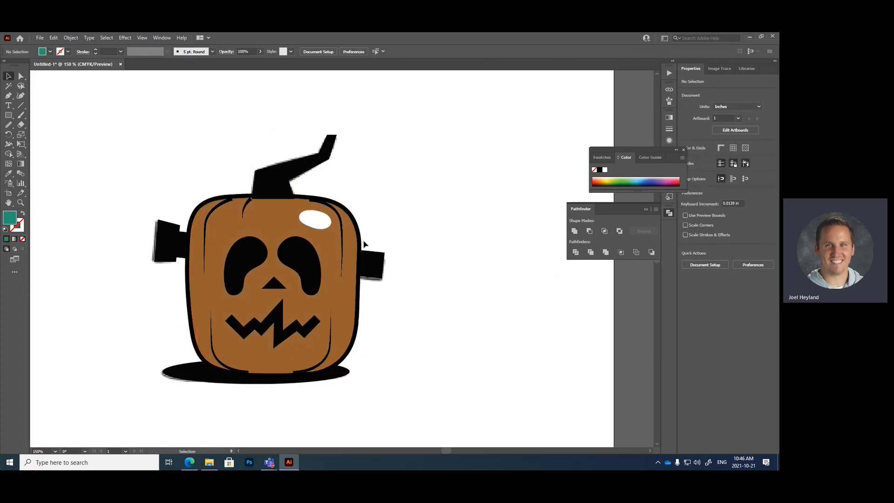
click(8, 96)
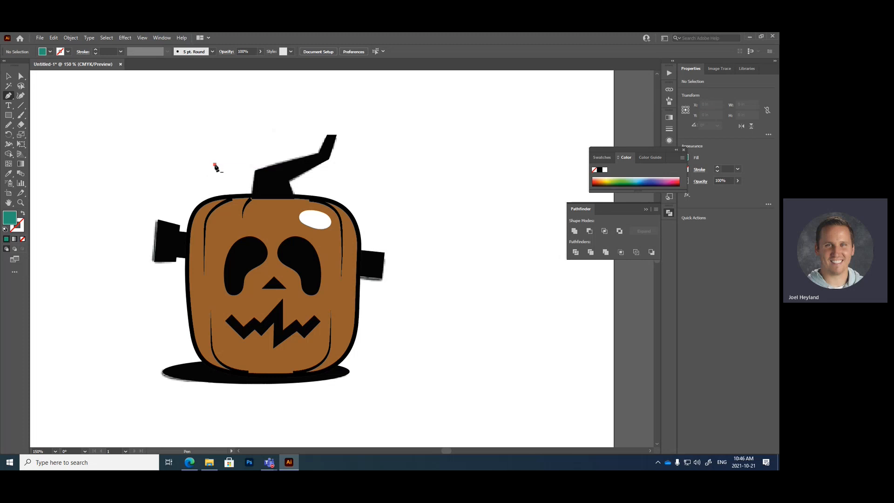
click(214, 164)
drag(224, 346, 262, 363)
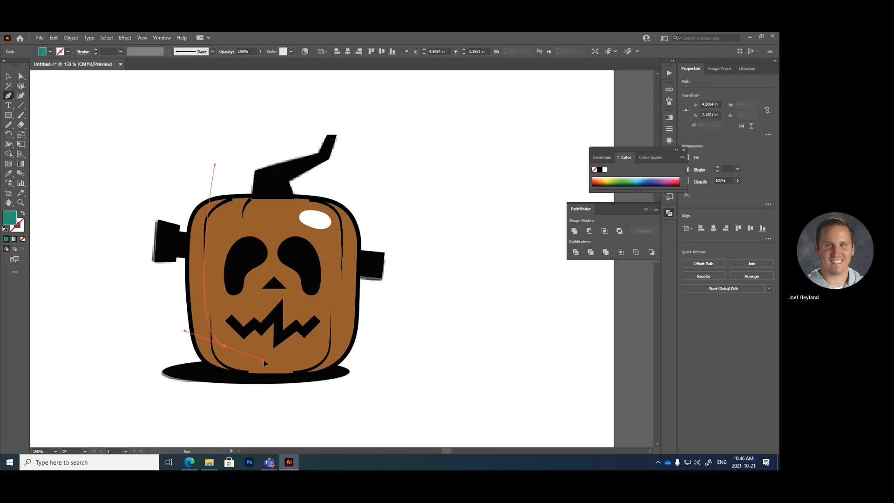
key(ctrl+z)
key(ctrl+z)
click(224, 190)
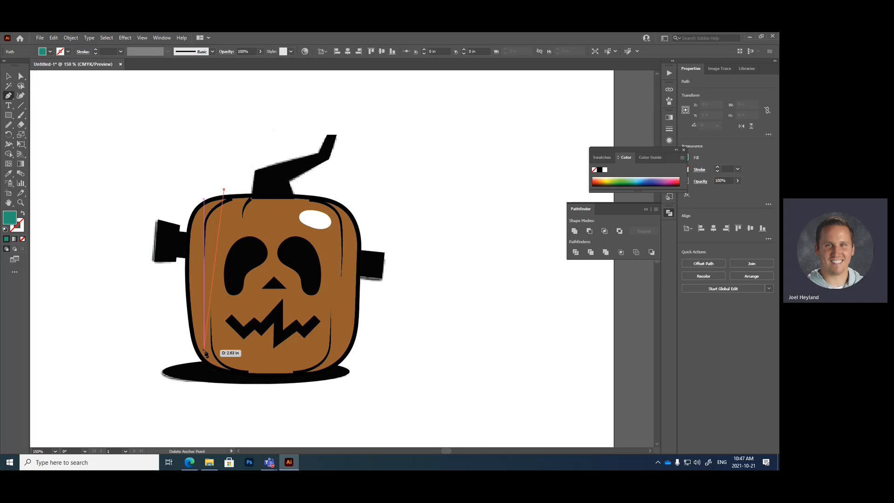
drag(218, 338, 273, 446)
key(ctrl+z)
key(ctrl+z)
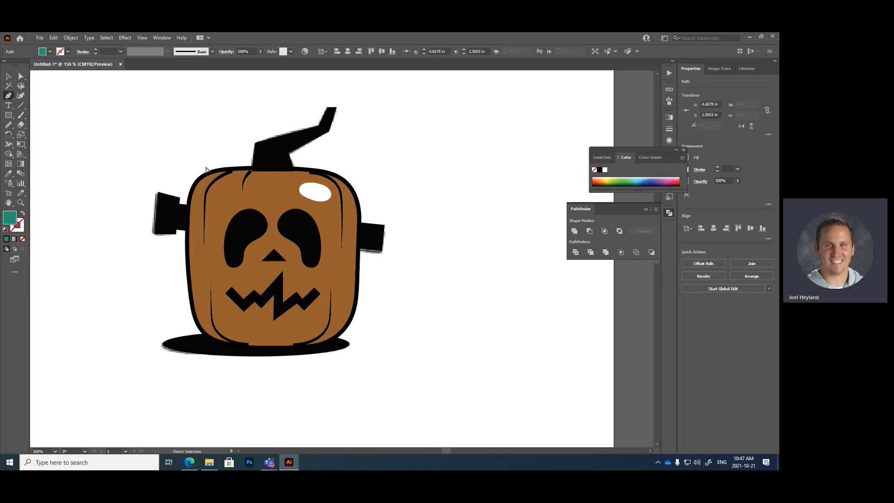
Draw a closed teal Pen shape over the pumpkin, sweeping one broad curve from its upper left corner to its lower right.
click(195, 171)
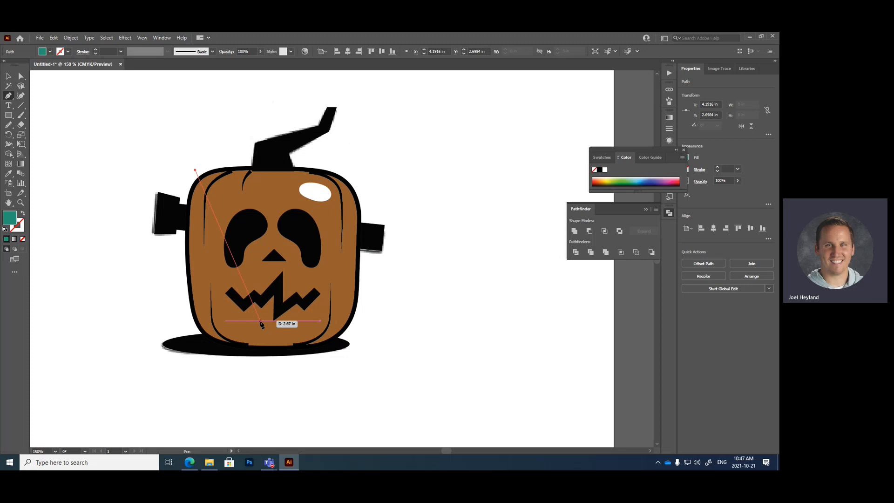
drag(258, 321, 366, 322)
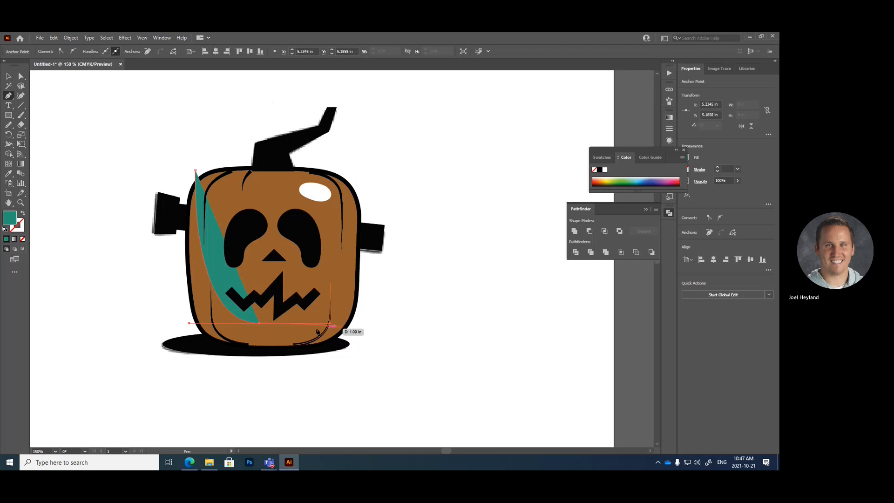
key(ctrl+z)
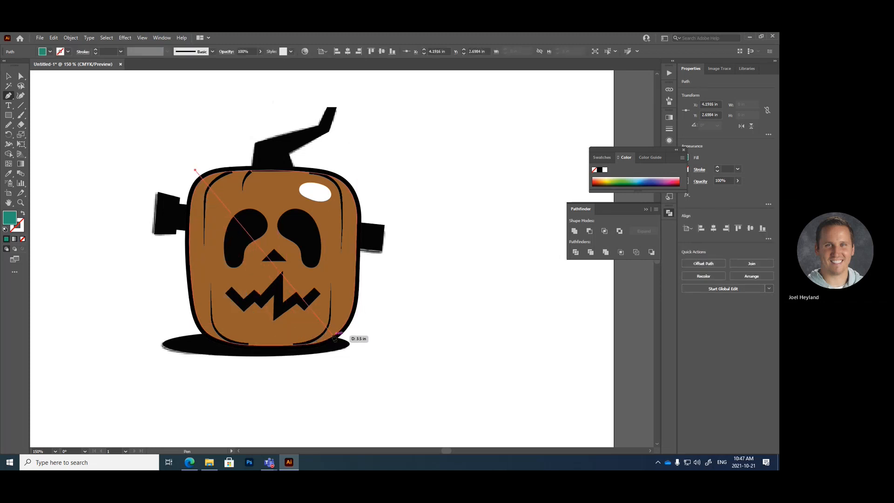
drag(346, 335, 526, 292)
click(475, 135)
click(392, 99)
click(221, 98)
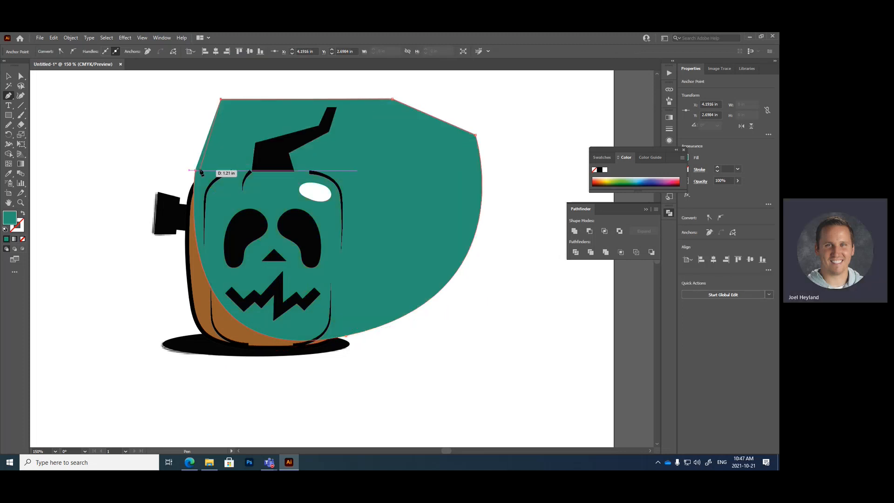
click(199, 170)
Subtract the teal shape from the brown body duplicate with Minus Front, leaving a crescent of shading at the lower left.
key(v)
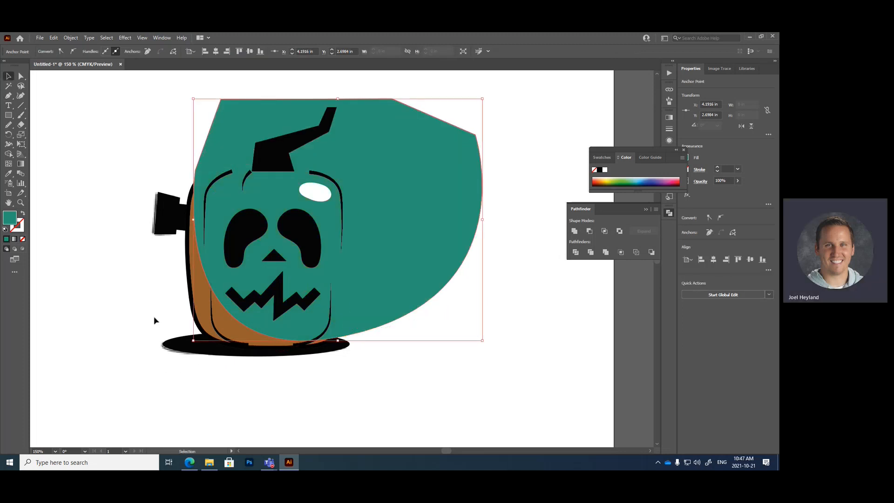
shift+click(195, 269)
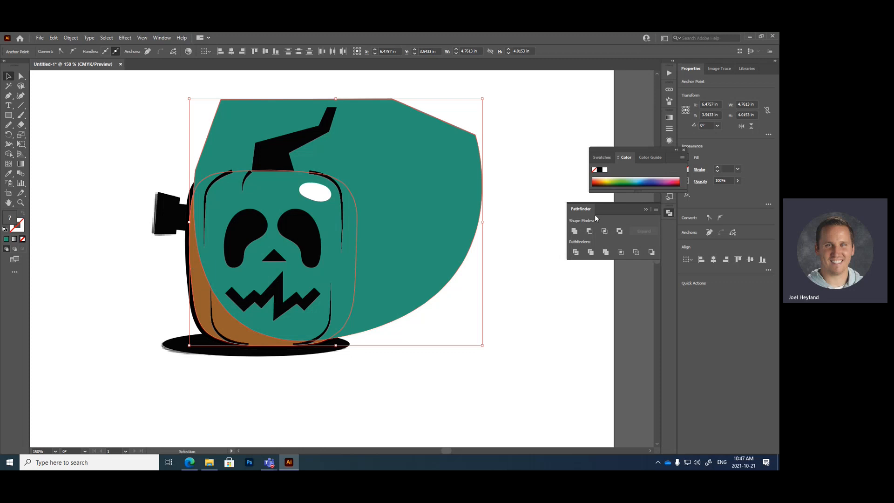
click(593, 231)
click(444, 412)
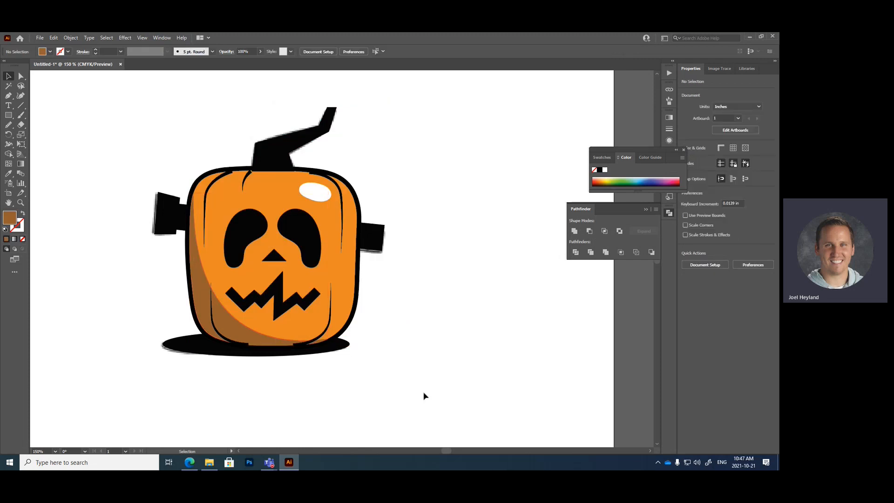
Inspect the body and pumpkin lines around the shading, and check the whole drawing at several zoom levels.
scroll(411, 371, up, 2)
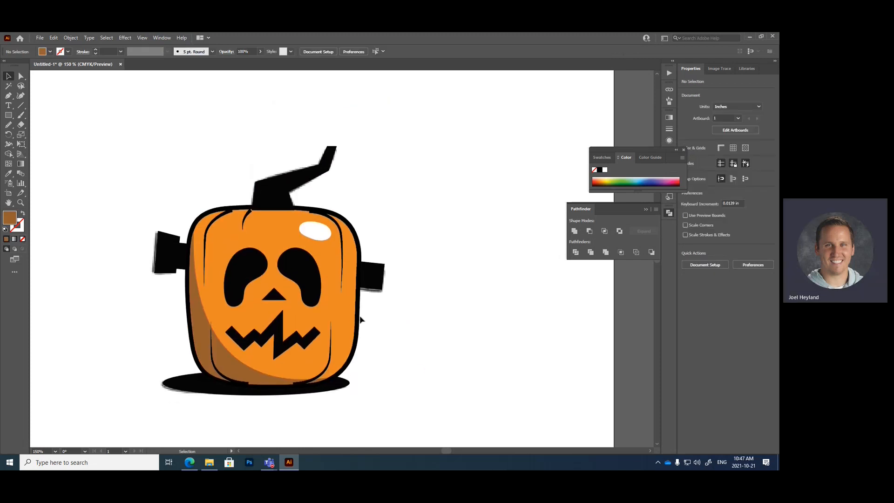
click(211, 213)
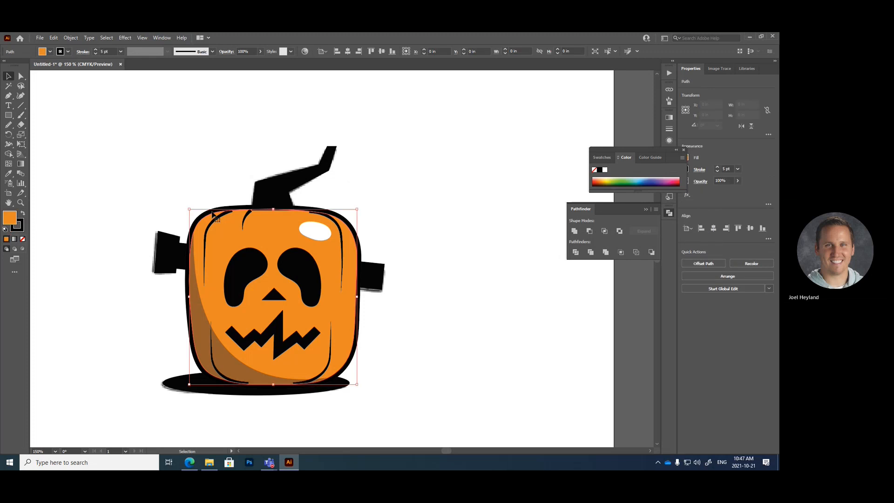
click(204, 189)
scroll(202, 186, down, 3)
scroll(133, 199, up, 2)
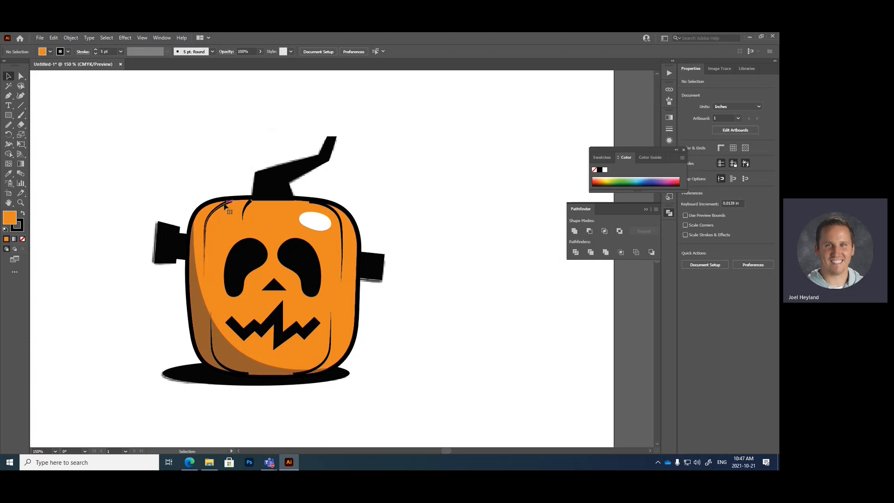
click(247, 204)
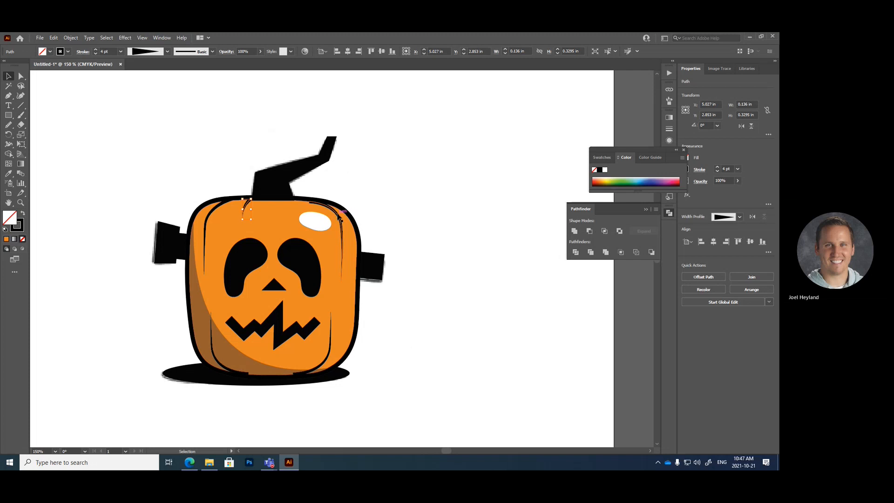
click(411, 213)
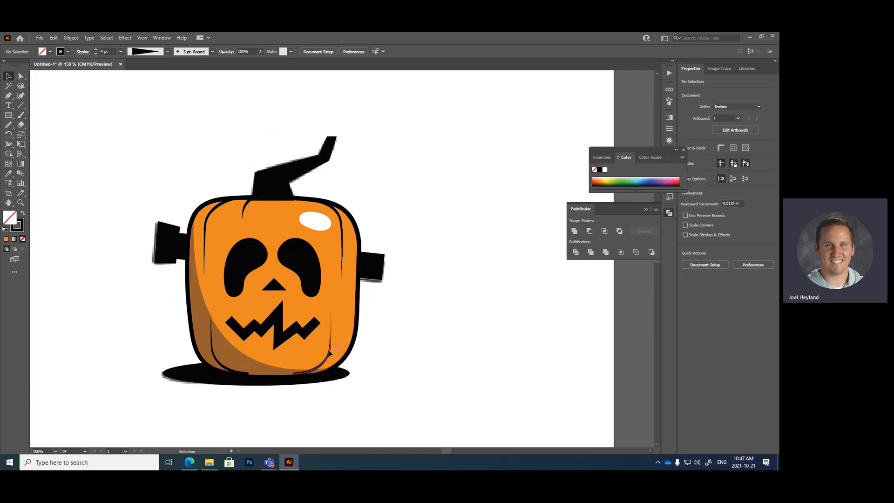
click(328, 353)
click(415, 362)
click(223, 368)
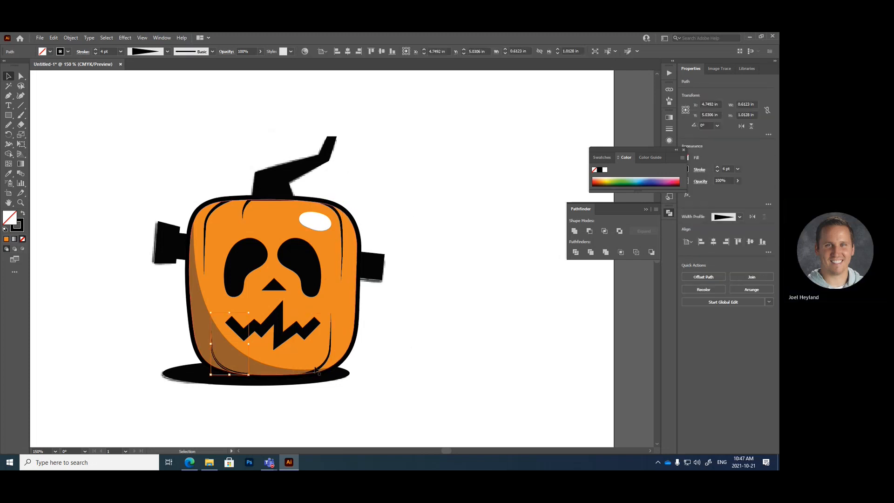
click(405, 363)
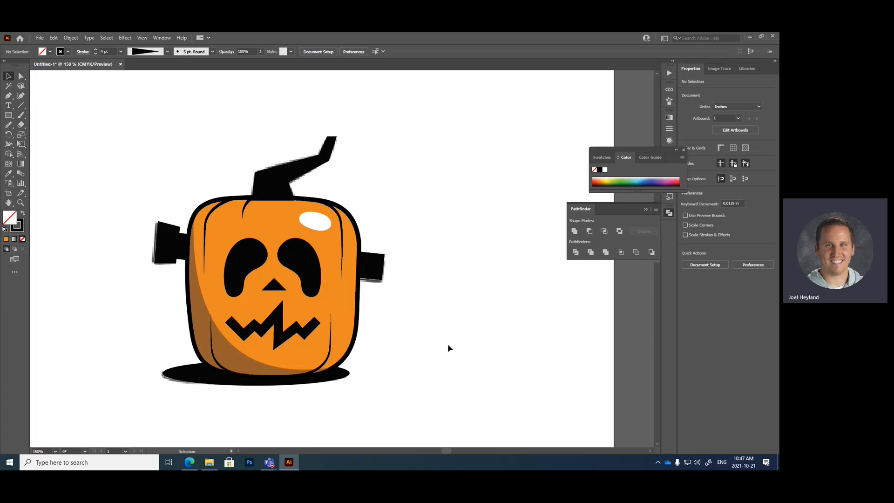
key(ctrl+equal)
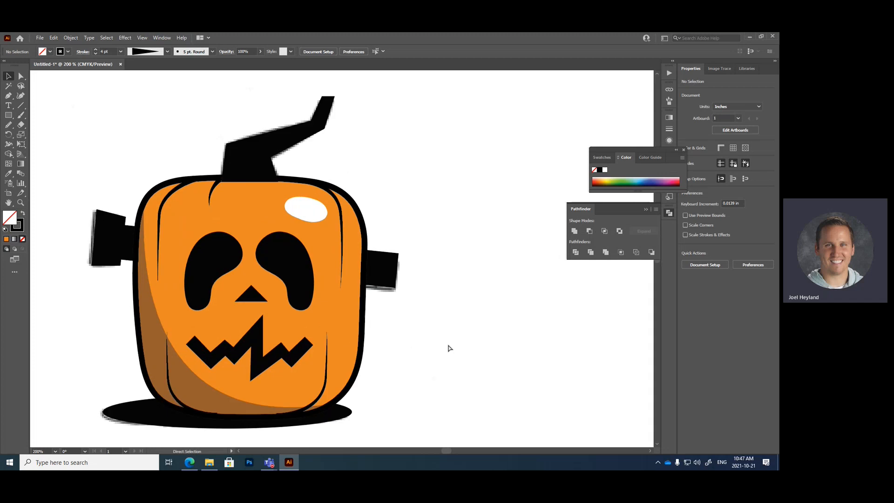
key(ctrl+0)
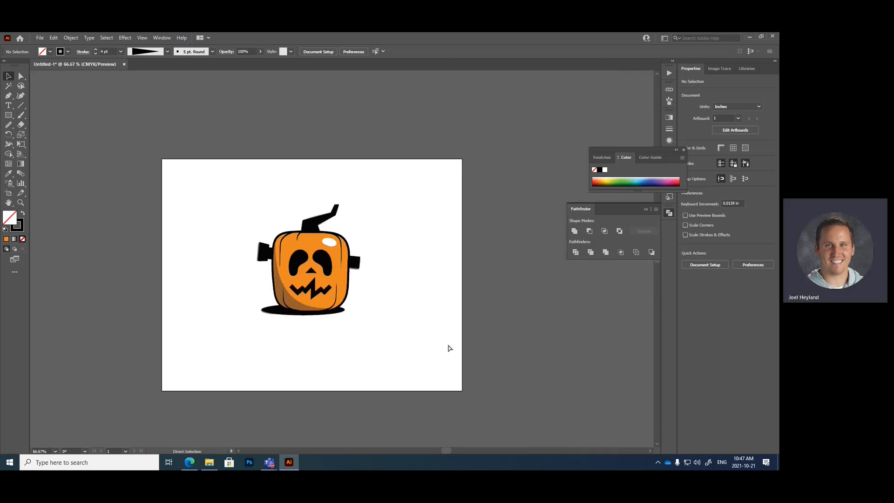
key(ctrl+1)
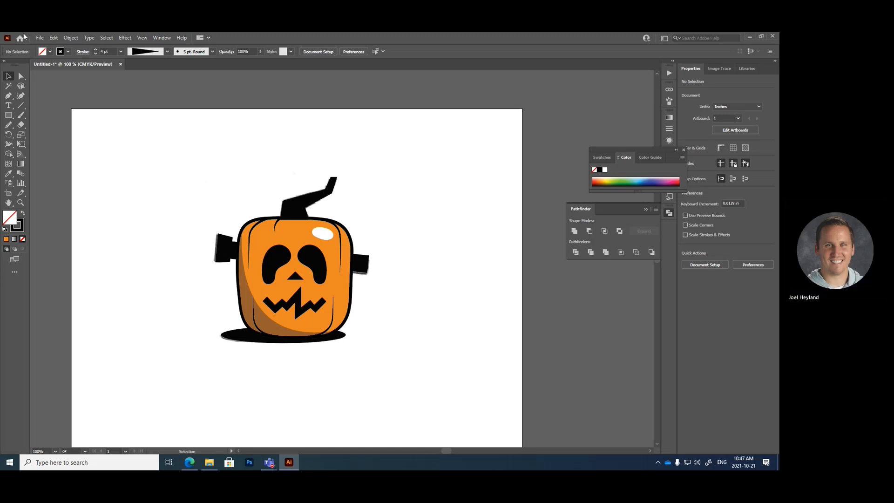
Start a Save As of the artwork on the computer, choosing the school district's OneDrive folder as the location.
click(39, 37)
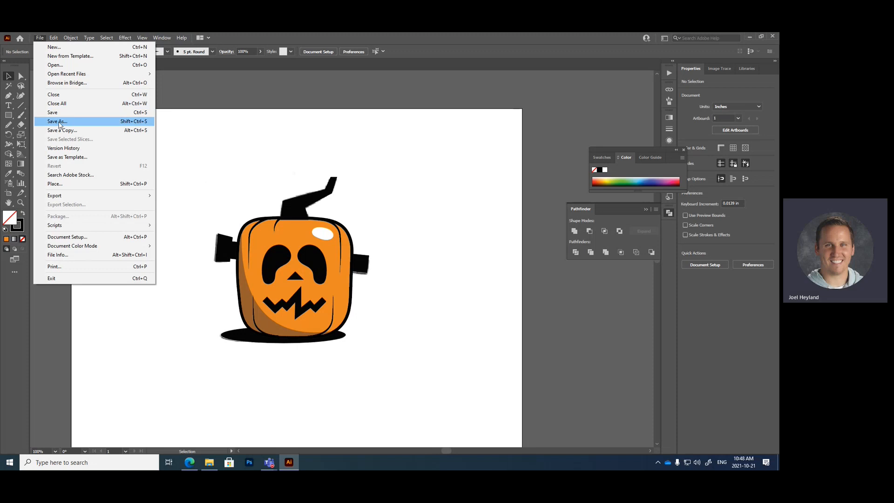
click(58, 122)
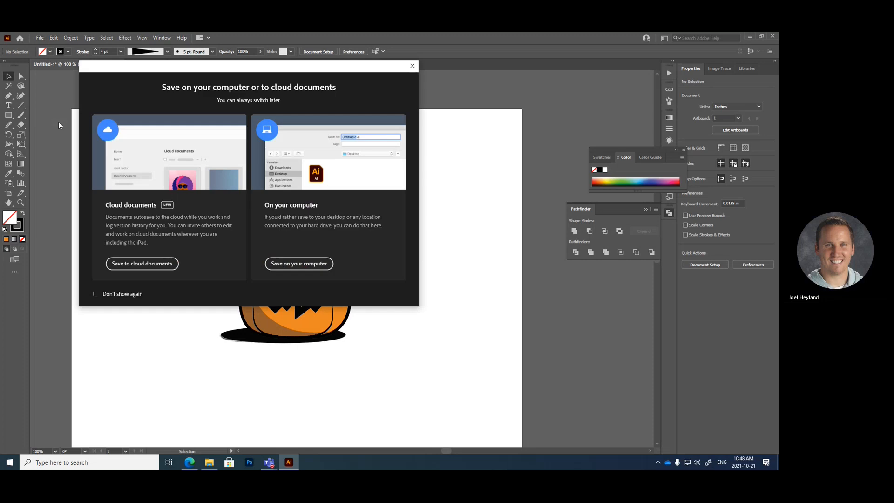
click(313, 263)
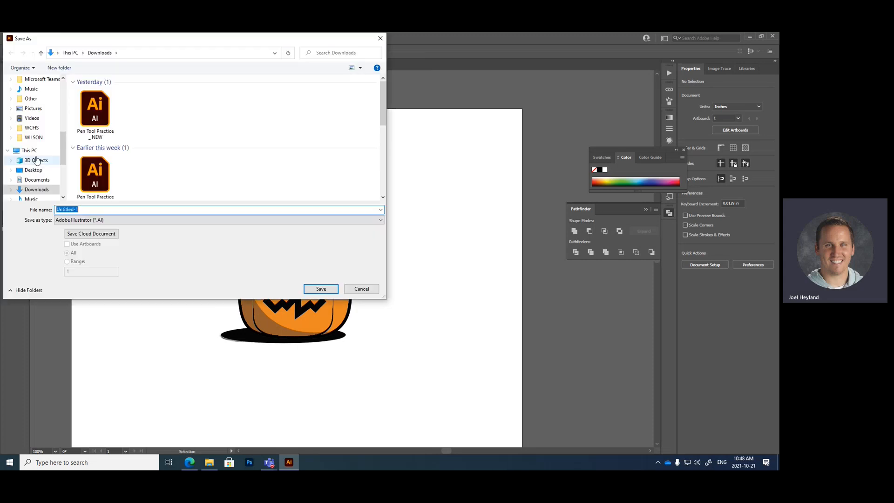
scroll(27, 157, up, 1)
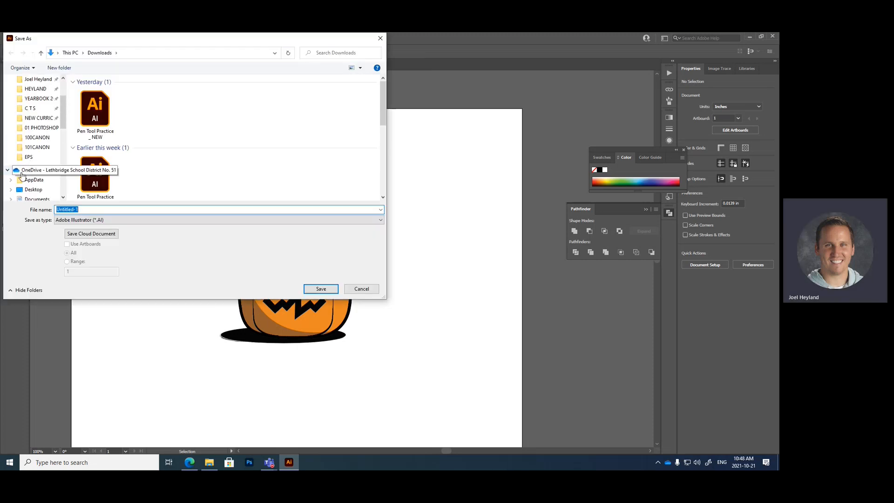
click(31, 172)
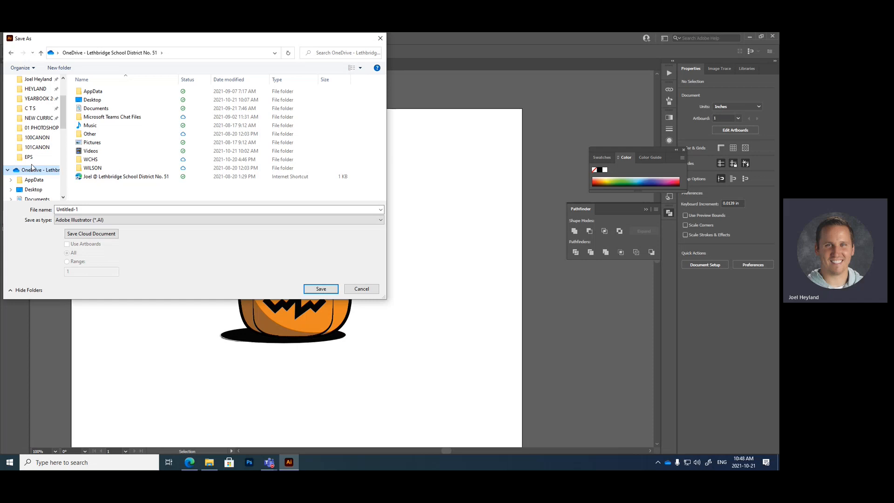
Name the file "RollaVector _" followed by the author's full name and save it as an Illustrator 2020 AI file with the default options.
click(92, 210)
text(RollaVector _ Joel Heyland)
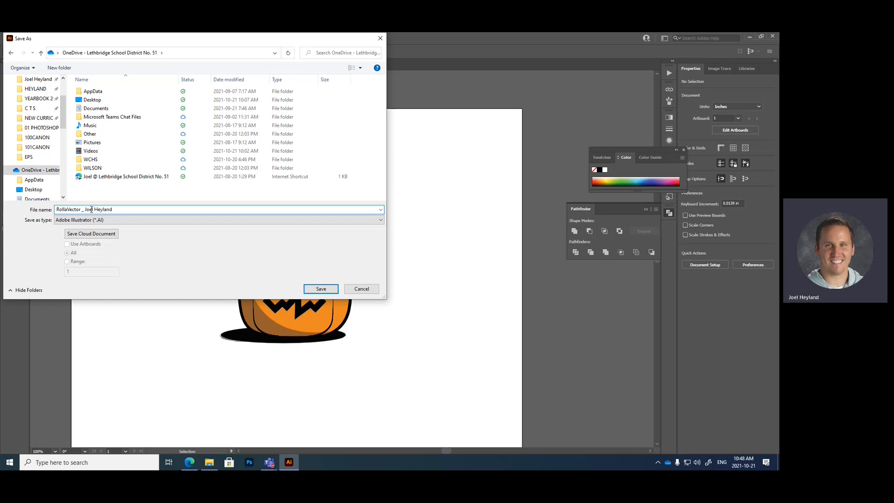
drag(80, 211, 27, 202)
drag(141, 209, 85, 214)
click(128, 210)
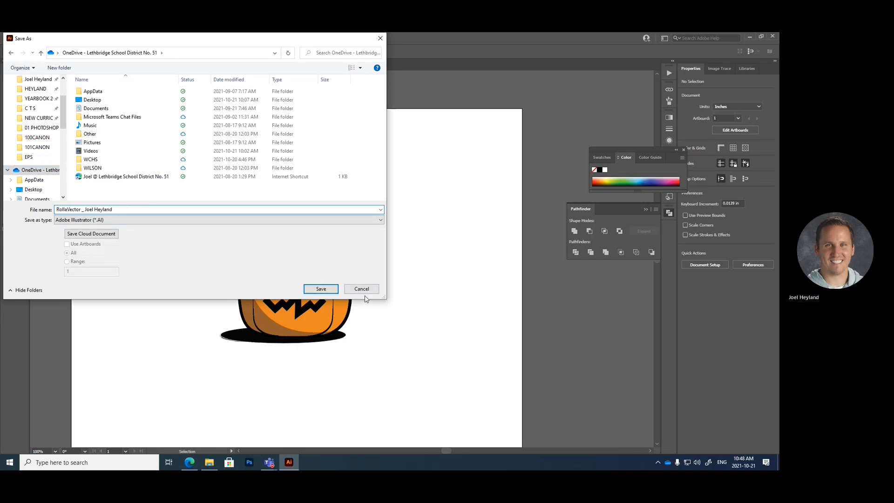
click(321, 289)
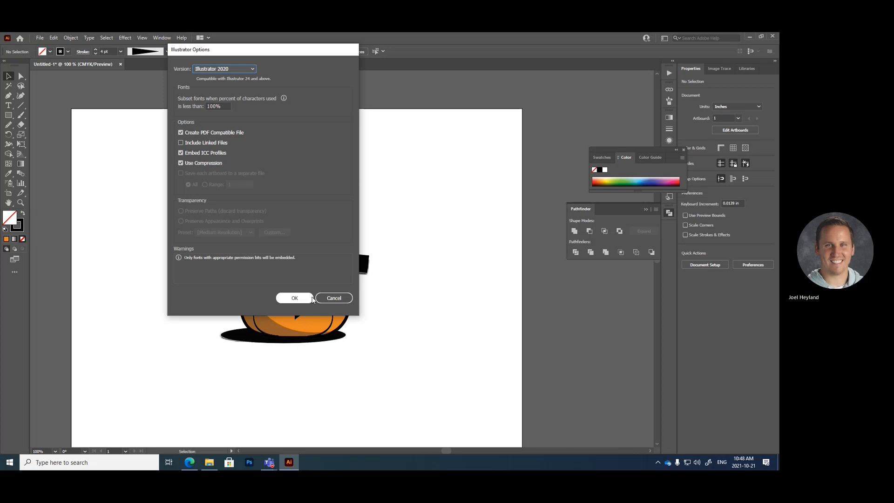
click(295, 298)
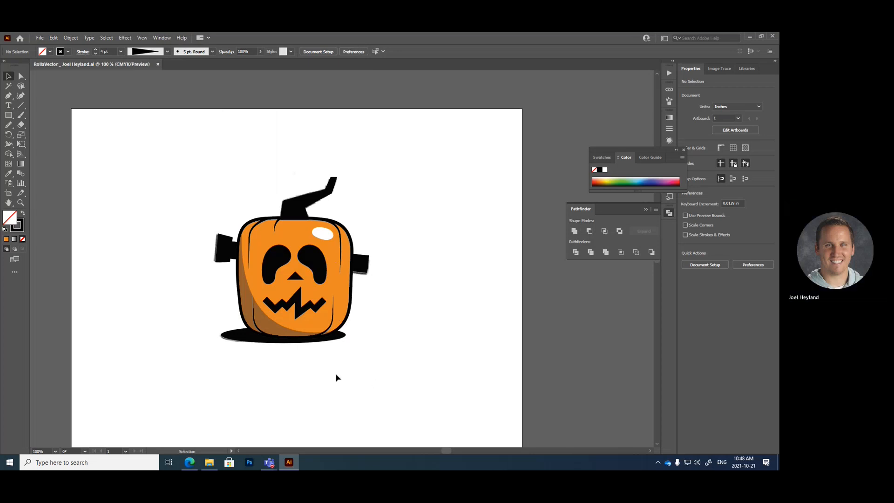
Hide the Background sketch layer and move the whole pumpkin artwork to the centre of the artboard.
drag(410, 402, 436, 332)
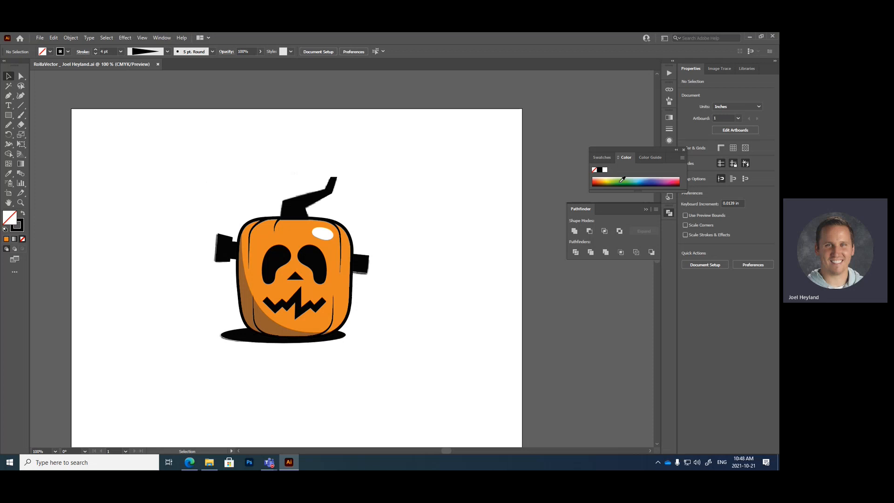
drag(642, 153, 610, 150)
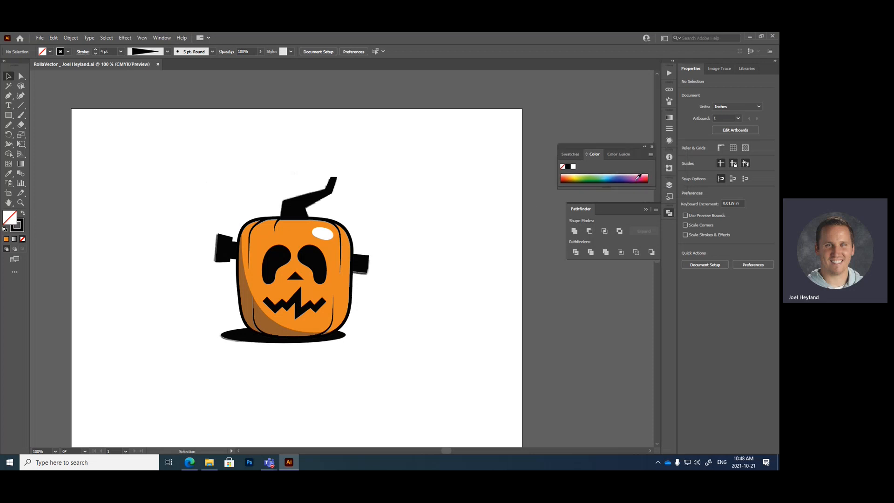
click(669, 186)
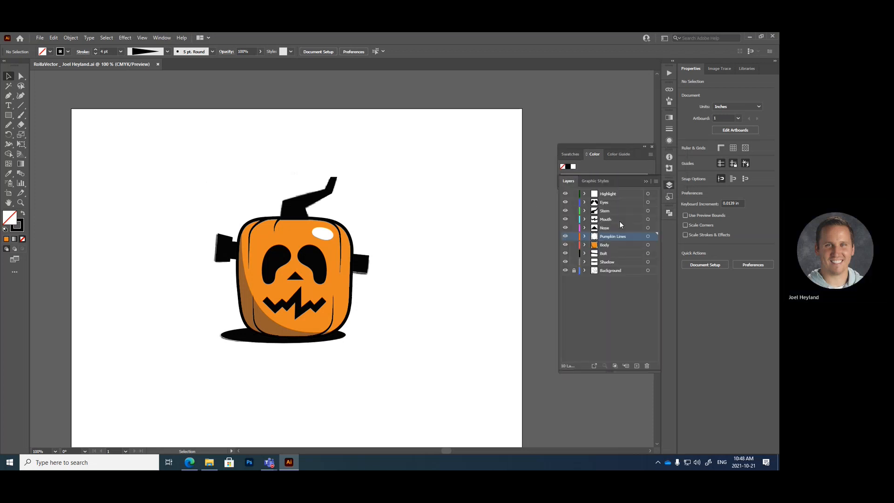
click(565, 270)
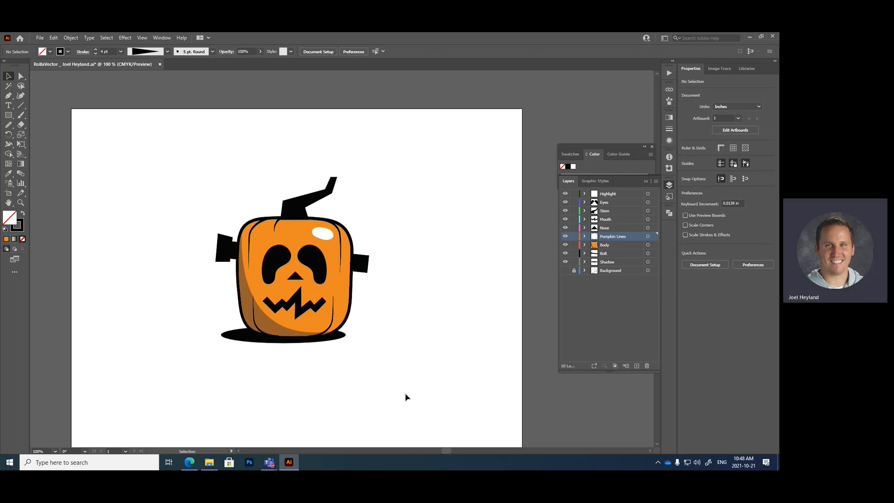
drag(405, 397, 123, 150)
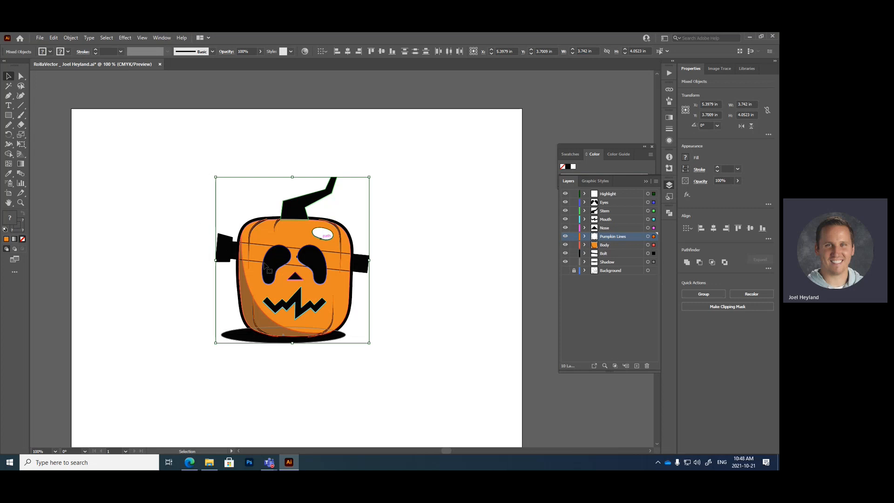
drag(300, 280, 326, 320)
Start an Export As of the artwork with the Desktop as the destination folder, keeping the existing file name.
click(39, 38)
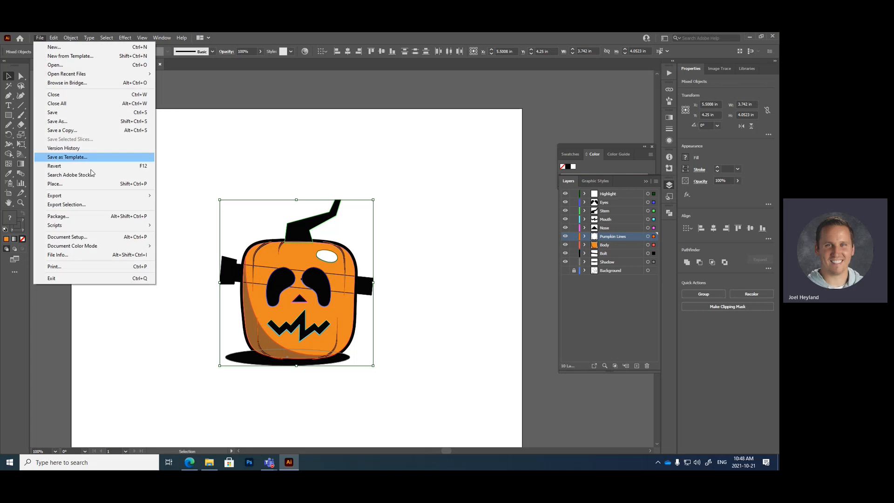
mouse_move(109, 195)
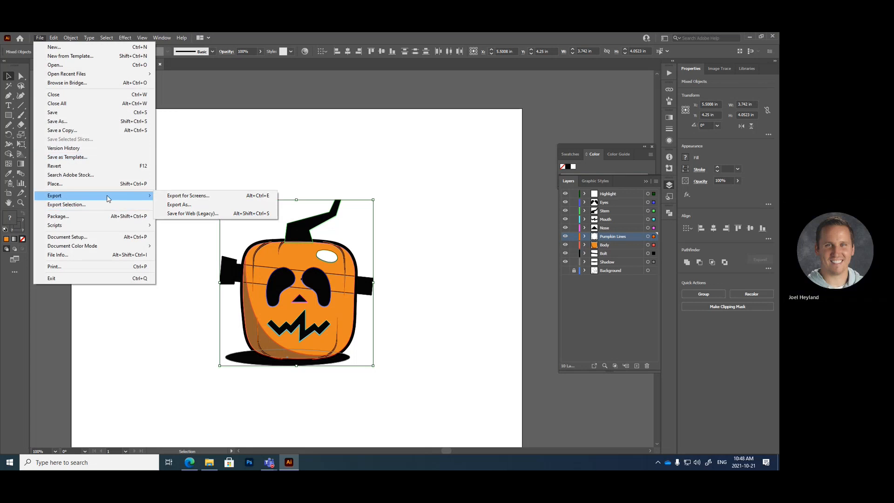
click(181, 205)
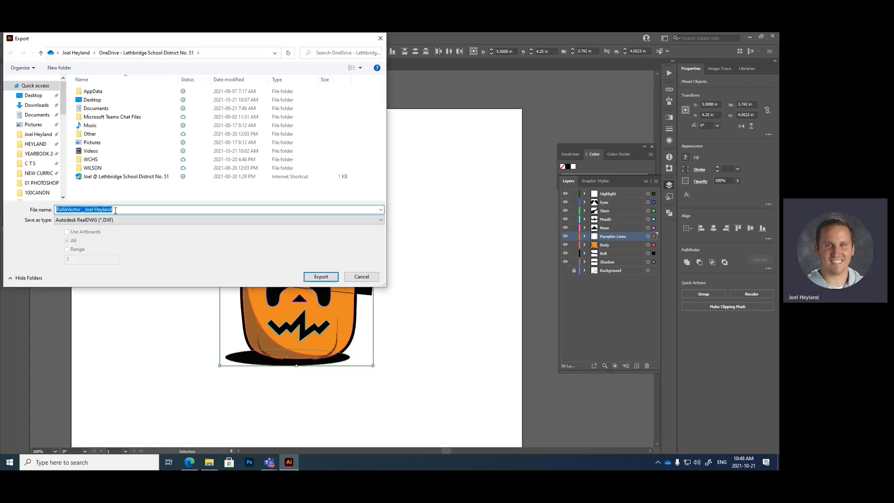
click(107, 220)
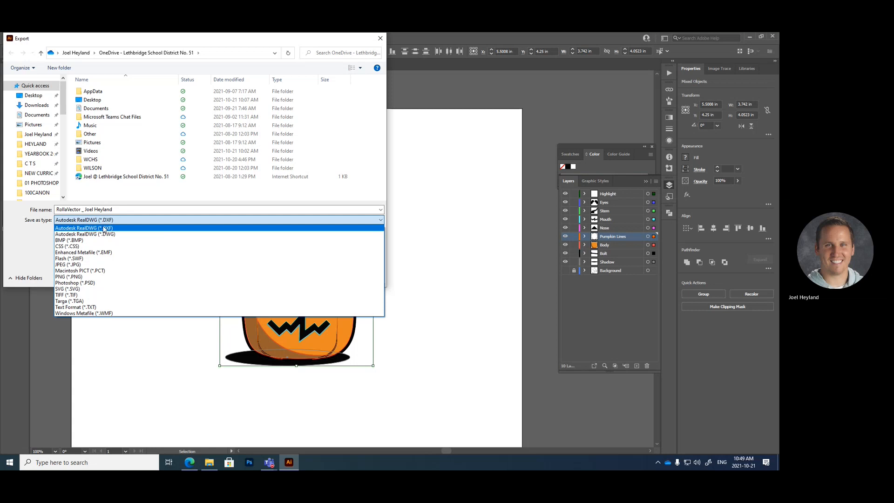
click(120, 212)
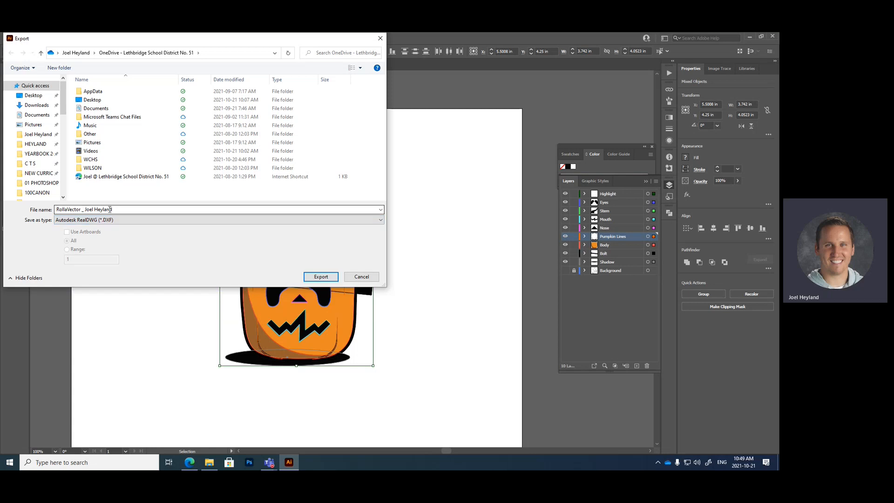
click(33, 96)
Export the artwork as a PNG at Screen (72 ppi) with a transparent background, and deselect the artwork.
click(93, 220)
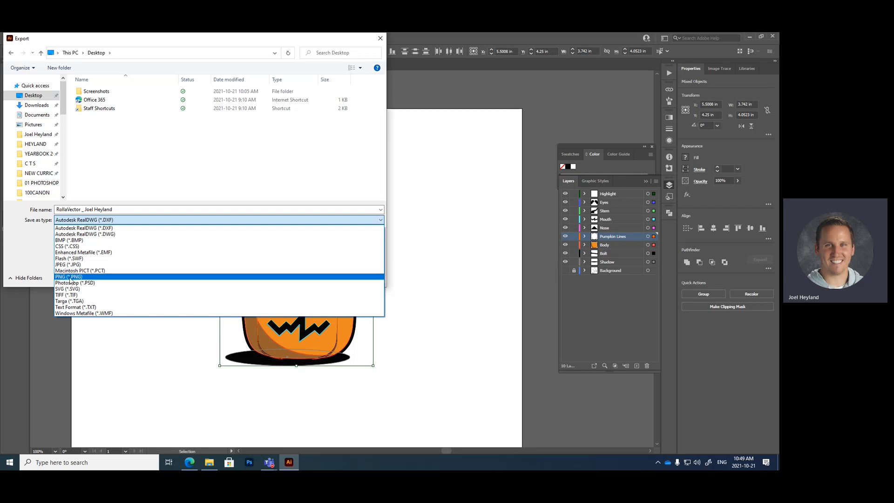
click(69, 278)
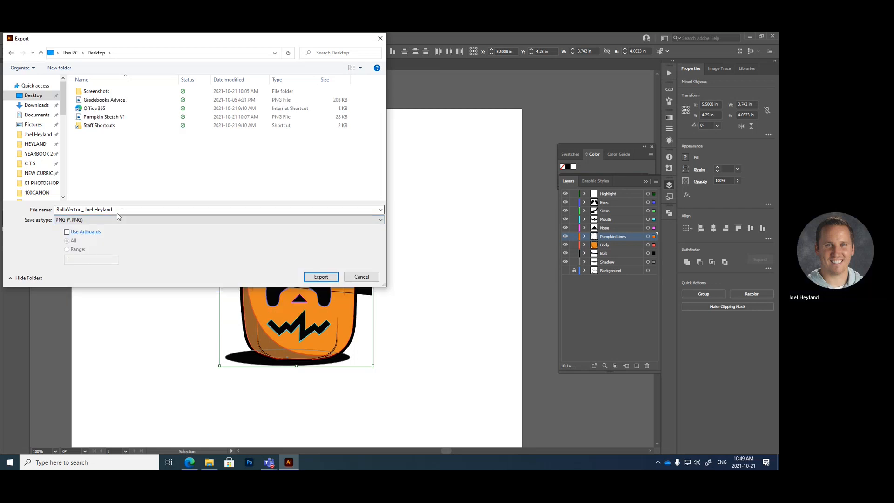
click(320, 281)
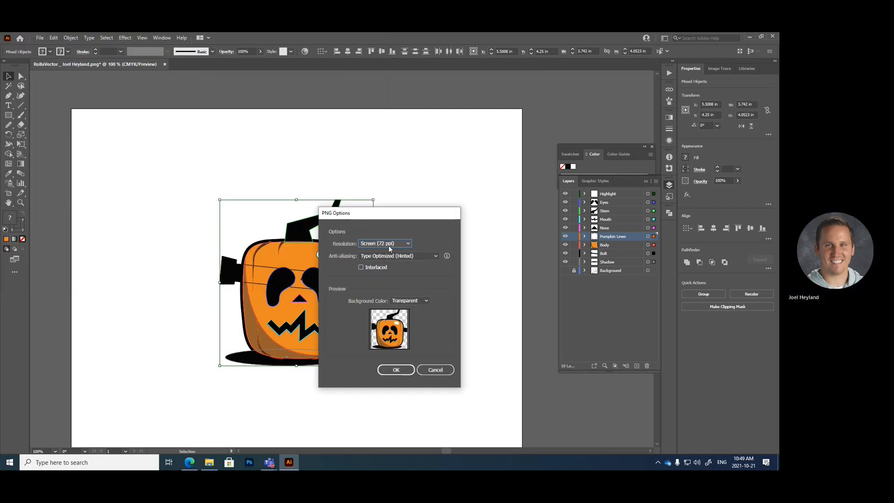
click(397, 371)
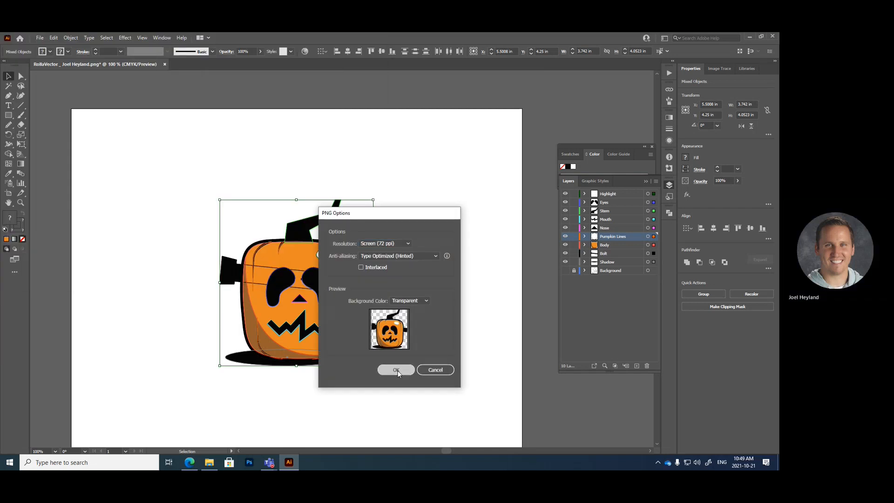
click(461, 186)
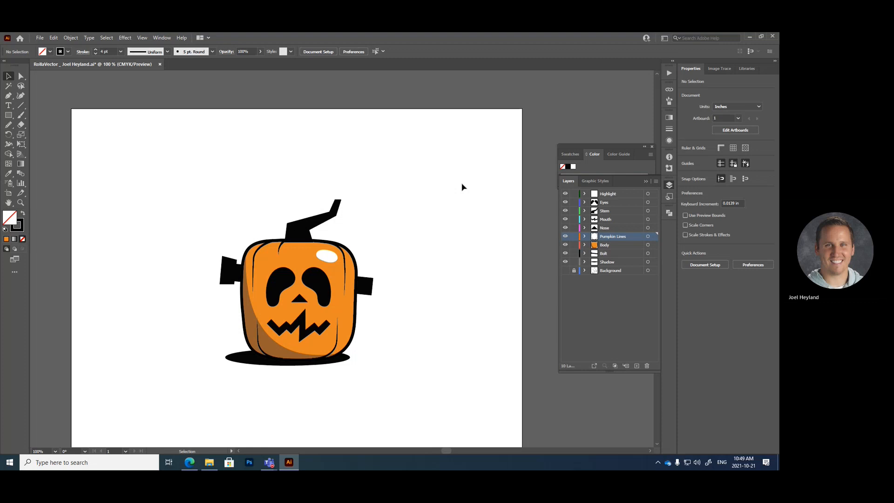
Minimize Illustrator, move the File Explorer window aside and place the exported PNG below Pumpkin Sketch V1 on the Windows desktop.
click(750, 39)
drag(692, 90, 497, 118)
mouse_move(15, 90)
mouse_down()
mouse_move(607, 165)
mouse_move(740, 168)
mouse_move(750, 126)
mouse_move(743, 133)
mouse_up()
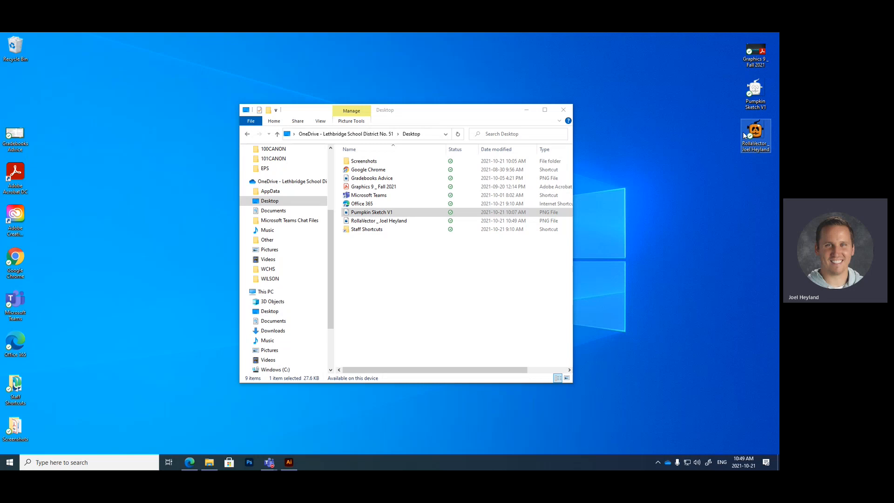
Open the exported pumpkin PNG from the desktop in Photos and inspect its edges and details at close and full view.
double_click(755, 133)
scroll(402, 269, up, 5)
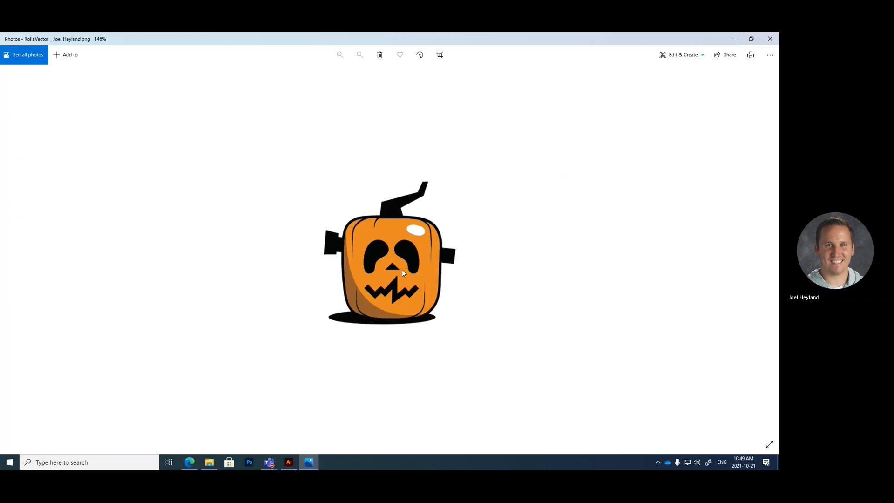
scroll(403, 273, down, 1)
scroll(403, 273, up, 1)
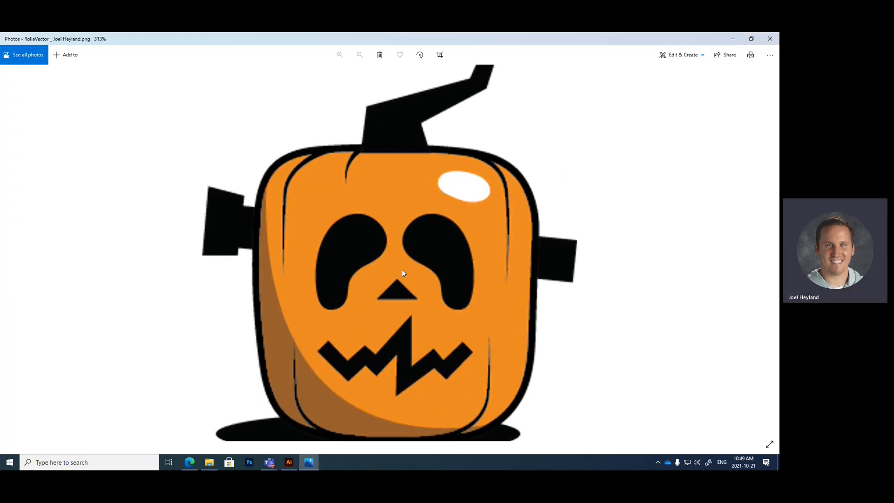
scroll(403, 273, down, 4)
scroll(402, 270, up, 6)
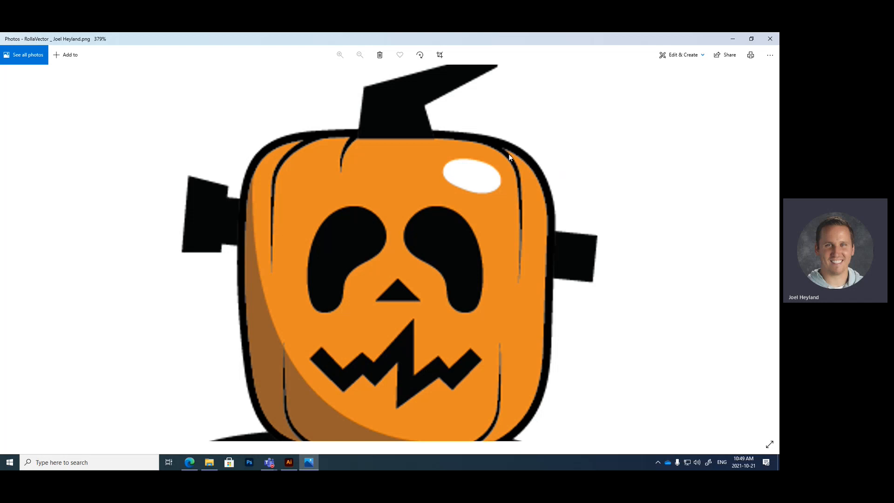
scroll(484, 204, down, 6)
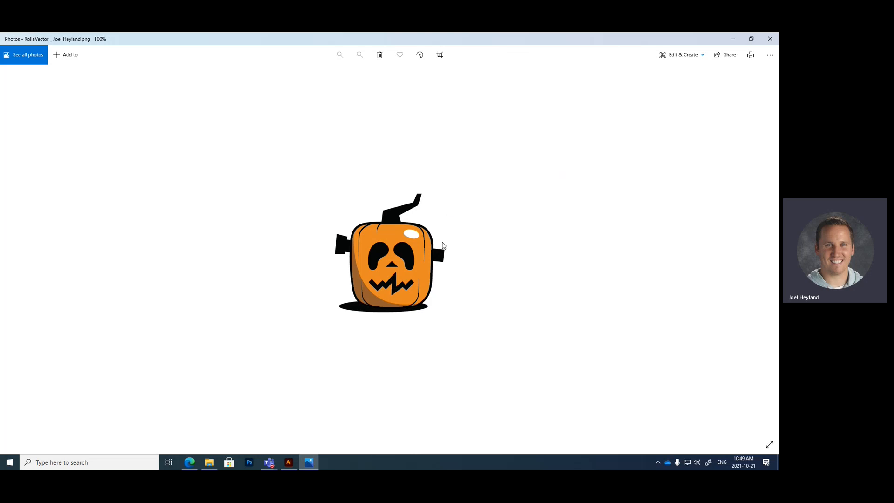
scroll(400, 251, up, 1)
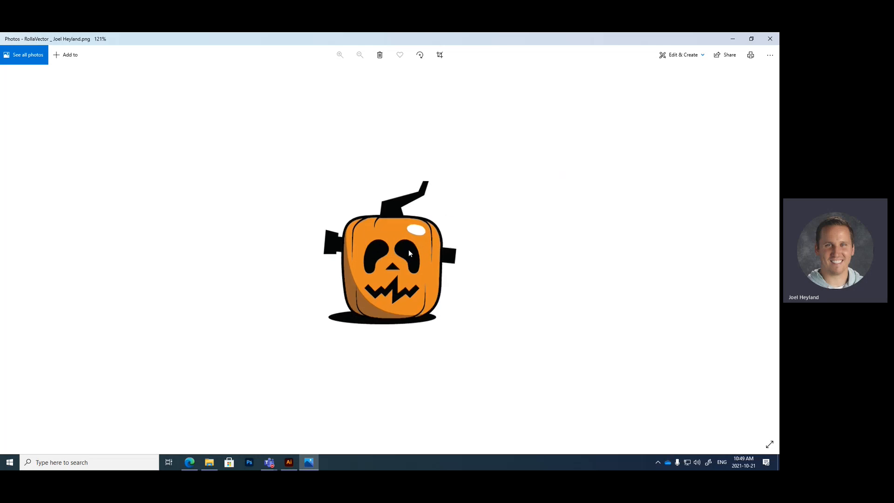
scroll(382, 261, down, 1)
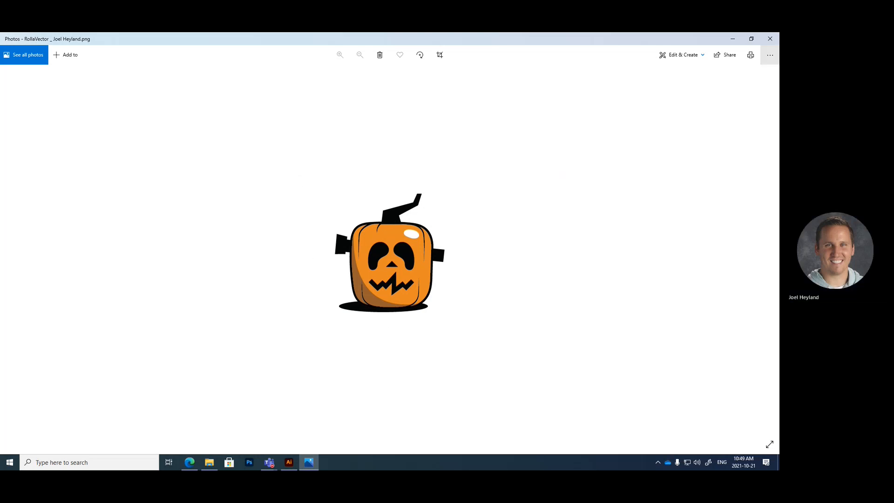
Switch to the Teams channel meeting and open its additional actions for stopping the recording.
click(706, 414)
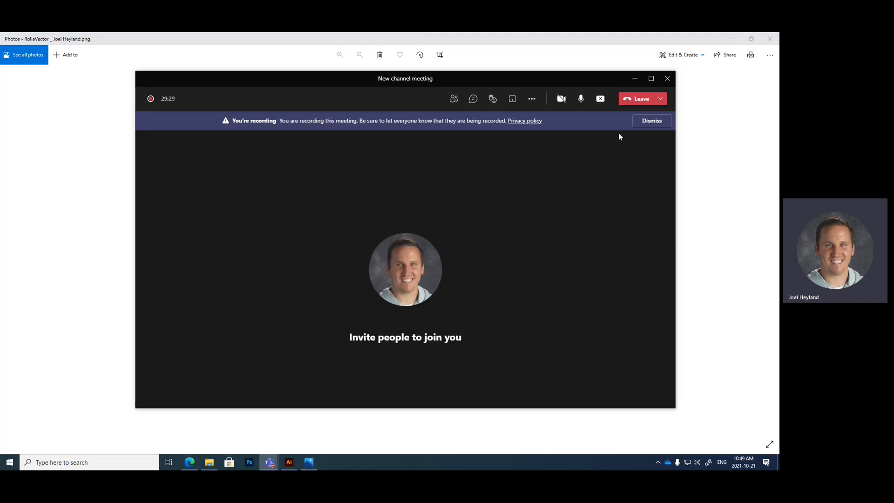
click(691, 142)
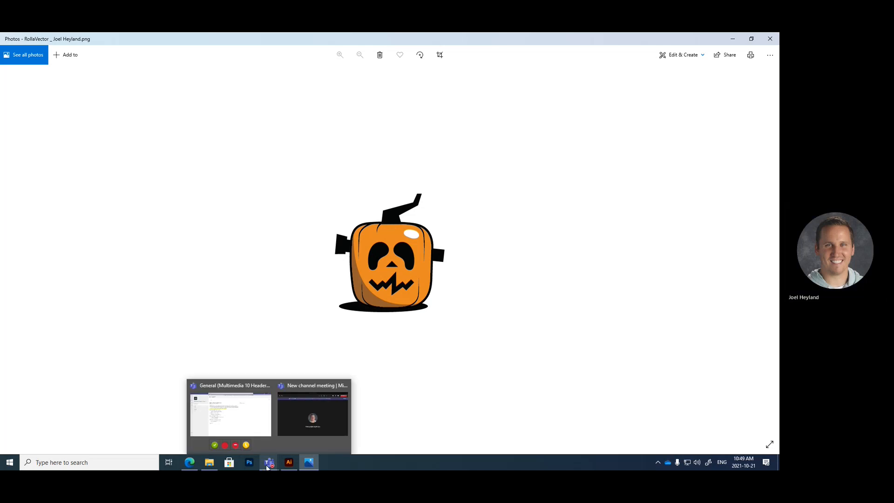
click(300, 426)
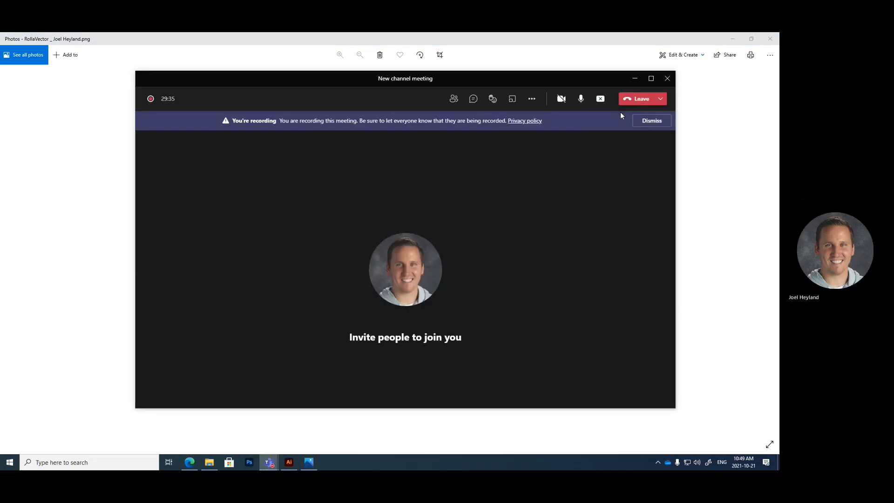
click(531, 98)
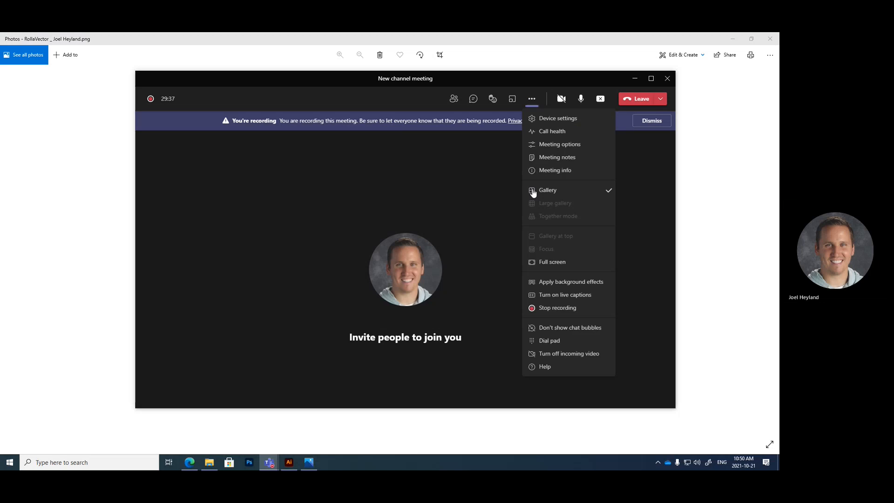